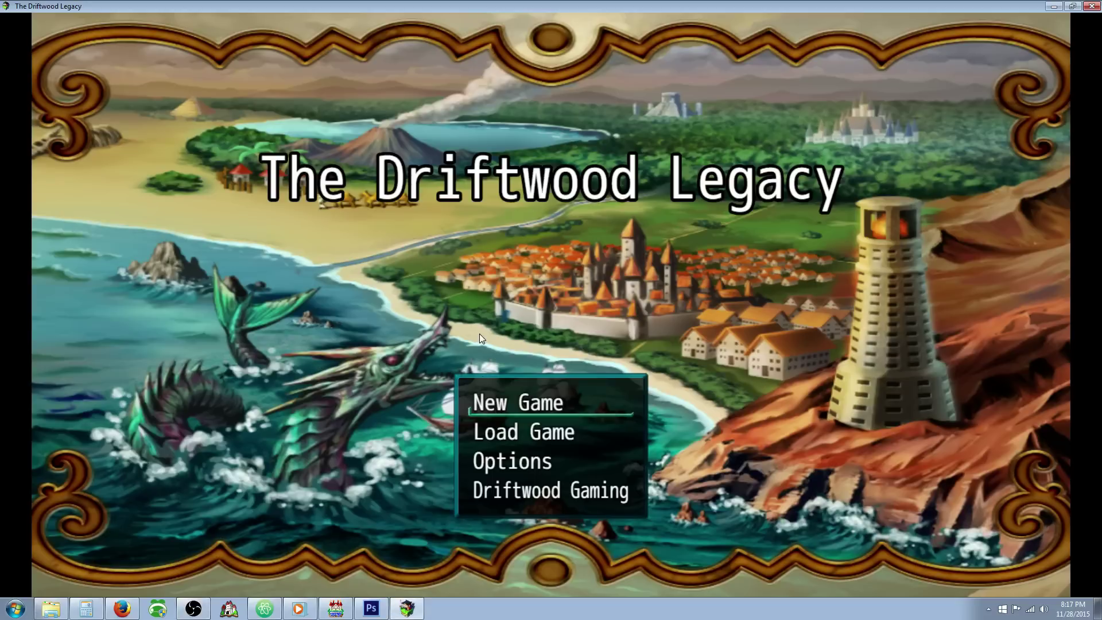
# - Start a new game and walk the party leader around the Monster Arena, briefly checking the main menu
pyautogui.press('Return')
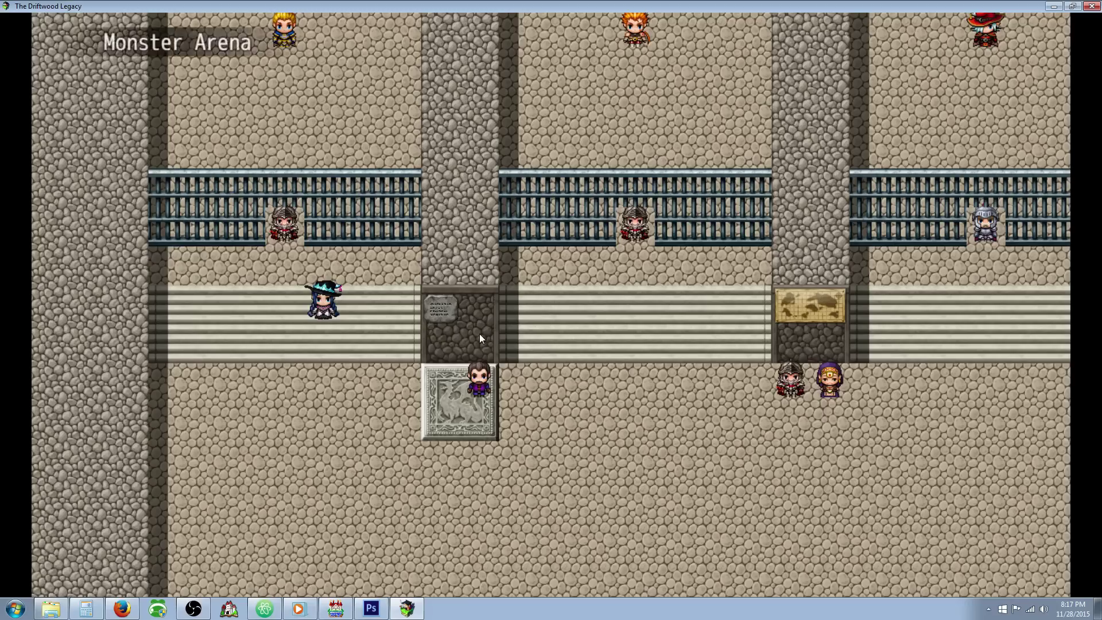
pyautogui.press('Up')
pyautogui.press('Left')
pyautogui.press('Down')
pyautogui.press('Escape')
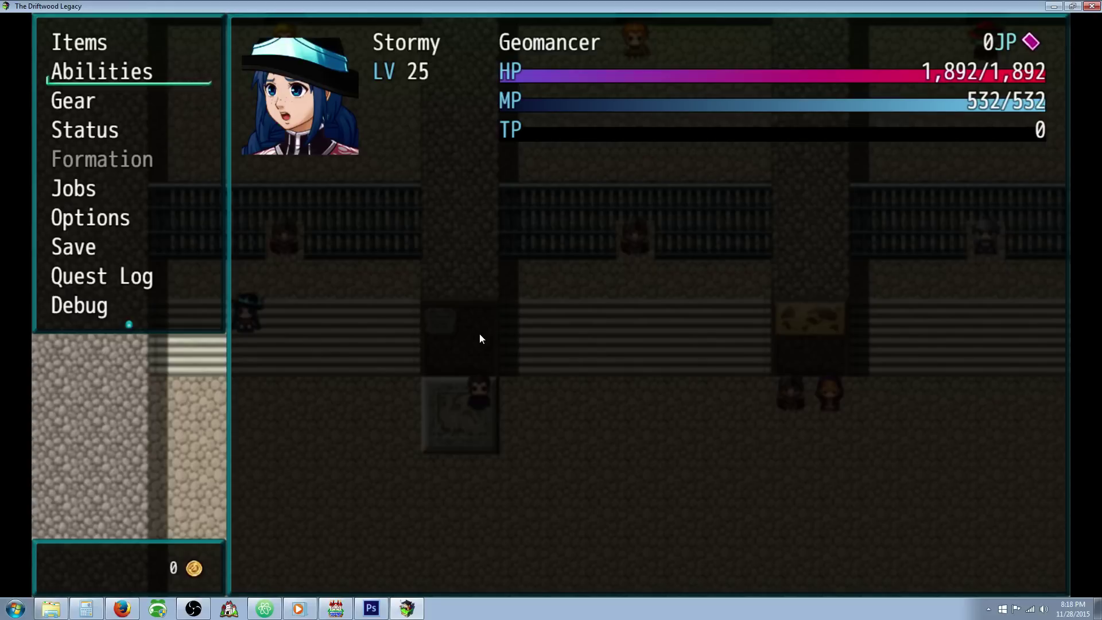
pyautogui.press('Escape')
# - Walk the leader toward the cell gate and bring up the main menu on Abilities
pyautogui.press('Right')
pyautogui.press('Up')
pyautogui.press('Left')
pyautogui.press('Up')
pyautogui.press('Escape')
pyautogui.press('Down')
# - Open Stormy's Learn Skills list and compare Gigavolt's details with Rubble, settling on Rubble
pyautogui.press('Return')
pyautogui.press('Down')
pyautogui.press('Down')
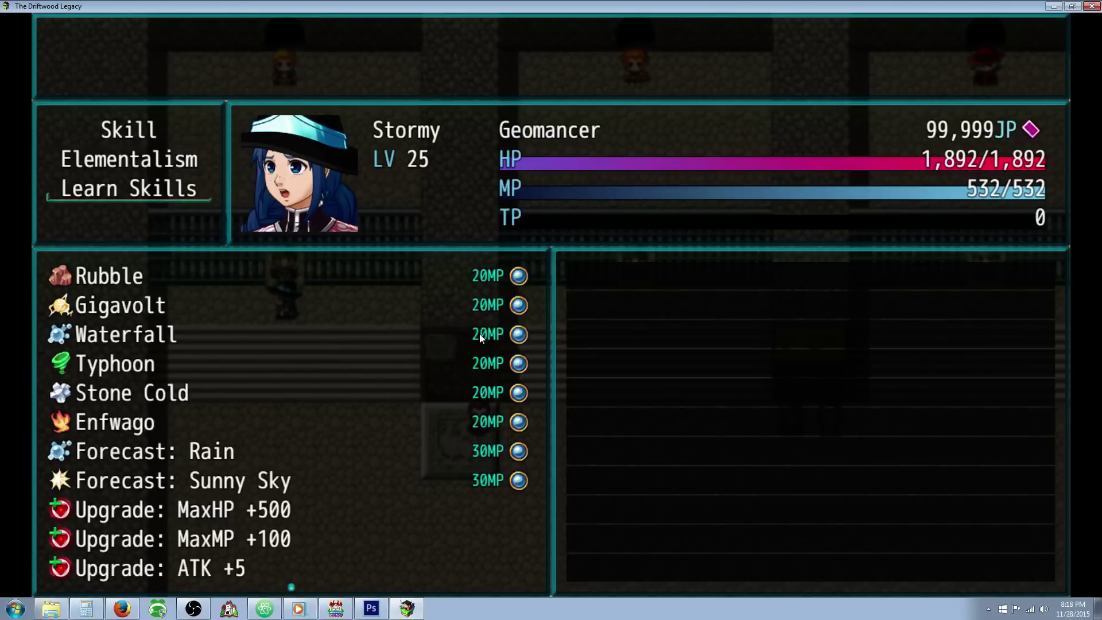
pyautogui.press('Return')
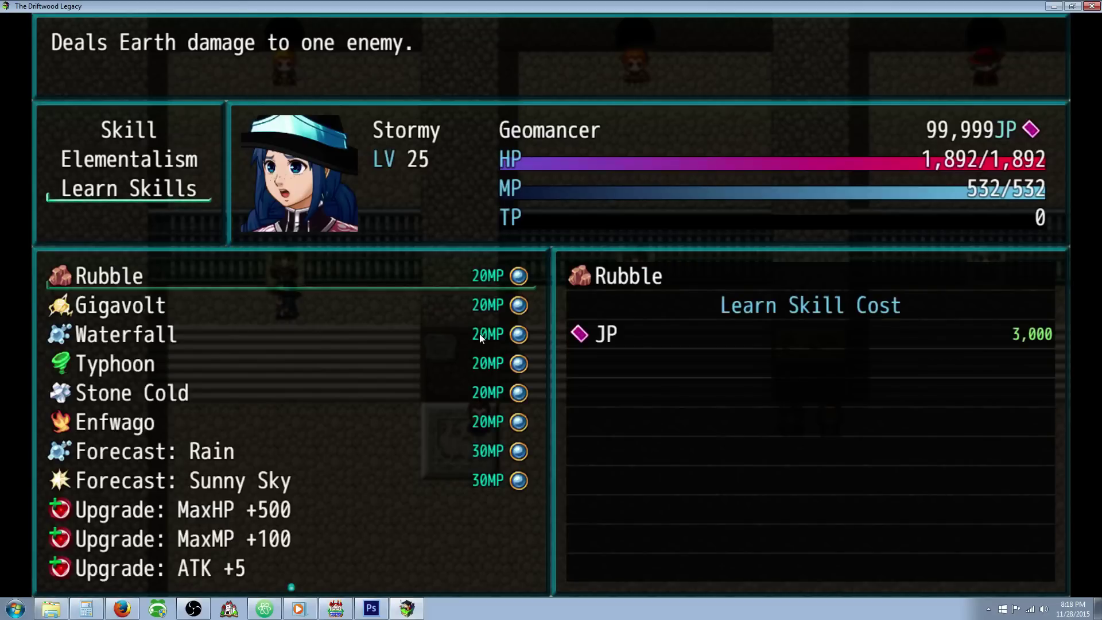
pyautogui.press('Down')
pyautogui.press('Down')
pyautogui.press('Up')
pyautogui.press('Up')
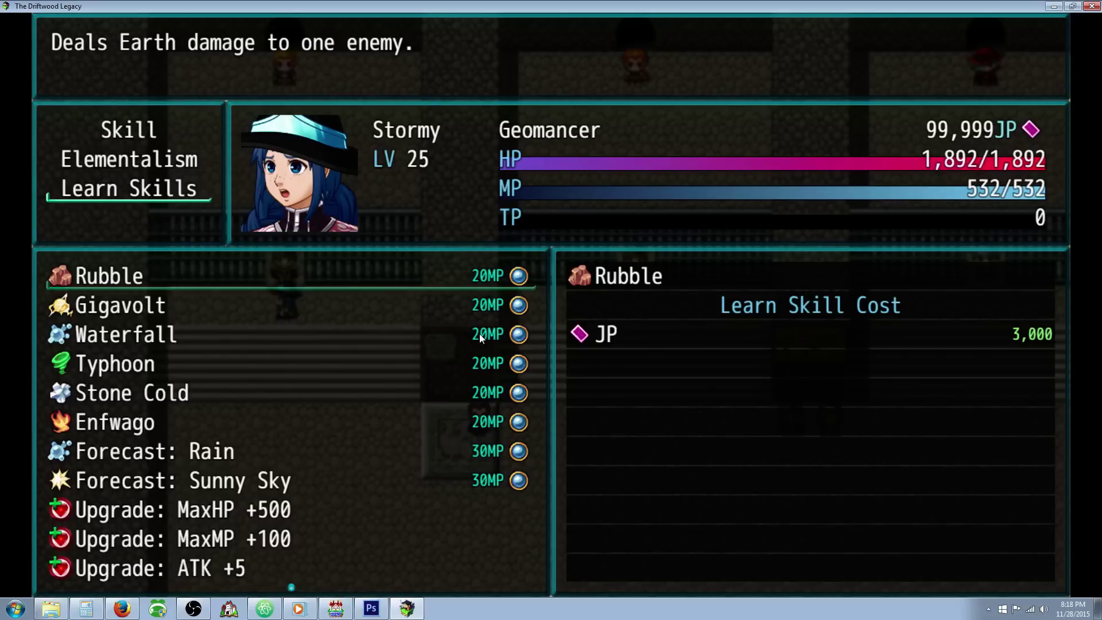
pyautogui.press('Down')
pyautogui.press('Up')
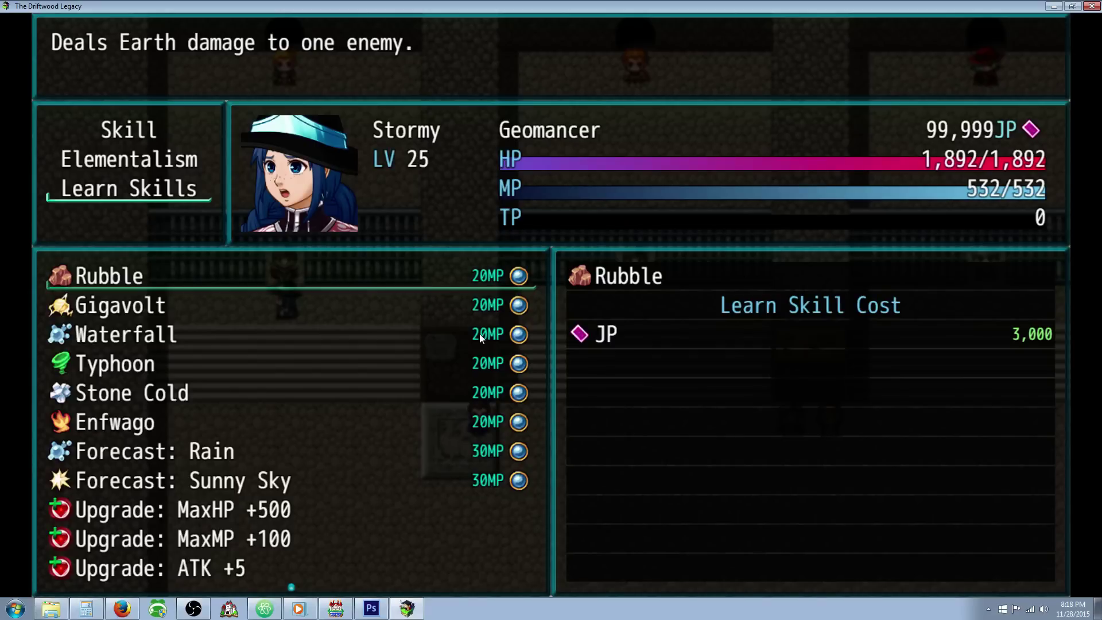
pyautogui.press('Down')
pyautogui.press('Up')
# - Learn the elemental skills down the list, including Waterfall, Typhoon, Stone Cold and Enfwago
pyautogui.press('Return')
pyautogui.press('Down')
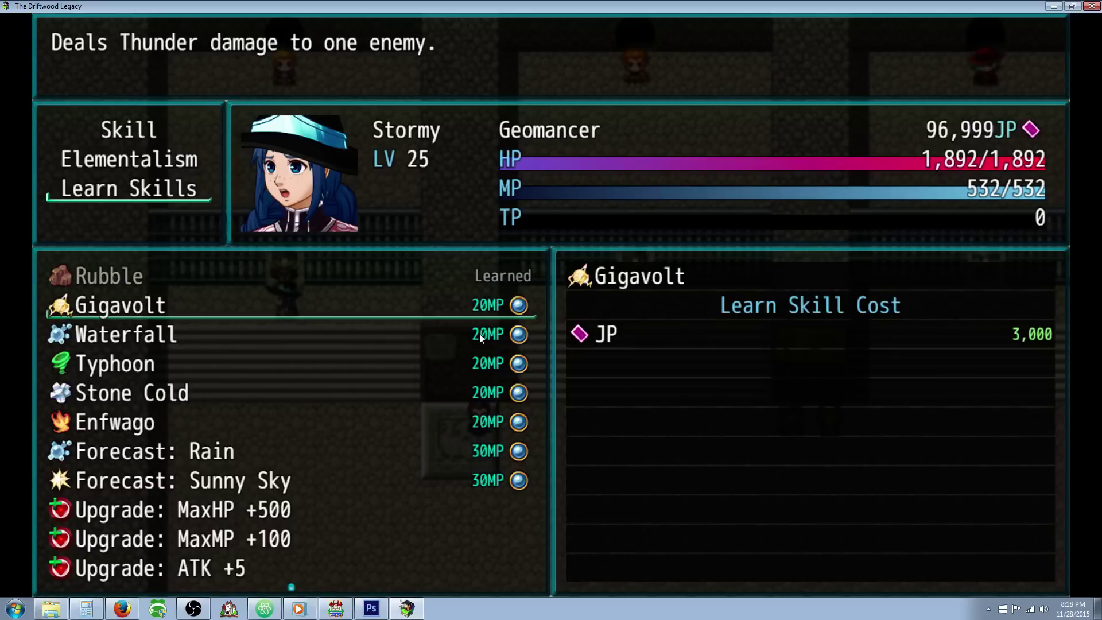
pyautogui.press('Return')
pyautogui.press('Down')
pyautogui.press('Return')
pyautogui.press('Down')
pyautogui.press('Return')
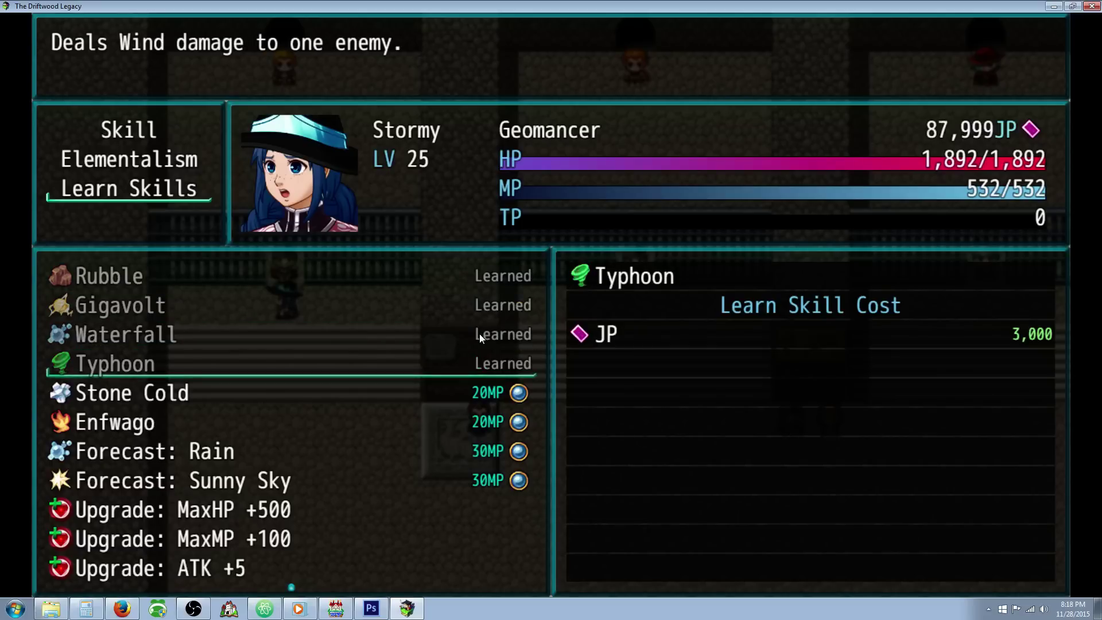
pyautogui.press('Down')
pyautogui.press('Return')
pyautogui.press('Down')
pyautogui.press('Return')
# - Learn Forecast: Rain, Forecast: Sunny Sky, MaxHP +500 and MaxMP +100
pyautogui.press('Down')
pyautogui.press('Return')
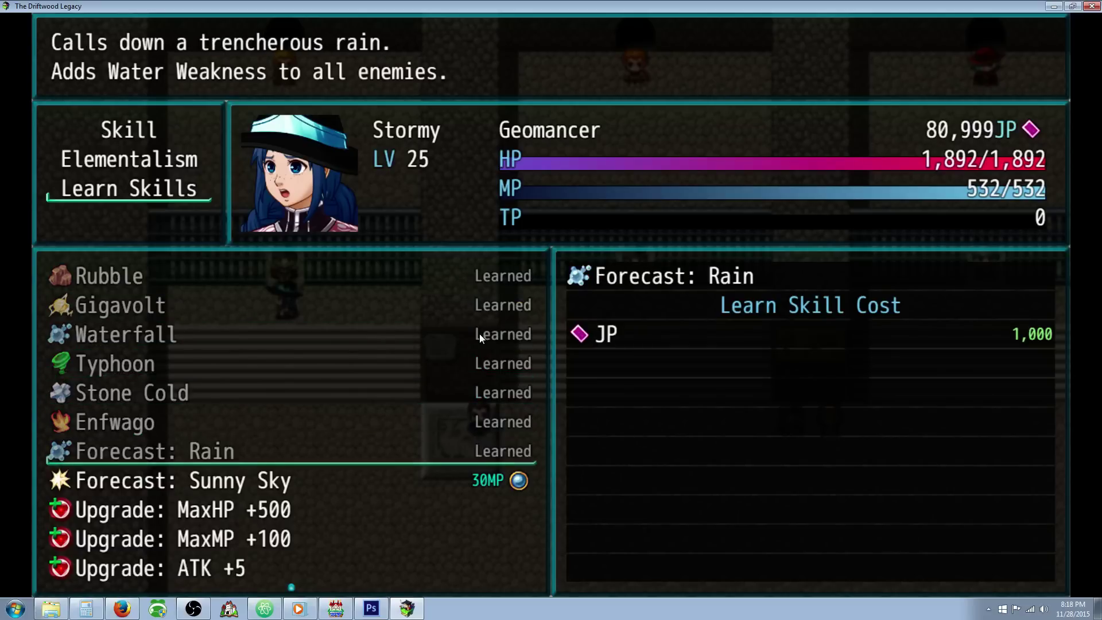
pyautogui.press('Down')
pyautogui.press('Return')
pyautogui.press('Down')
pyautogui.press('Return')
pyautogui.press('Down')
pyautogui.press('Return')
# - Learn the ATK, DEF, MAT, MDF, LUK and AGI +5 stat upgrades
pyautogui.press('Down')
pyautogui.press('Return')
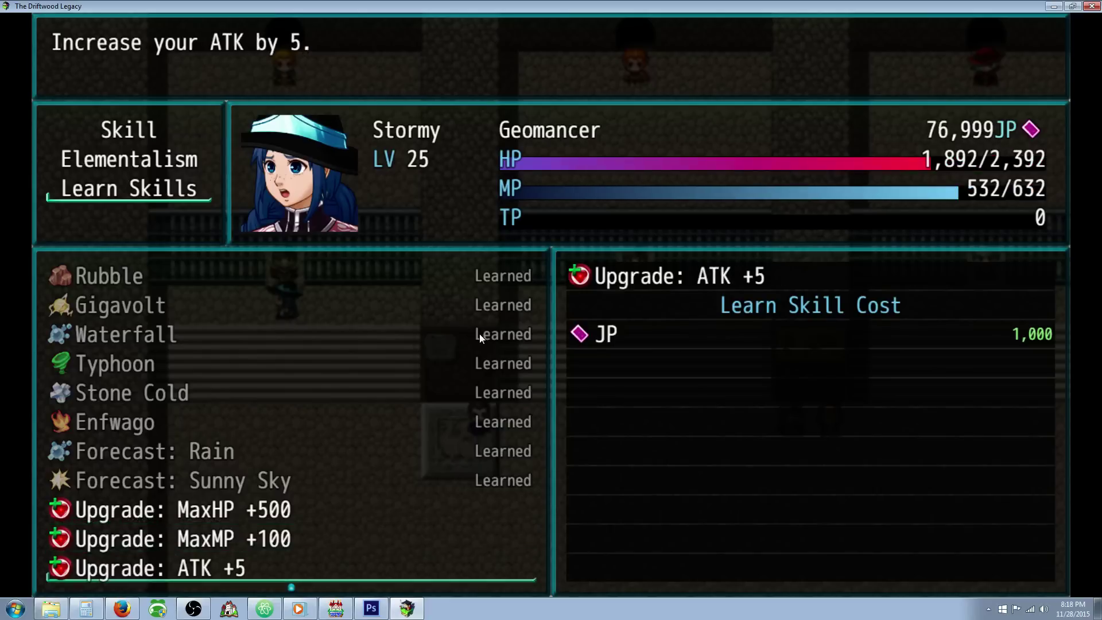
pyautogui.press('Down')
pyautogui.press('Return')
pyautogui.press('Down')
pyautogui.press('Return')
pyautogui.press('Down')
pyautogui.press('Return')
pyautogui.press('Down')
pyautogui.press('Return')
pyautogui.press('Down')
pyautogui.press('Return')
# - Learn Forecast: Heavy Snow, Forecast: Storm Wind and Elemental Fury, then return to the main menu
pyautogui.press('Down')
pyautogui.press('Return')
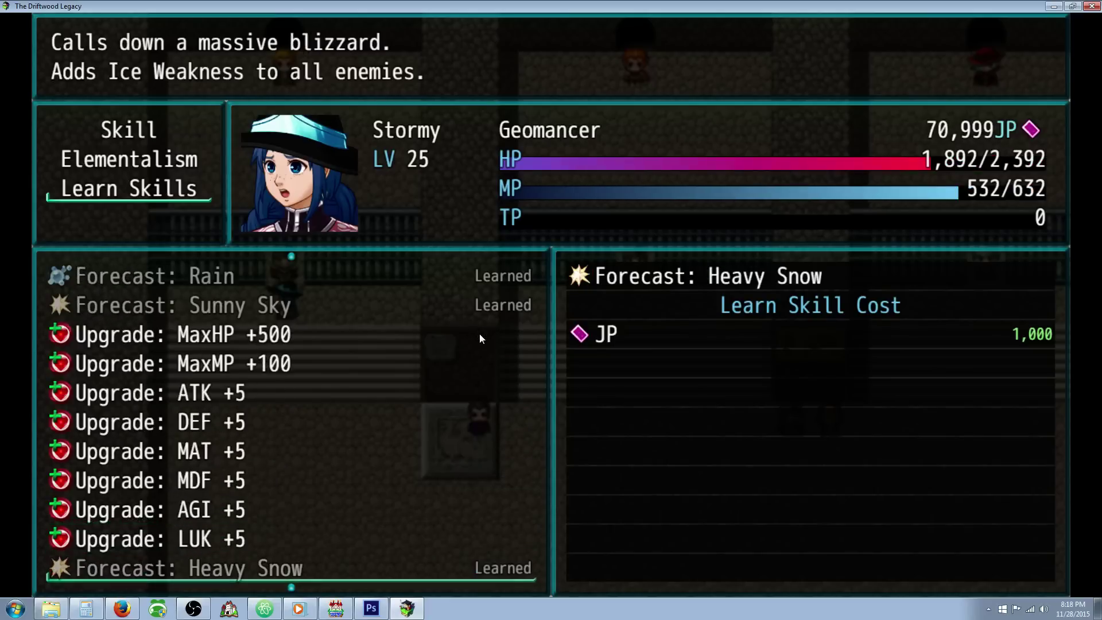
pyautogui.press('Down')
pyautogui.press('Return')
pyautogui.press('Down')
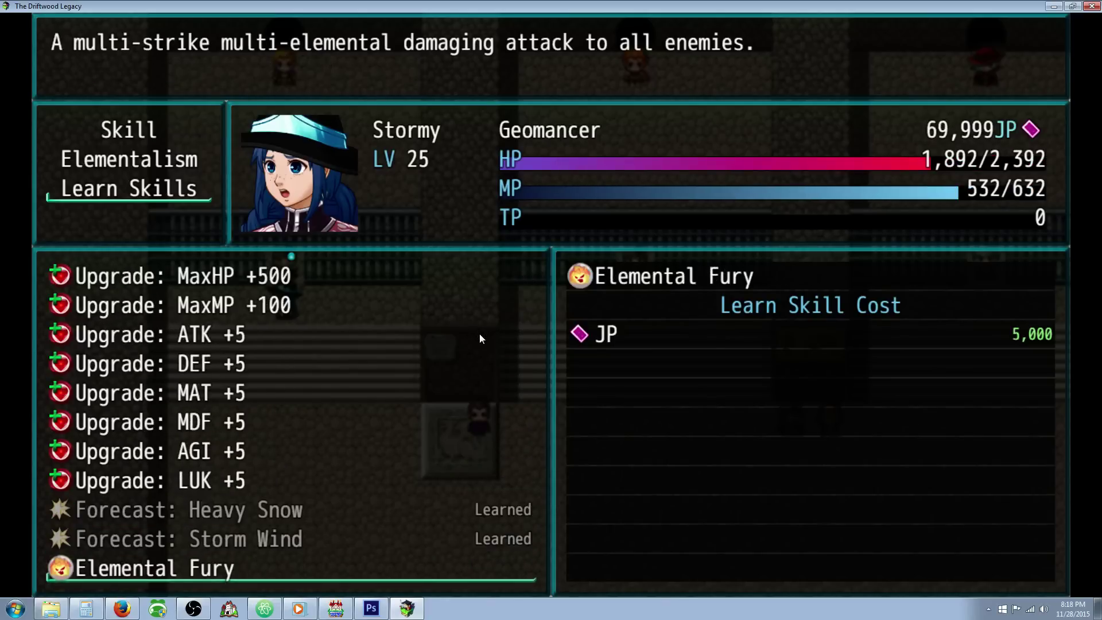
pyautogui.press('Return')
pyautogui.press('Up')
pyautogui.press('Up')
pyautogui.press('Down')
pyautogui.press('Down')
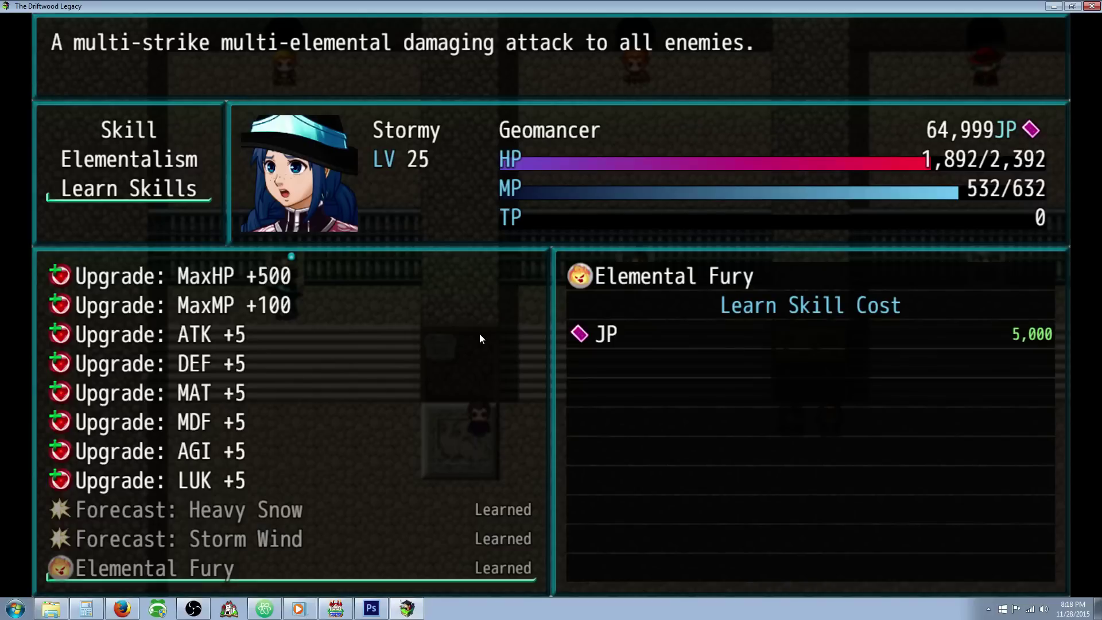
pyautogui.press('Escape')
pyautogui.press('Escape')
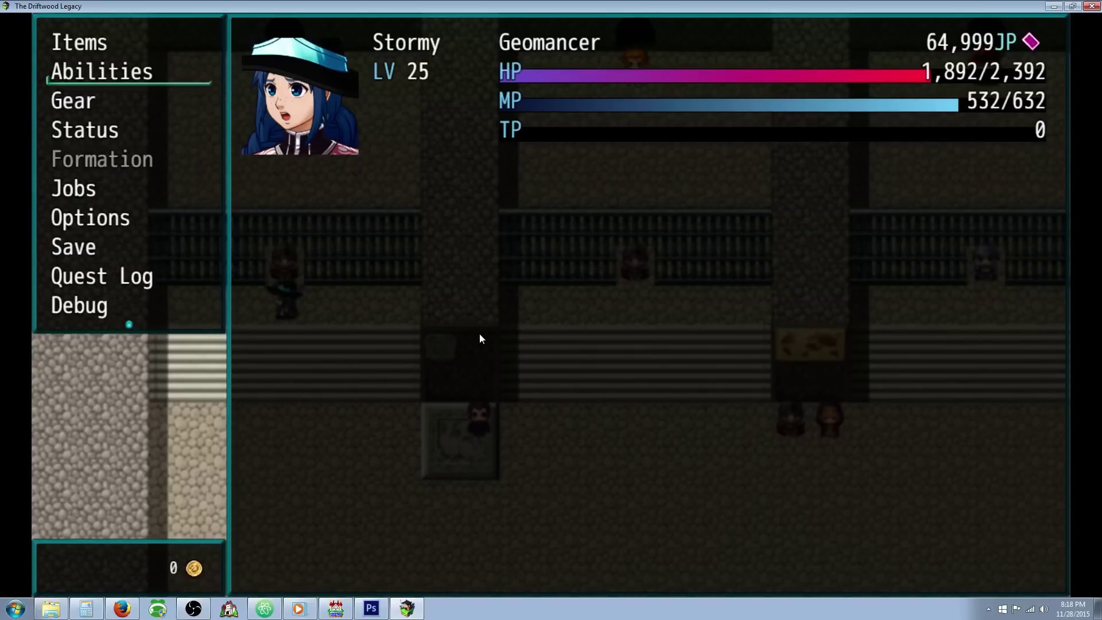
pyautogui.press('Escape')
# - Talk to the arena attendant and accept a fight against four Toximps
pyautogui.press('Return')
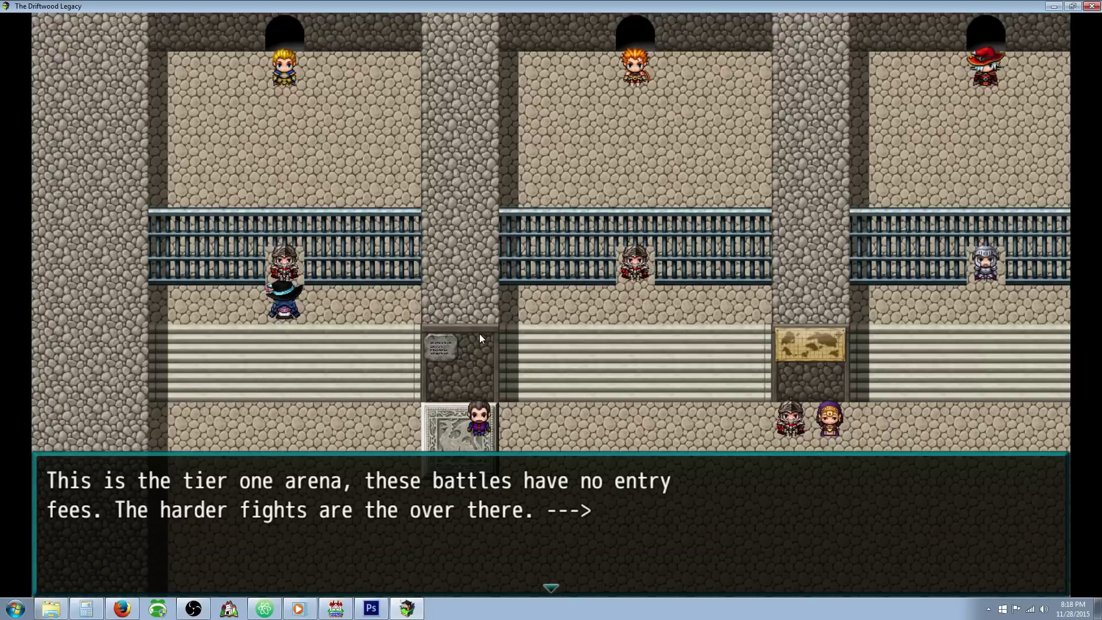
pyautogui.press('Return')
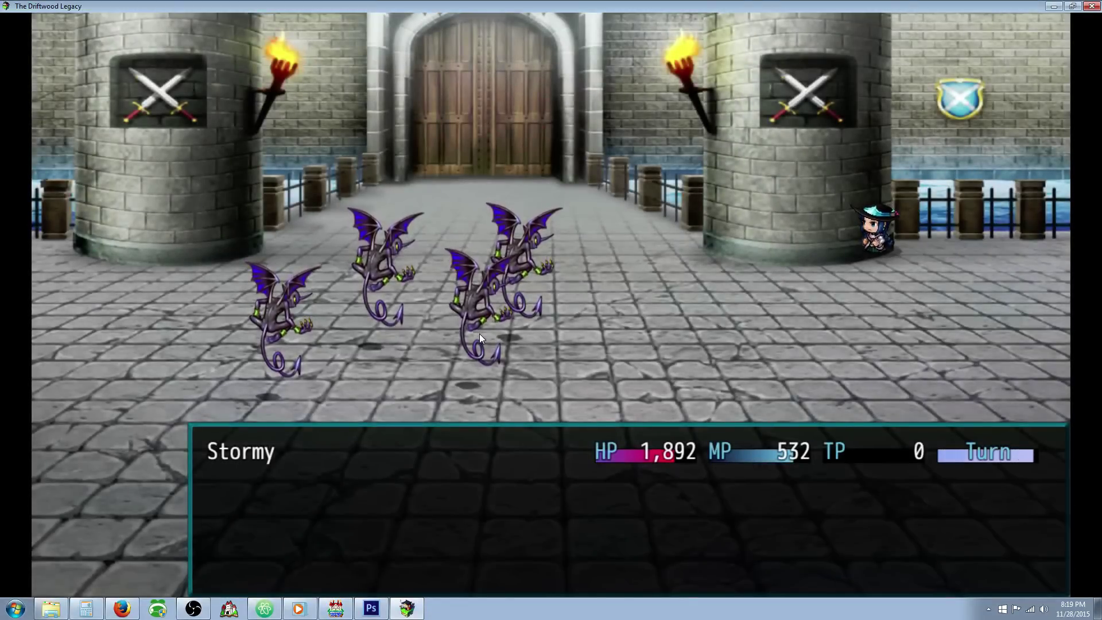
# - Cast Forecast: Heavy Snow from Elementalism on all enemies
pyautogui.press('Down')
pyautogui.press('Down')
pyautogui.press('Return')
pyautogui.press('Down')
pyautogui.press('Down')
pyautogui.press('Down')
pyautogui.press('Down')
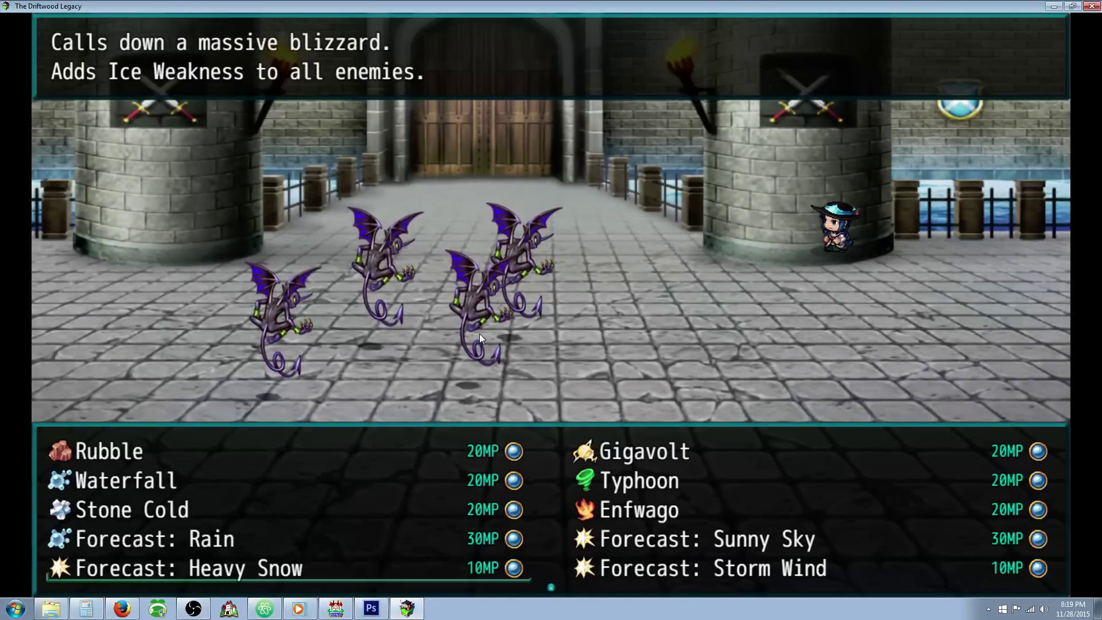
pyautogui.press('Return')
pyautogui.press('Return')
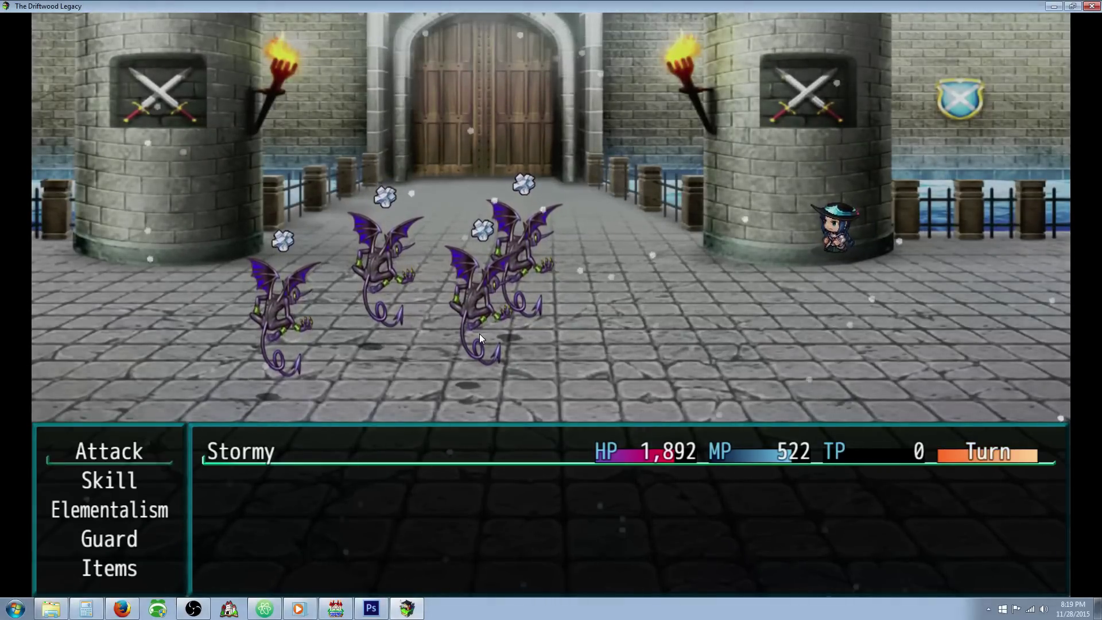
# - Cast Stone Cold on Toximp D, dealing 1530 damage and felling it
pyautogui.press('Down')
pyautogui.press('Down')
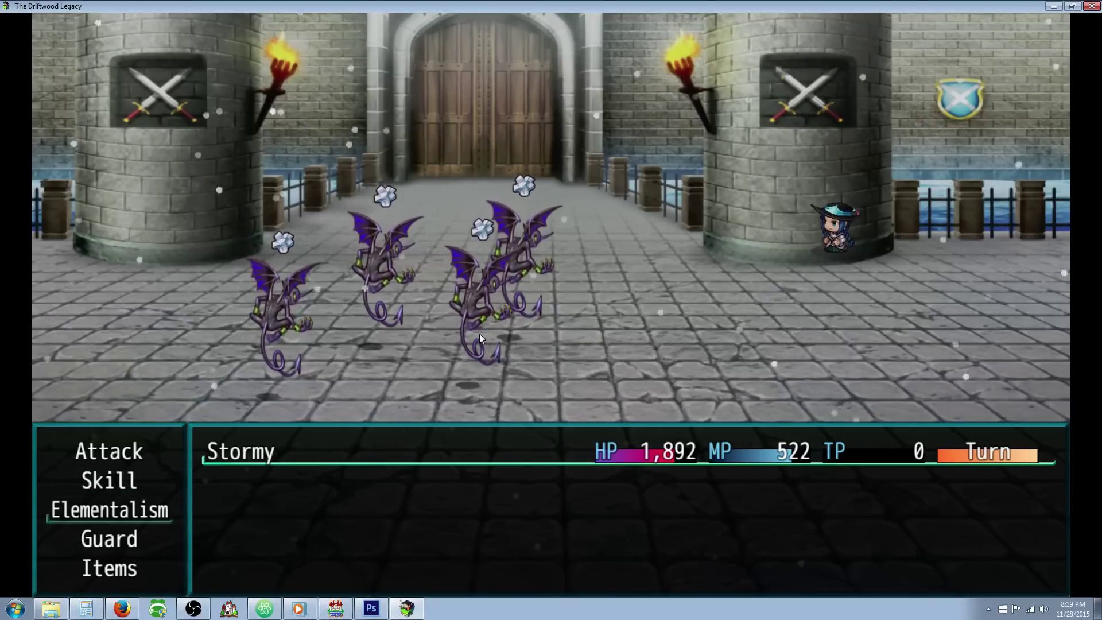
pyautogui.press('Return')
pyautogui.press('Up')
pyautogui.press('Up')
pyautogui.press('Up')
pyautogui.press('Down')
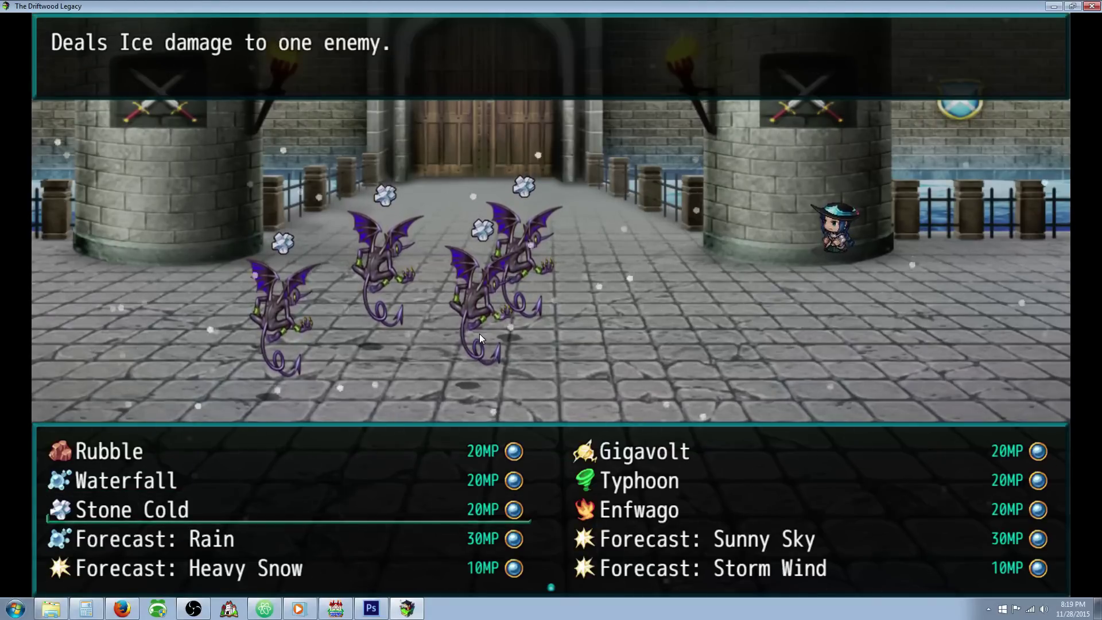
pyautogui.press('Return')
pyautogui.press('Return')
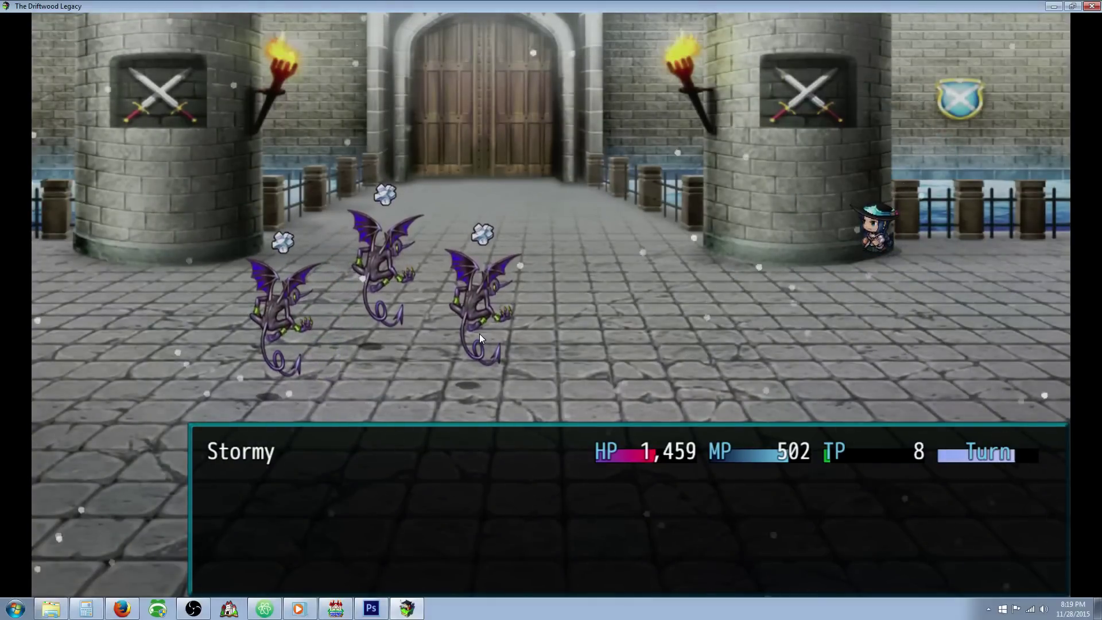
pyautogui.press('Down')
# - Cast Forecast: Sunny Sky from Elementalism on all enemies to clear the snow
pyautogui.press('Down')
pyautogui.press('Return')
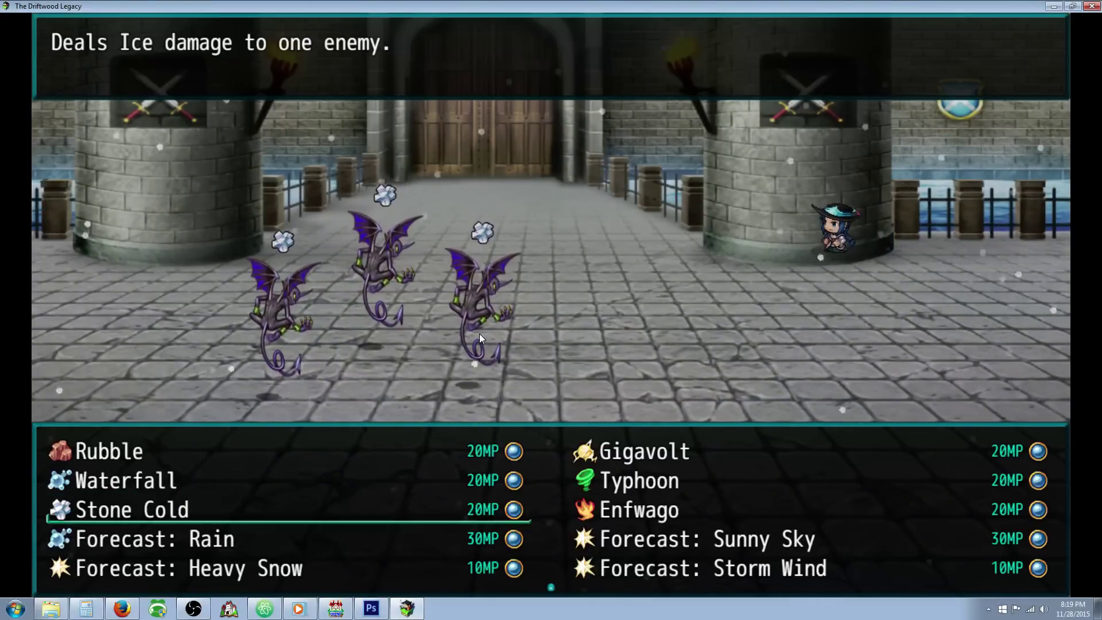
pyautogui.press('Down')
pyautogui.press('Down')
pyautogui.press('Right')
pyautogui.press('Up')
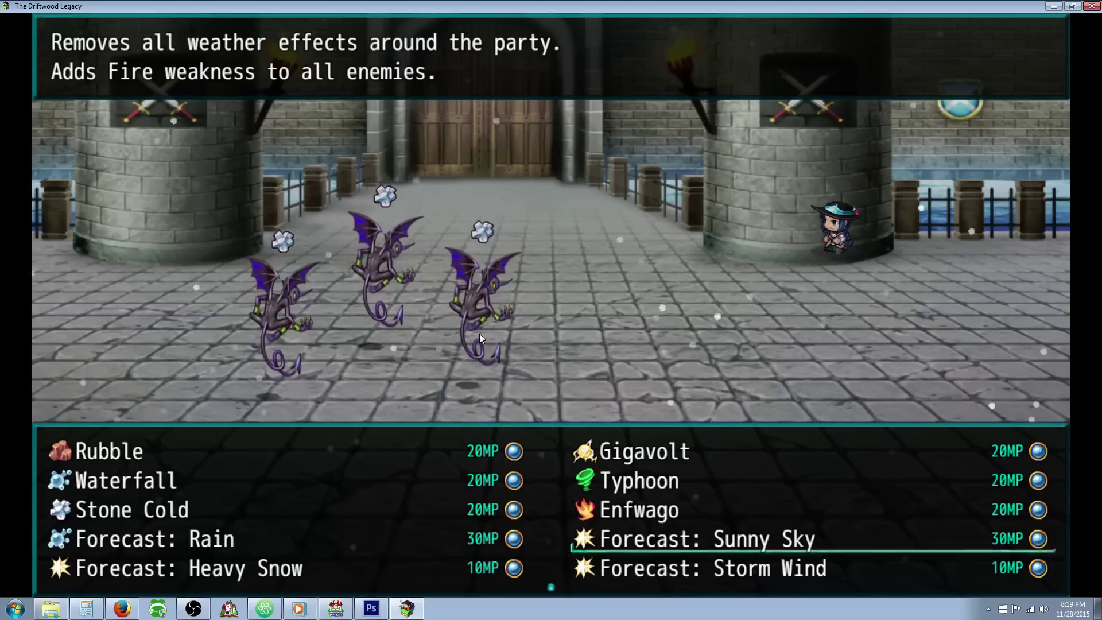
pyautogui.press('Return')
pyautogui.press('Return')
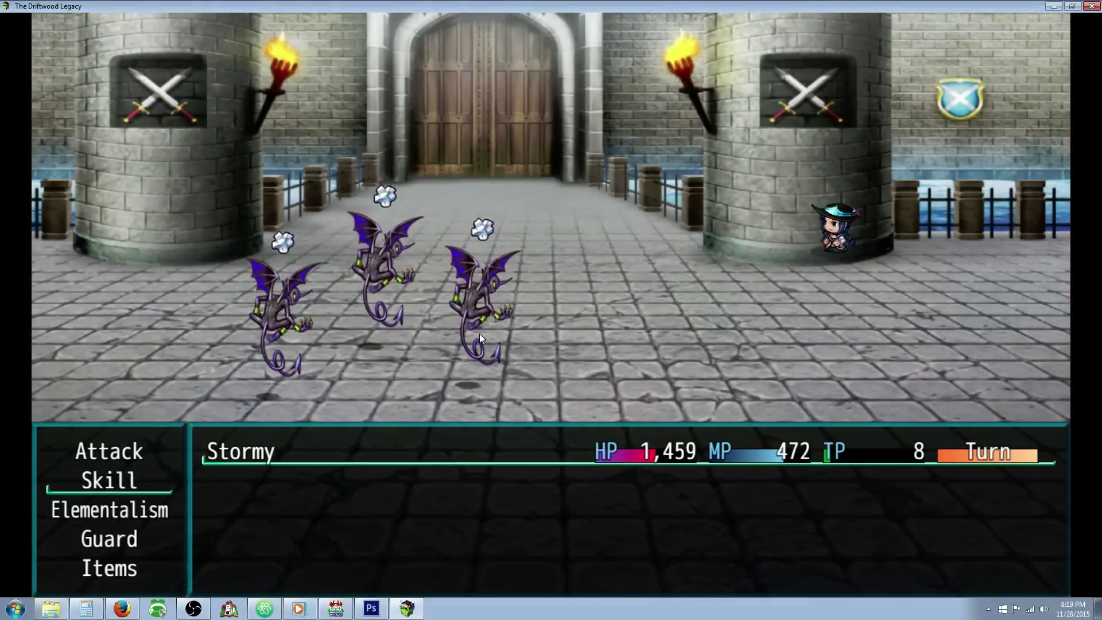
# - Cast the fire skill Enfwago on Toximp B, leaving two enemies
pyautogui.press('Return')
pyautogui.press('Escape')
pyautogui.press('Down')
pyautogui.press('Return')
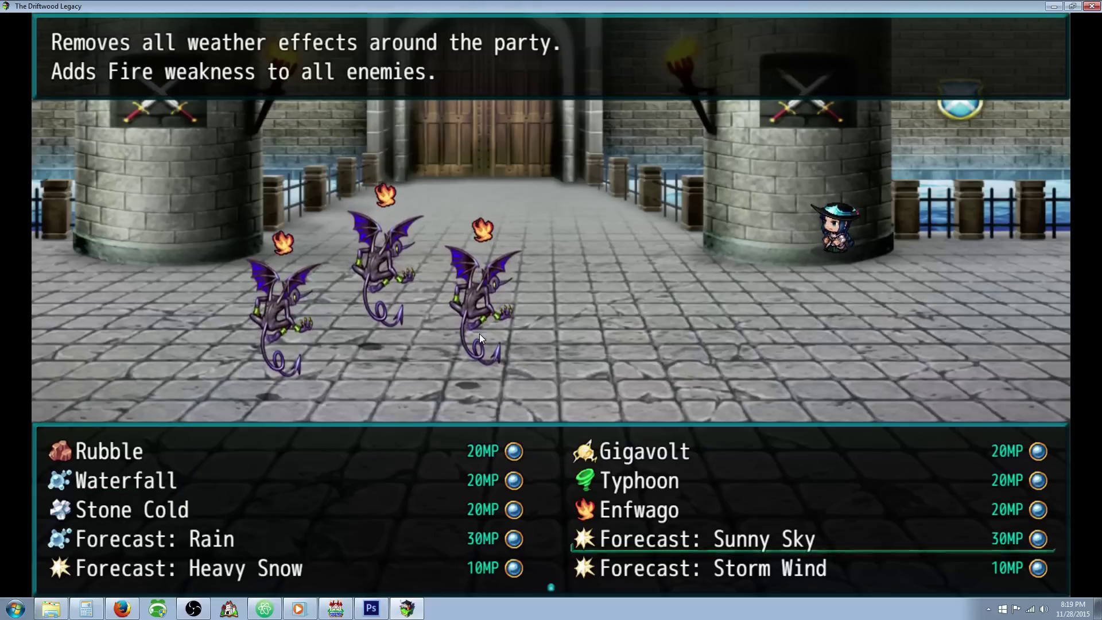
pyautogui.press('Up')
pyautogui.press('Return')
pyautogui.press('Return')
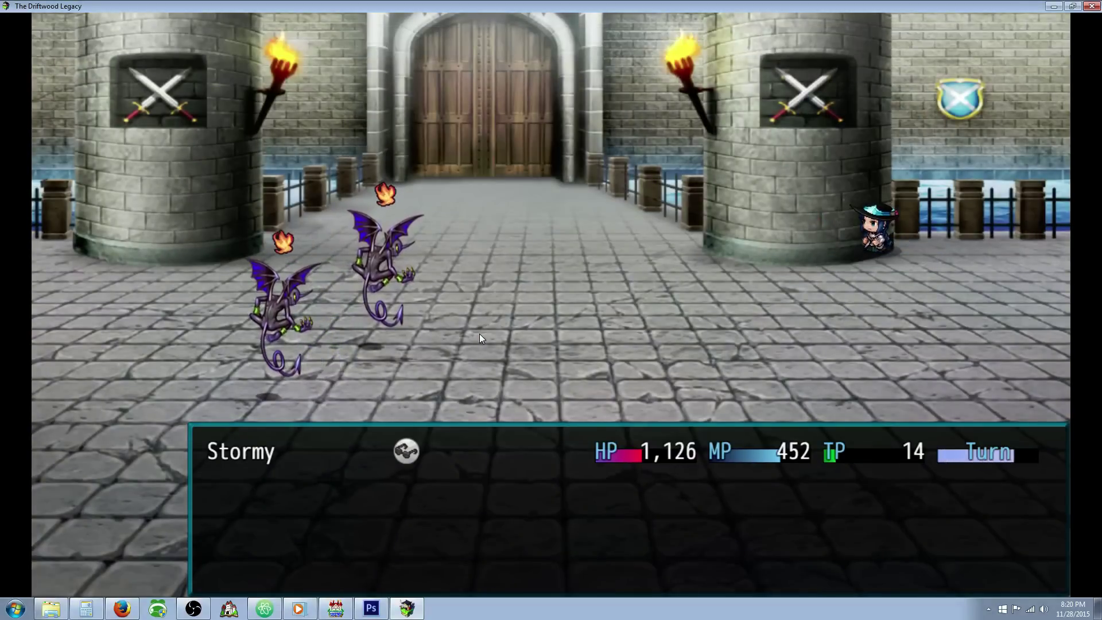
# - Cast Forecast: Storm Wind from Elementalism on all enemies
pyautogui.press('Down')
pyautogui.press('Return')
pyautogui.press('Down')
pyautogui.press('Down')
pyautogui.press('Return')
pyautogui.press('Return')
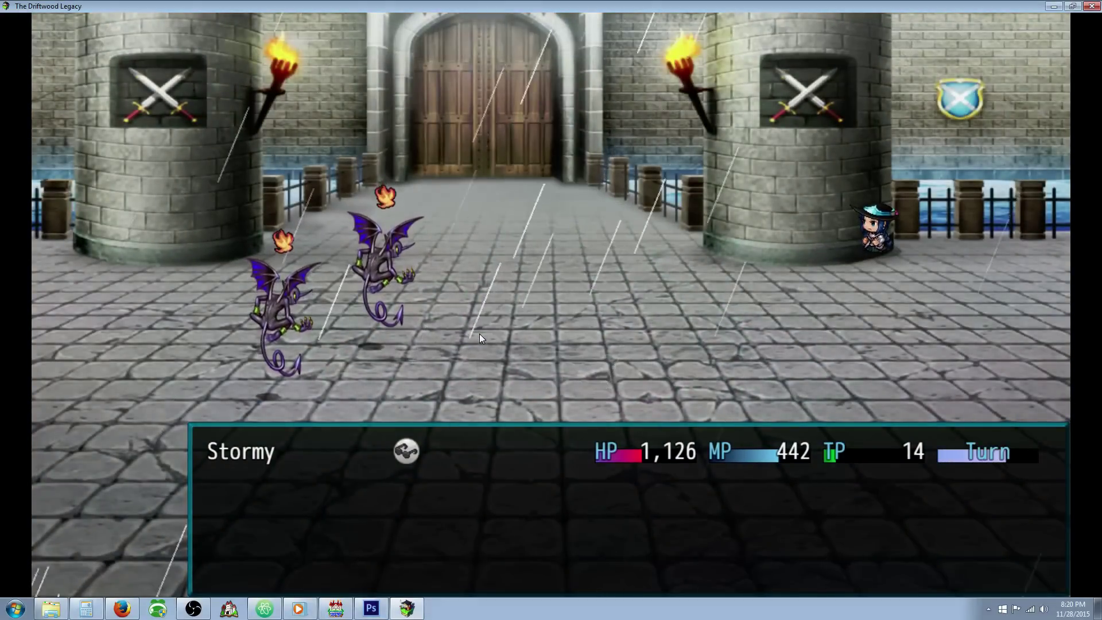
# - Cast Typhoon for 1731 damage, felling a Toximp so one remains
pyautogui.press('Down')
pyautogui.press('Down')
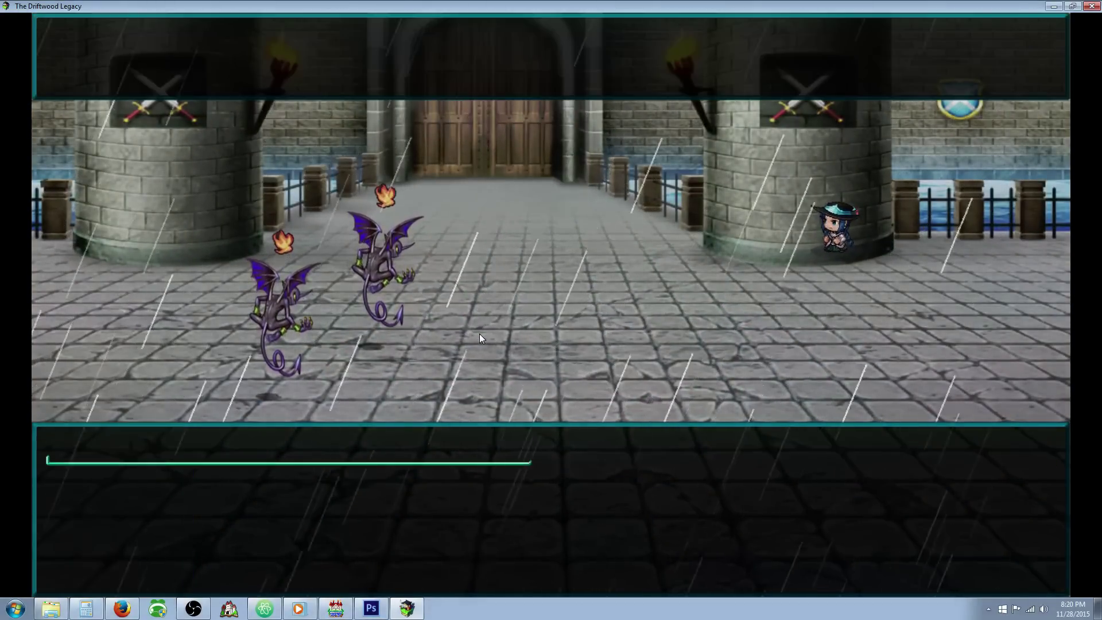
pyautogui.press('Return')
pyautogui.press('Up')
pyautogui.press('Up')
pyautogui.press('Up')
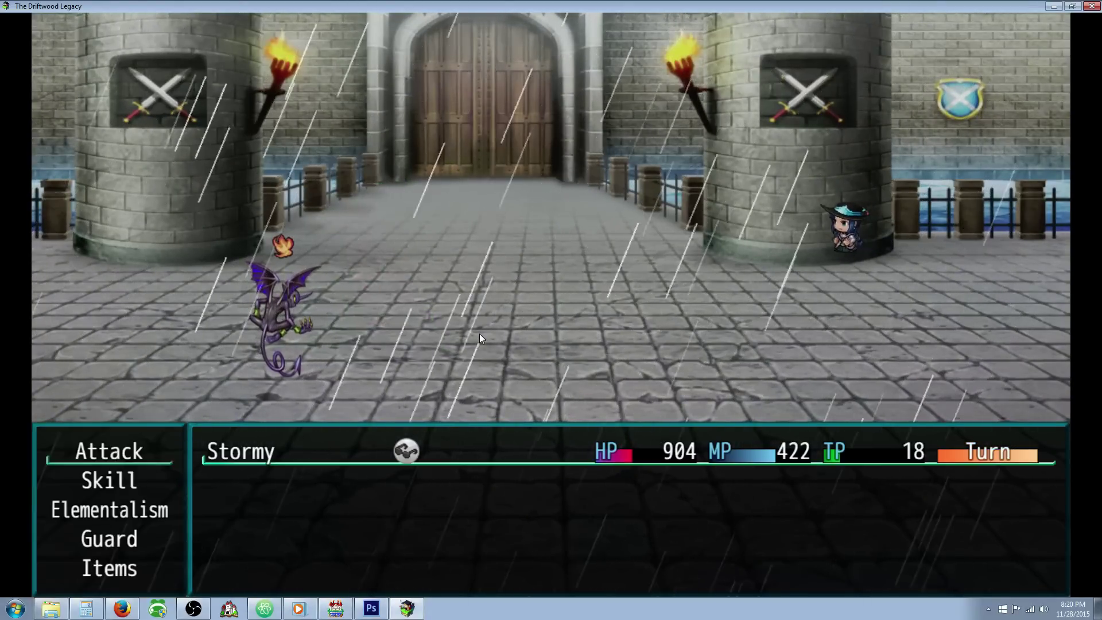
# - Open the Elementalism skill list for Stormy's next action
pyautogui.press('Down')
pyautogui.press('Return')
pyautogui.press('Escape')
pyautogui.press('Down')
pyautogui.press('Return')
pyautogui.press('Down')
pyautogui.press('Down')
pyautogui.press('Down')
pyautogui.press('Down')
# - Read the Elementalism descriptions of Elemental Fury, Gigavolt, Typhoon and Forecast: Sunny Sky
pyautogui.press('Left')
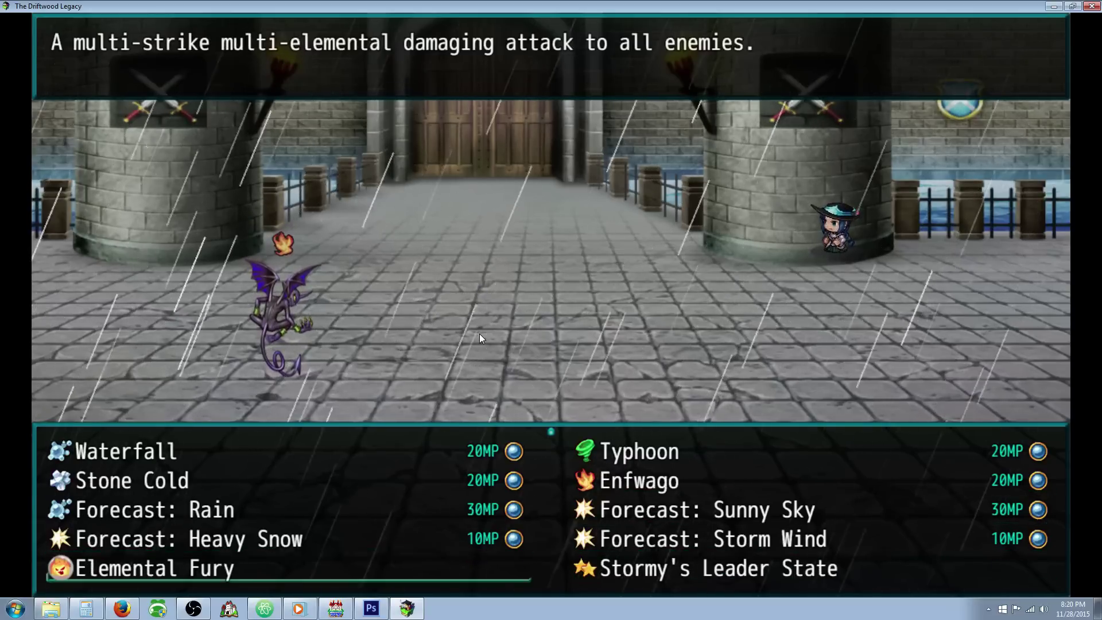
pyautogui.press('Right')
pyautogui.press('Up')
pyautogui.press('Up')
pyautogui.press('Up')
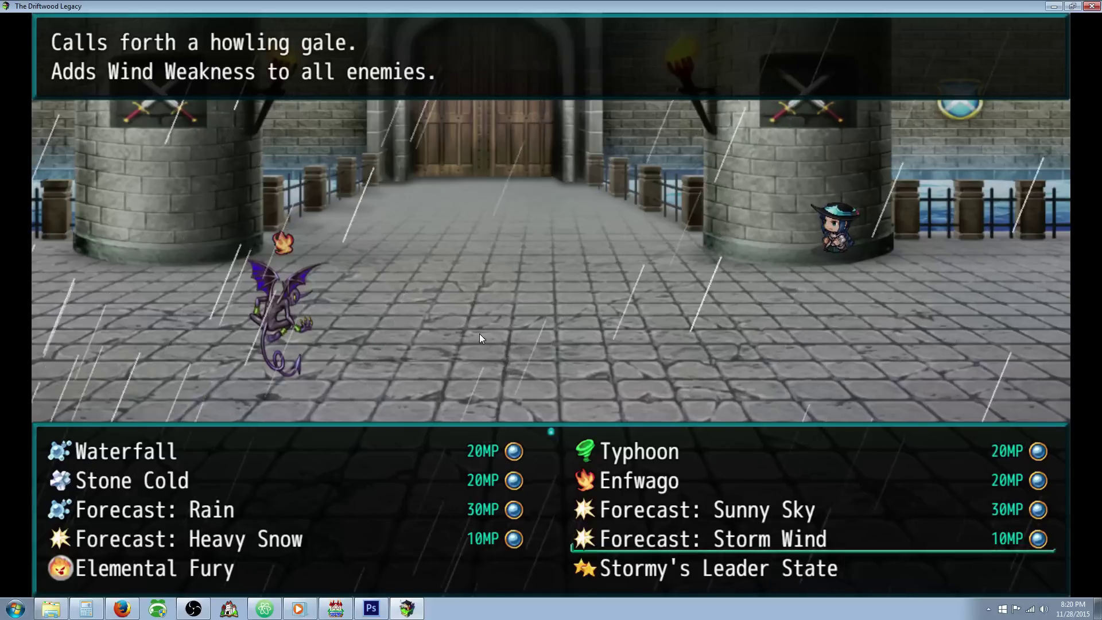
pyautogui.press('Up')
pyautogui.press('Up')
pyautogui.press('Down')
pyautogui.press('Up')
pyautogui.press('Down')
pyautogui.press('Down')
pyautogui.press('Down')
# - Compare the forecast skills and cast Forecast: Rain on all enemies
pyautogui.press('Left')
pyautogui.press('Down')
pyautogui.press('Up')
pyautogui.press('Down')
pyautogui.press('Up')
pyautogui.press('Right')
pyautogui.press('Down')
pyautogui.press('Left')
pyautogui.press('Up')
pyautogui.press('Return')
pyautogui.press('Return')
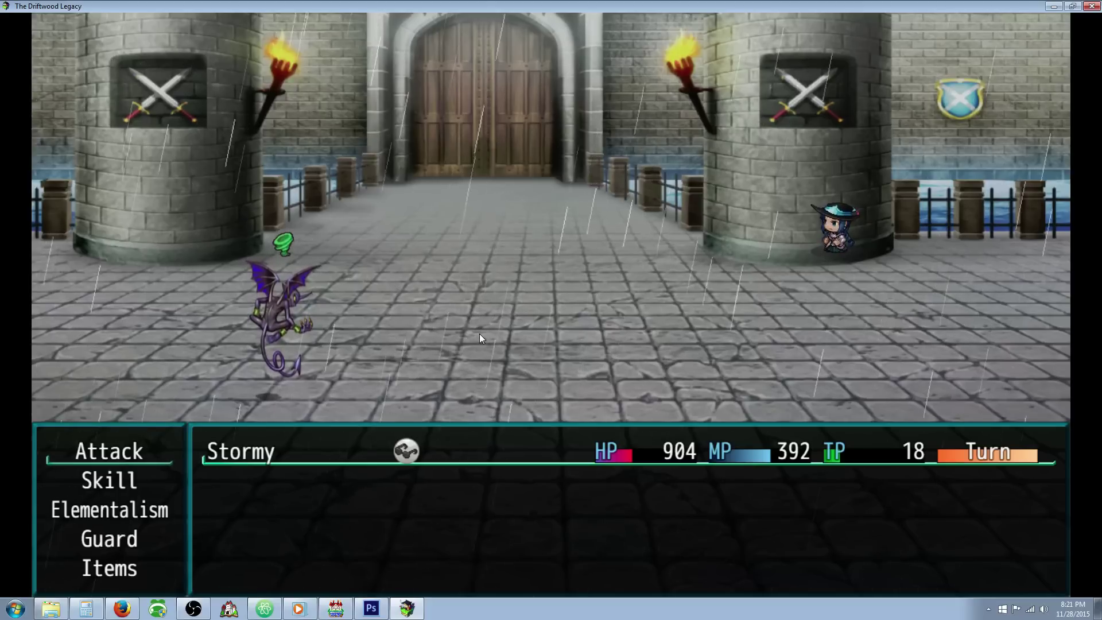
# - Cast Waterfall on Toximp A, felling the last enemy and winning the battle
pyautogui.press('Down')
pyautogui.press('Down')
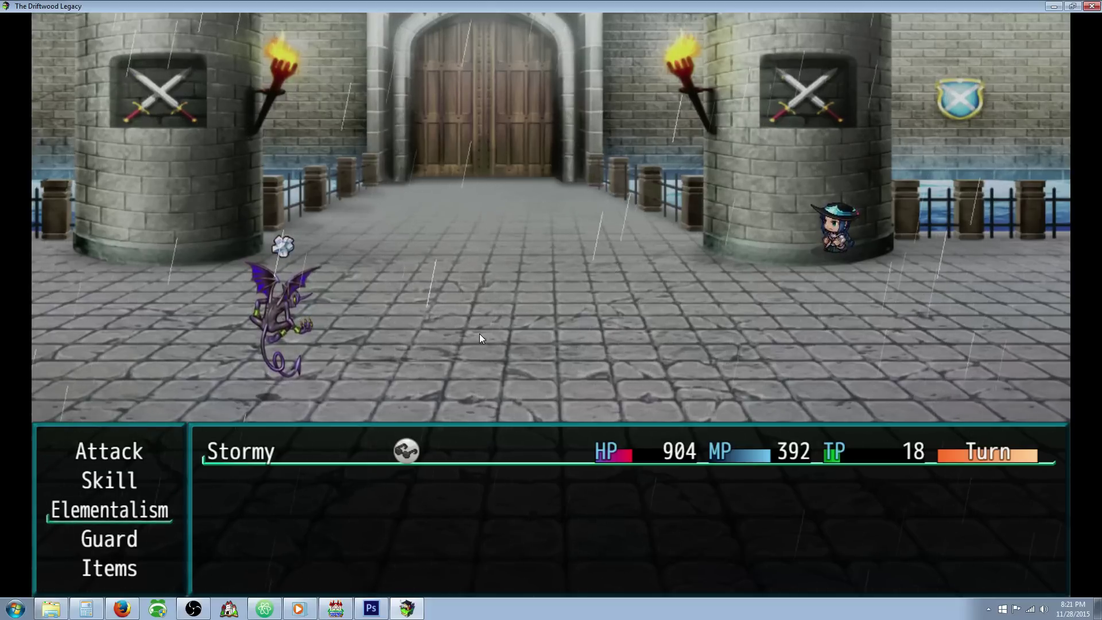
pyautogui.press('Return')
pyautogui.press('Up')
pyautogui.press('Up')
pyautogui.press('Return')
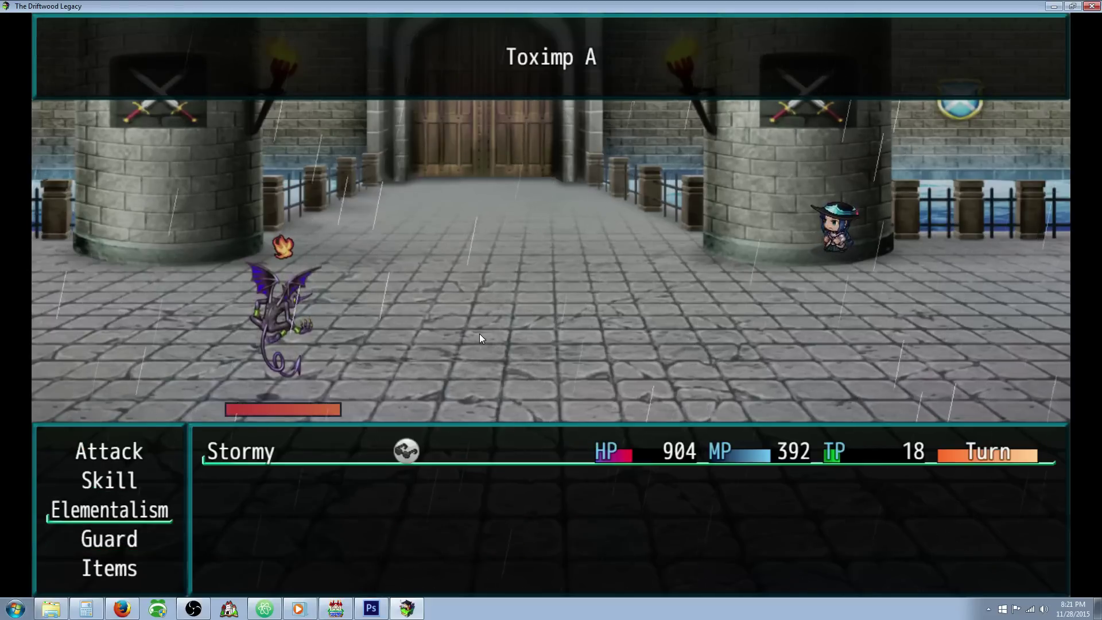
pyautogui.press('Return')
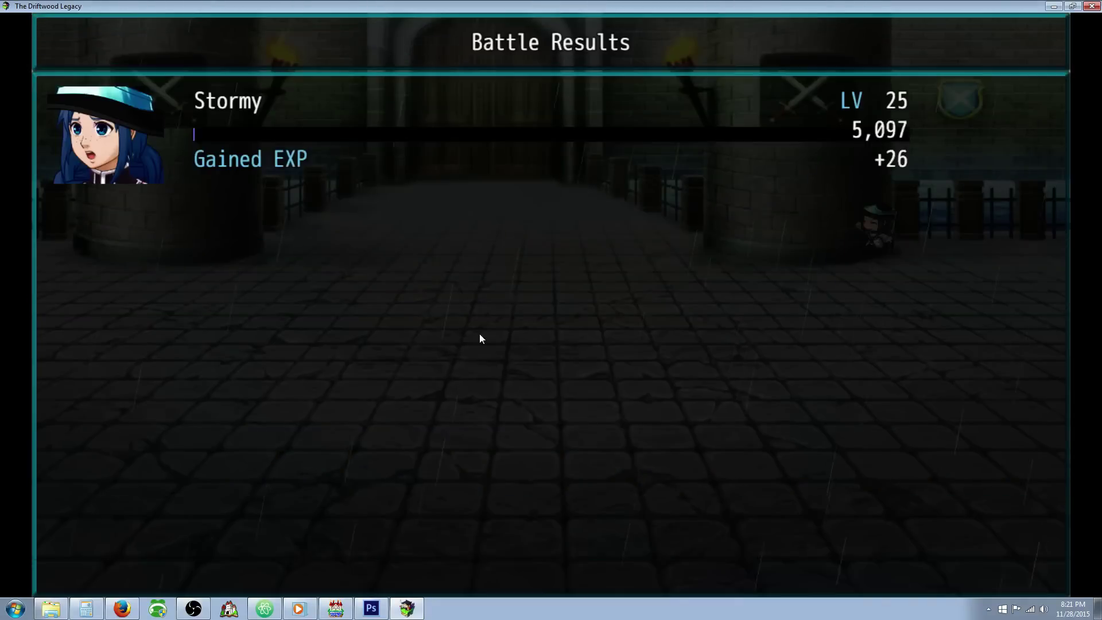
# - Dismiss the battle results and walk to the crystal, answering its home point question
pyautogui.press('Return')
pyautogui.press('Return')
pyautogui.press('Down')
pyautogui.press('Right')
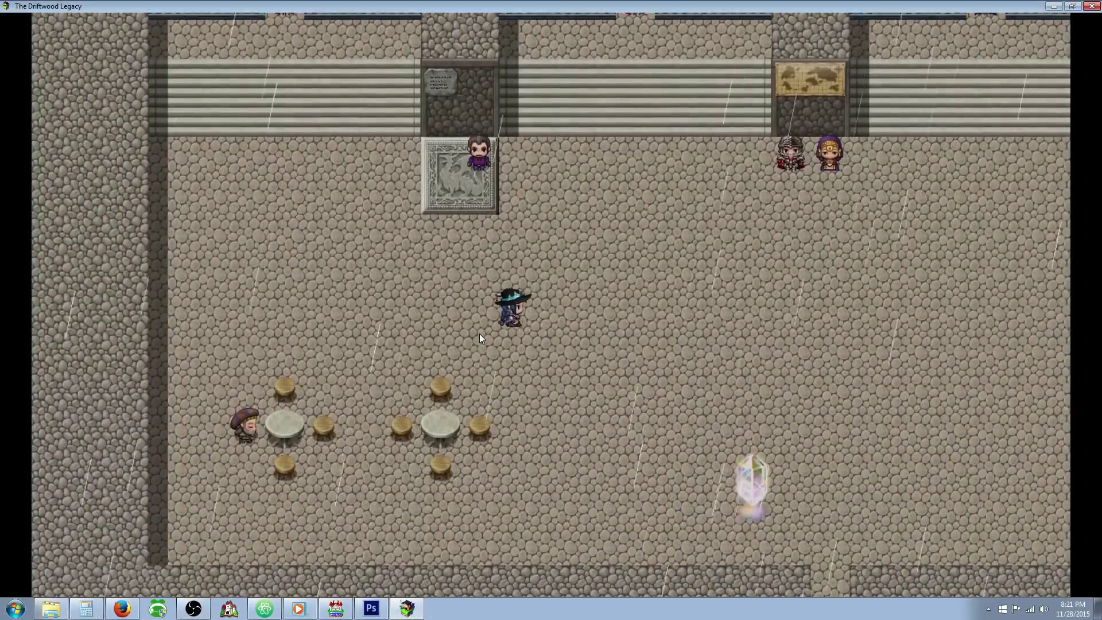
pyautogui.press('Down')
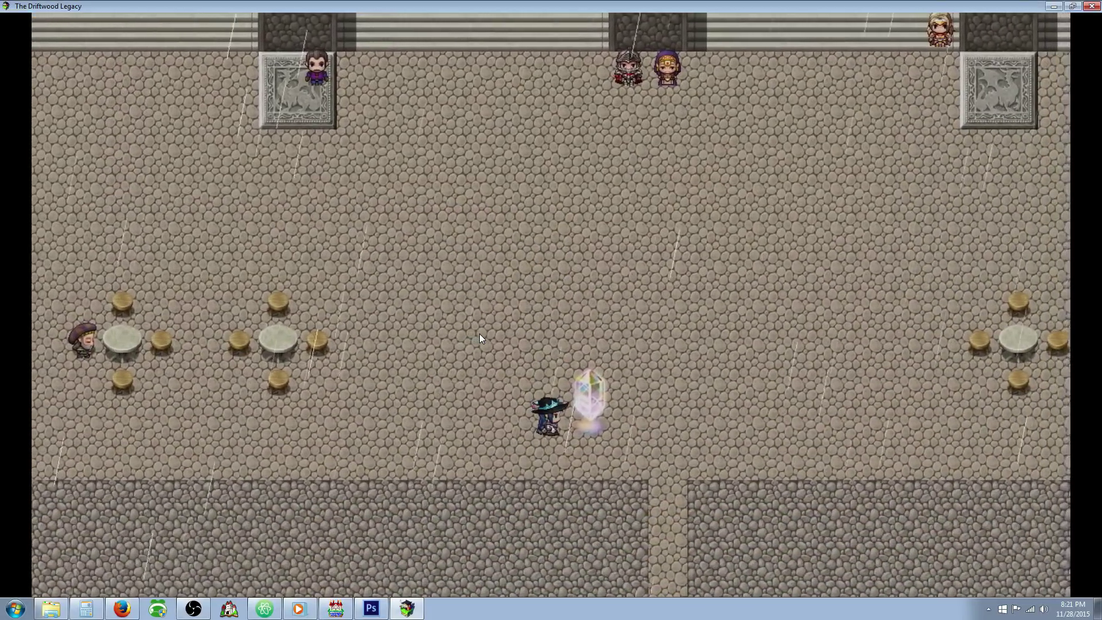
pyautogui.press('Return')
pyautogui.press('Return')
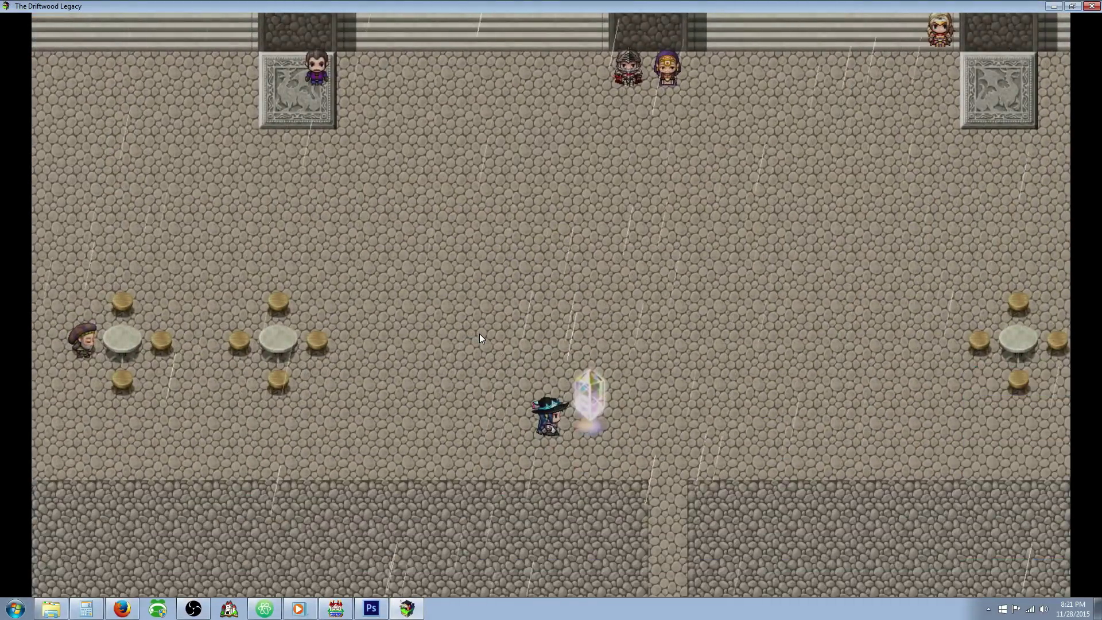
# - Walk to the tier one arena guard and bring up the list of arena fights
pyautogui.press('Up')
pyautogui.press('Left')
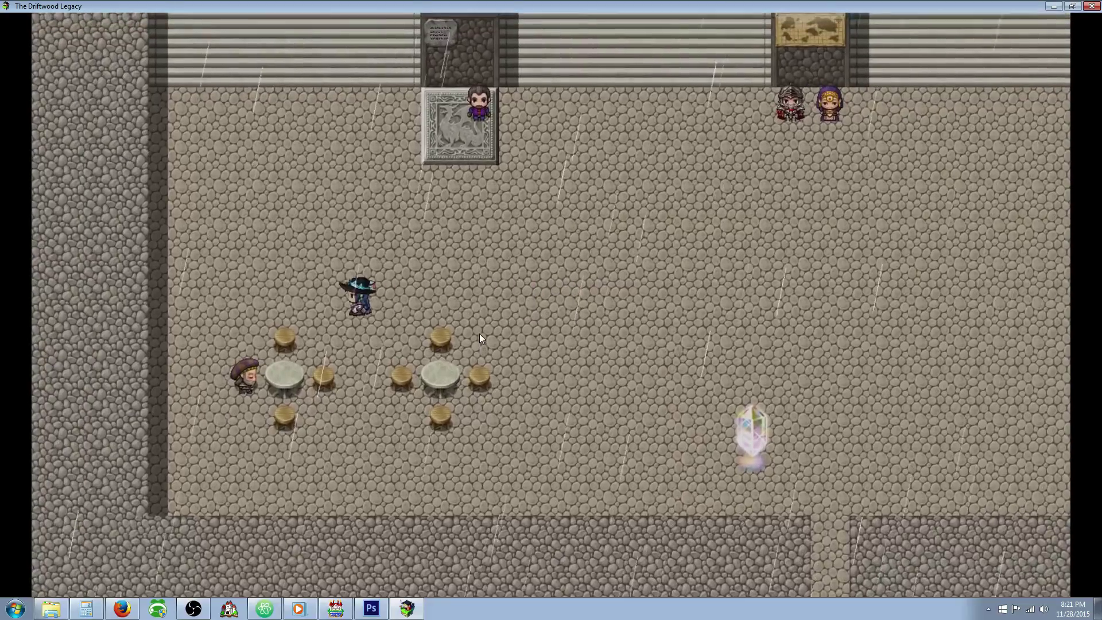
pyautogui.press('Up')
pyautogui.press('Return')
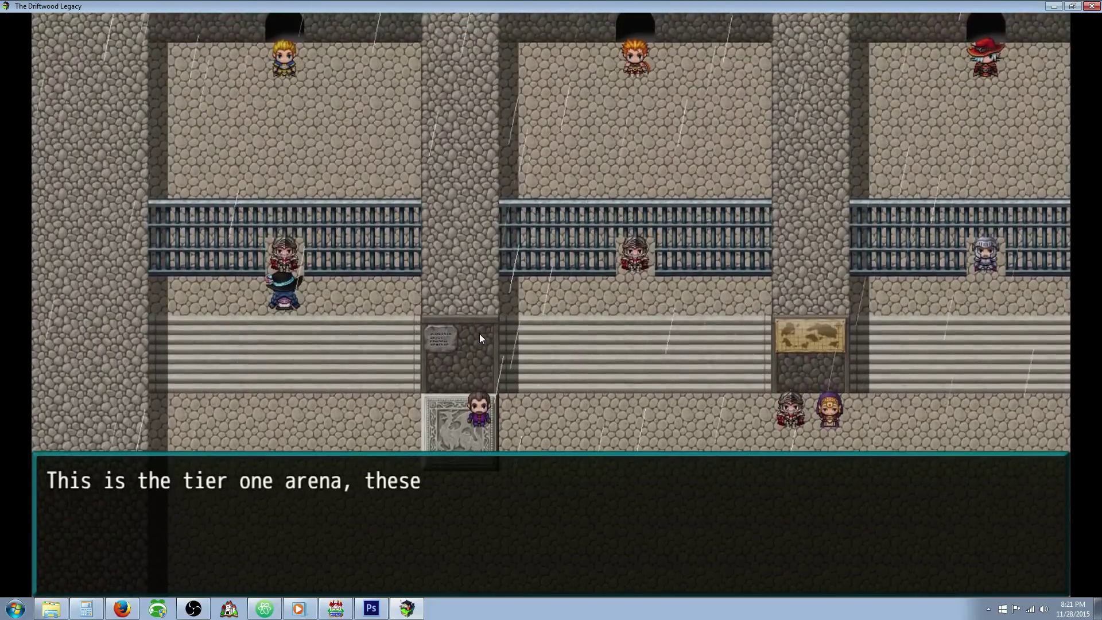
pyautogui.press('Return')
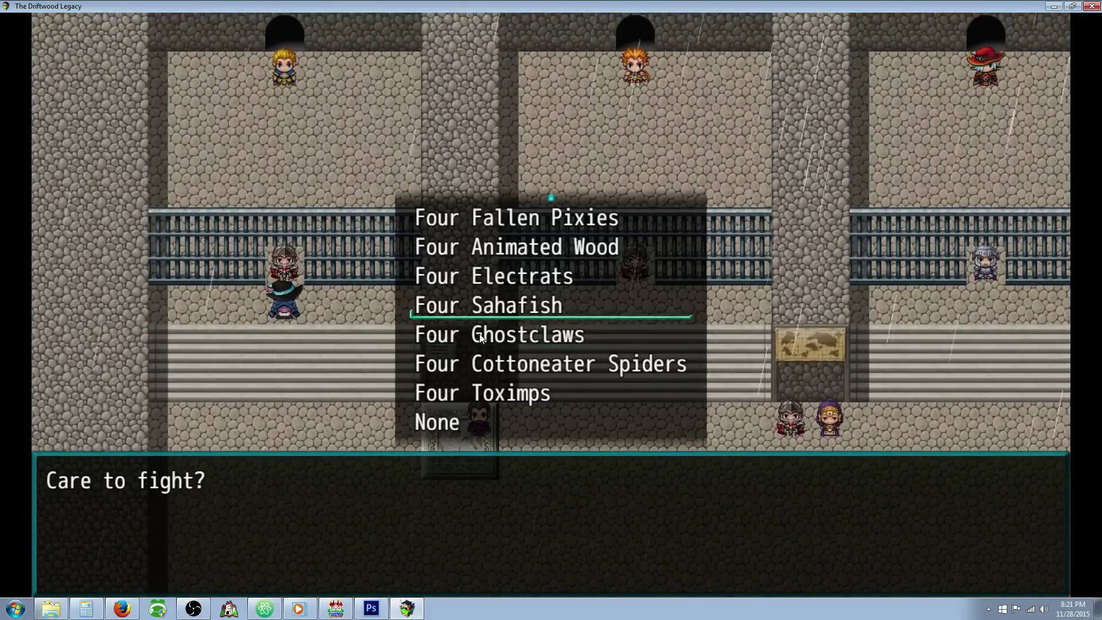
# - Start the Four Animated Wood fight and cast Rubble on Animated Wood D
pyautogui.press('Return')
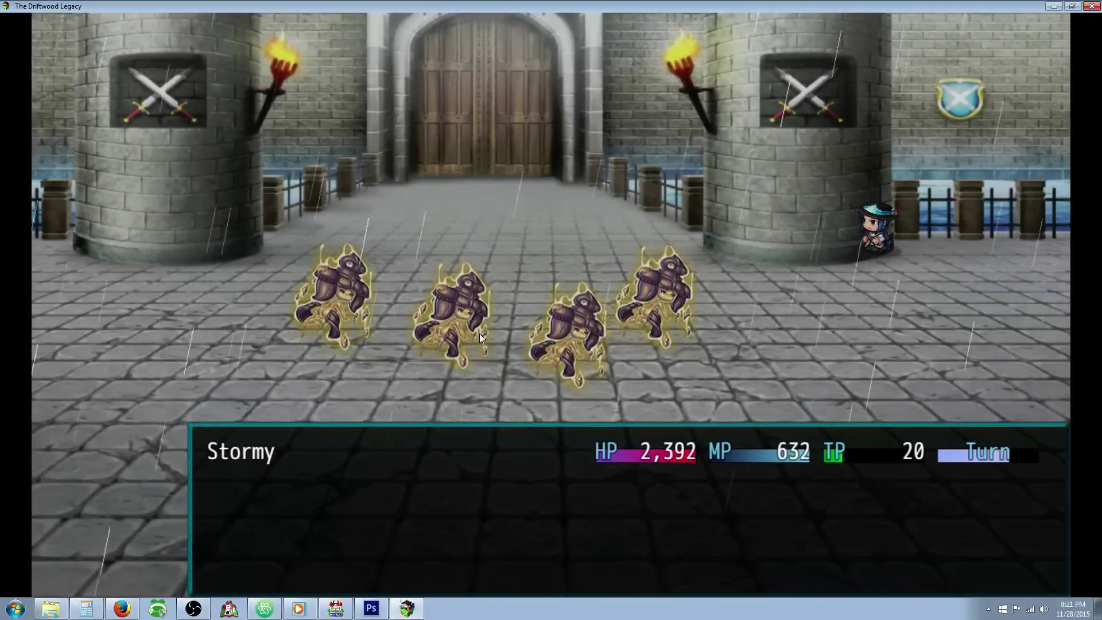
pyautogui.press('Return')
pyautogui.press('Down')
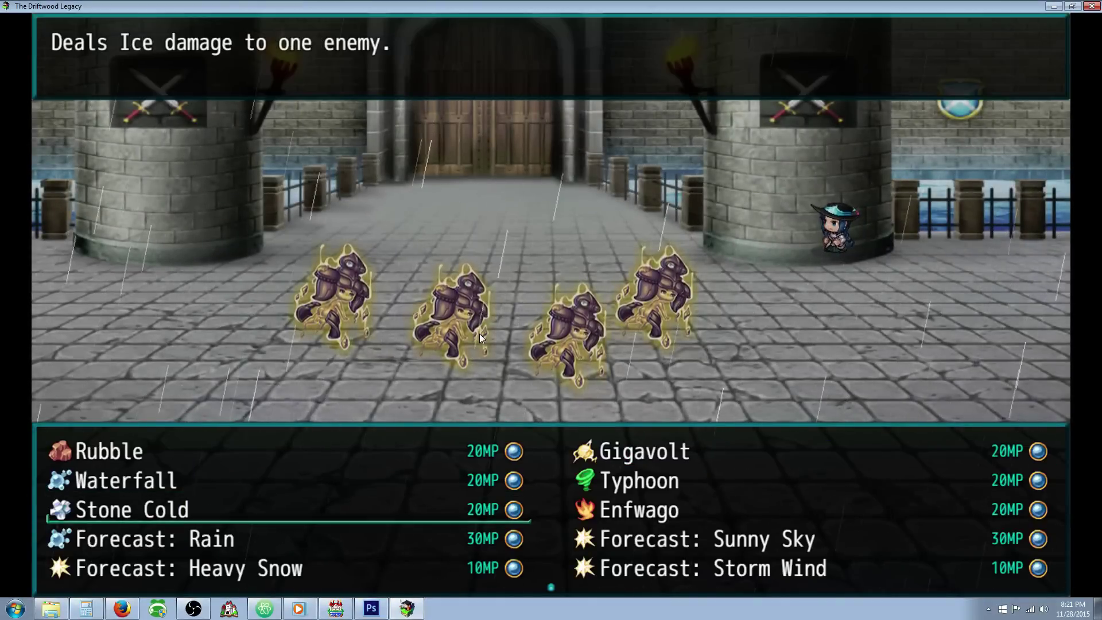
pyautogui.press('Right')
pyautogui.press('Up')
pyautogui.press('Left')
pyautogui.press('Up')
pyautogui.press('Escape')
pyautogui.press('Return')
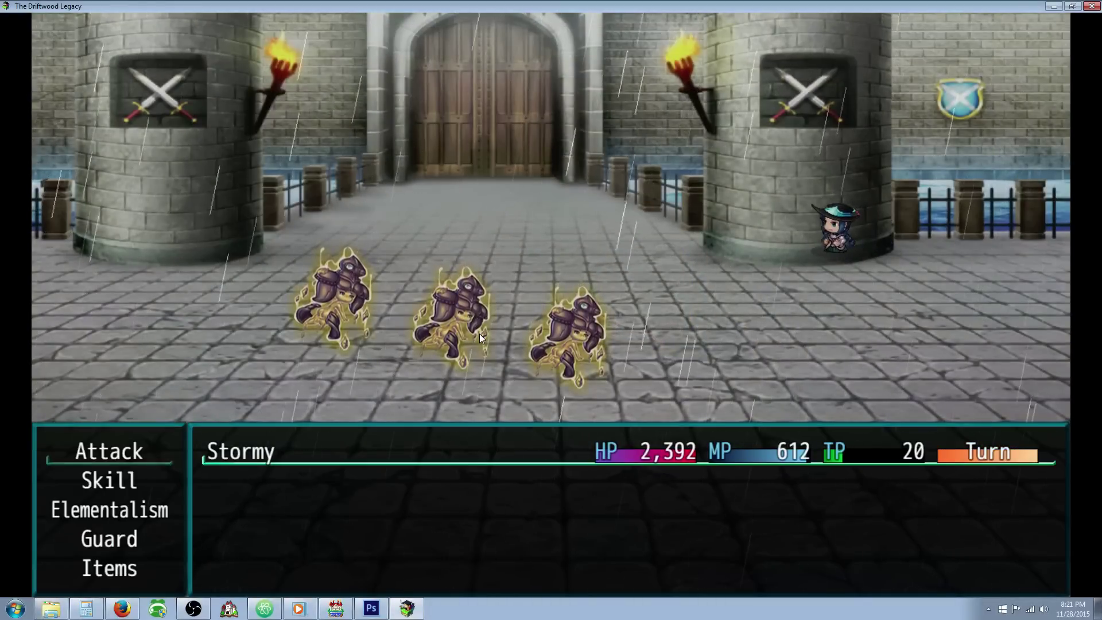
# - Next turn, cast Elementalism's Gigavolt on an enemy for 977 damage
pyautogui.press('Down')
pyautogui.press('Down')
pyautogui.press('Return')
pyautogui.press('Right')
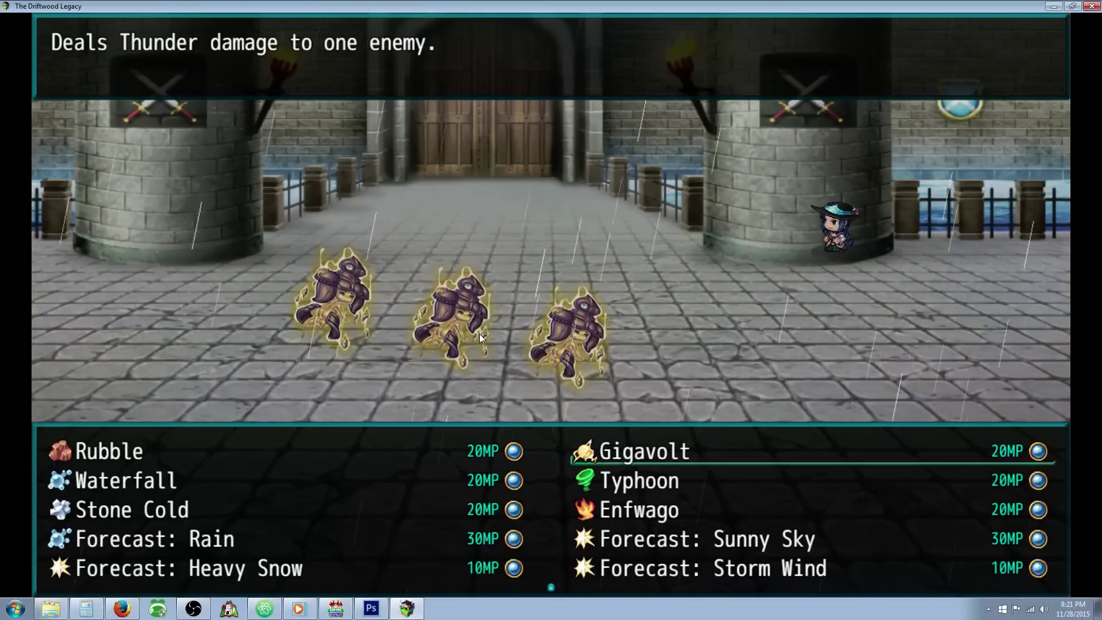
pyautogui.press('Escape')
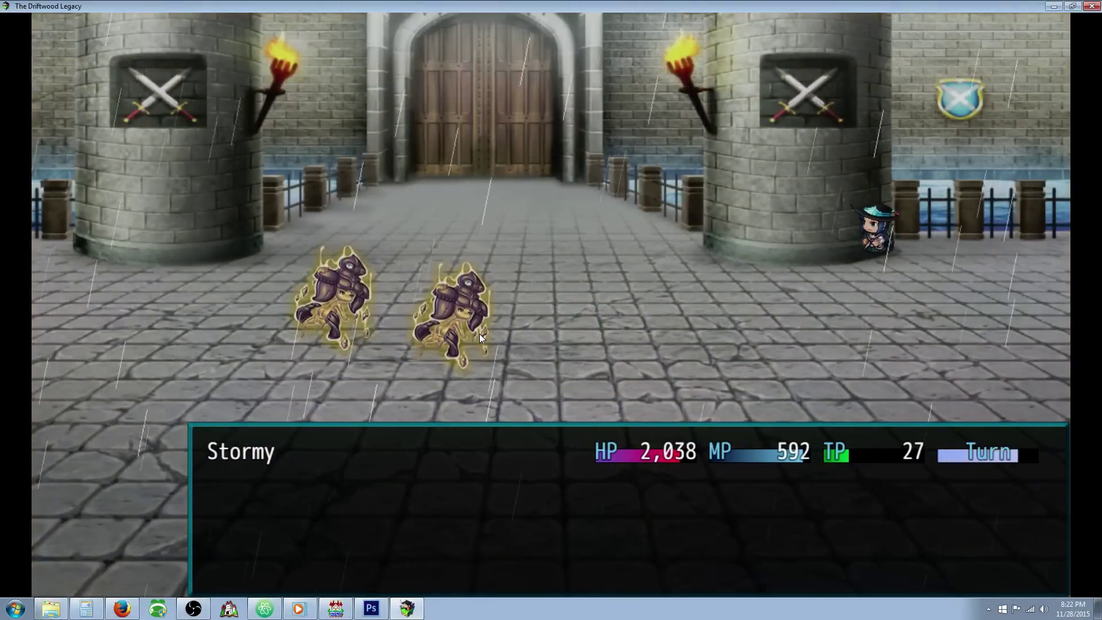
# - Check the empty regular skill list, then browse the Elementalism skills toward Stone Cold
pyautogui.press('Down')
pyautogui.press('Return')
pyautogui.press('Escape')
pyautogui.press('Down')
pyautogui.press('Return')
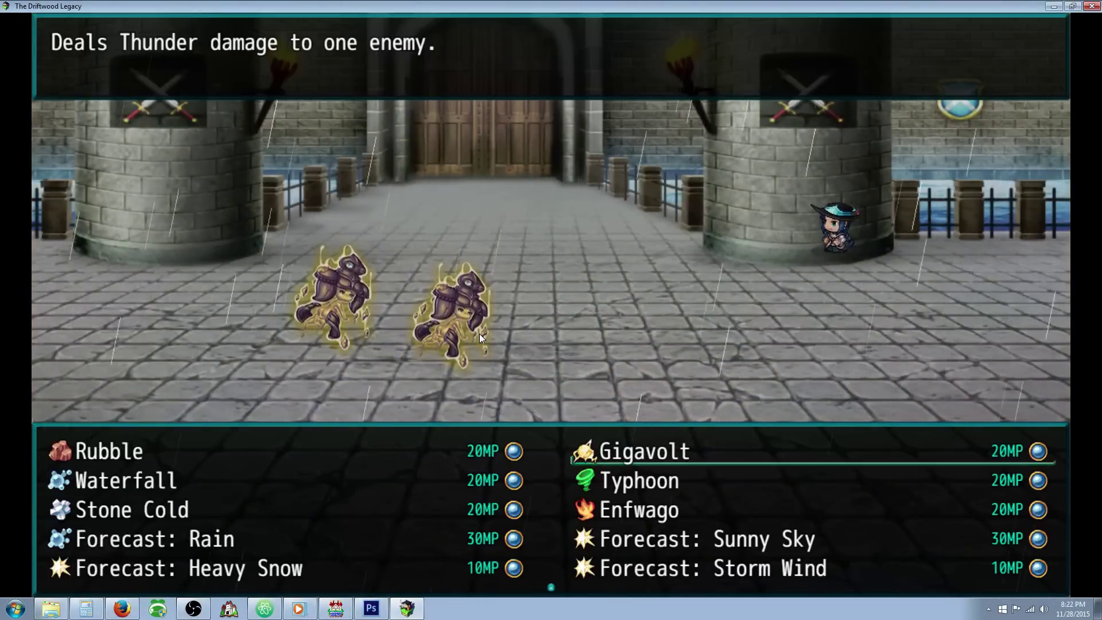
pyautogui.press('Down')
pyautogui.press('Down')
pyautogui.press('Left')
pyautogui.press('Up')
pyautogui.press('Down')
pyautogui.press('Down')
pyautogui.press('Down')
pyautogui.press('Down')
# - Compare Stormy's Leader State with Elemental Fury, then cast Elemental Fury on both remaining enemies
pyautogui.press('Right')
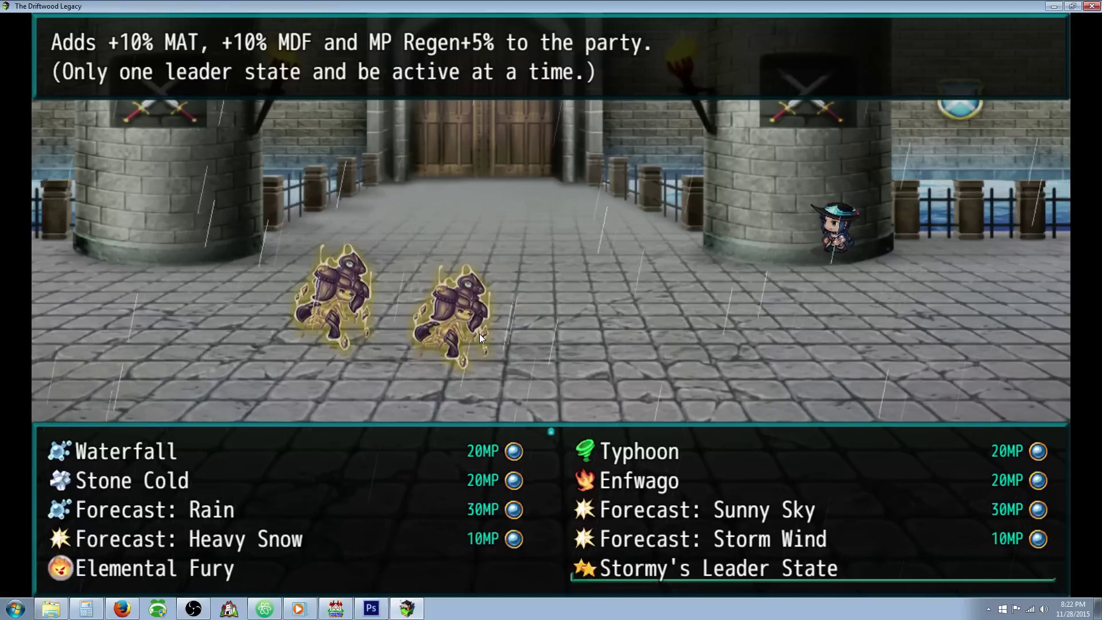
pyautogui.press('Left')
pyautogui.press('Right')
pyautogui.press('Left')
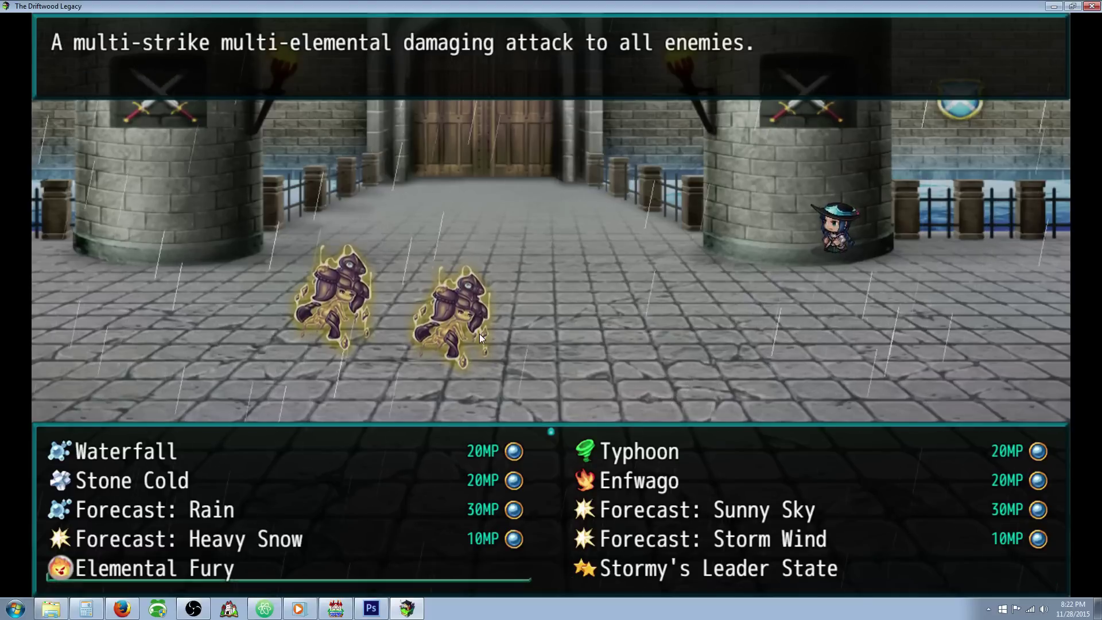
pyautogui.press('Return')
pyautogui.press('Return')
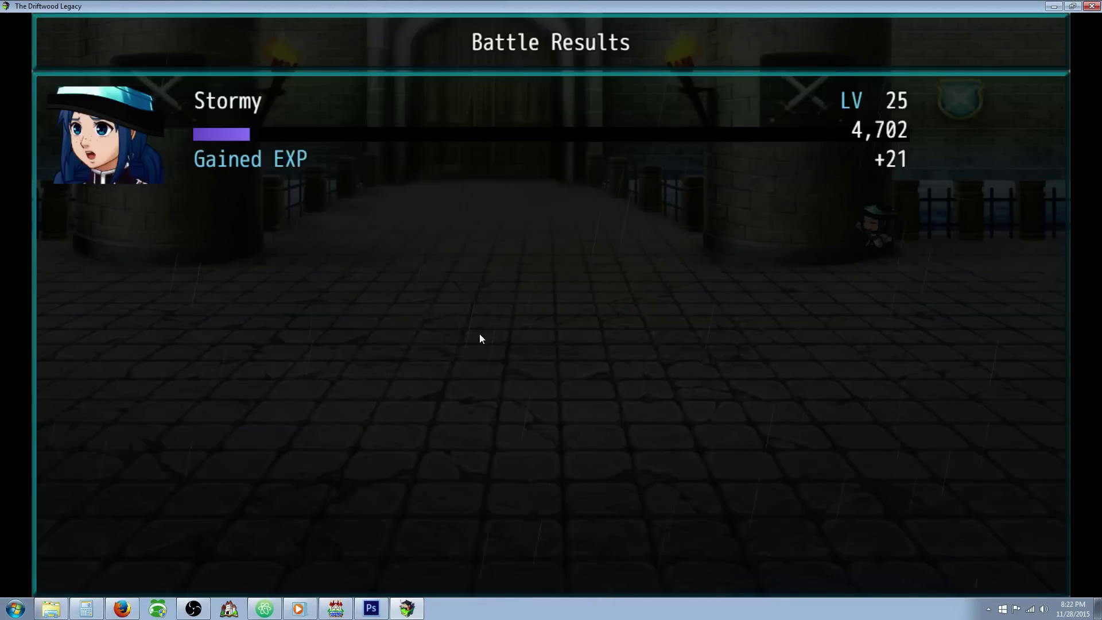
# - Dismiss the battle results and use Forecast: Sunny Sky from the Elementalism abilities
pyautogui.press('Return')
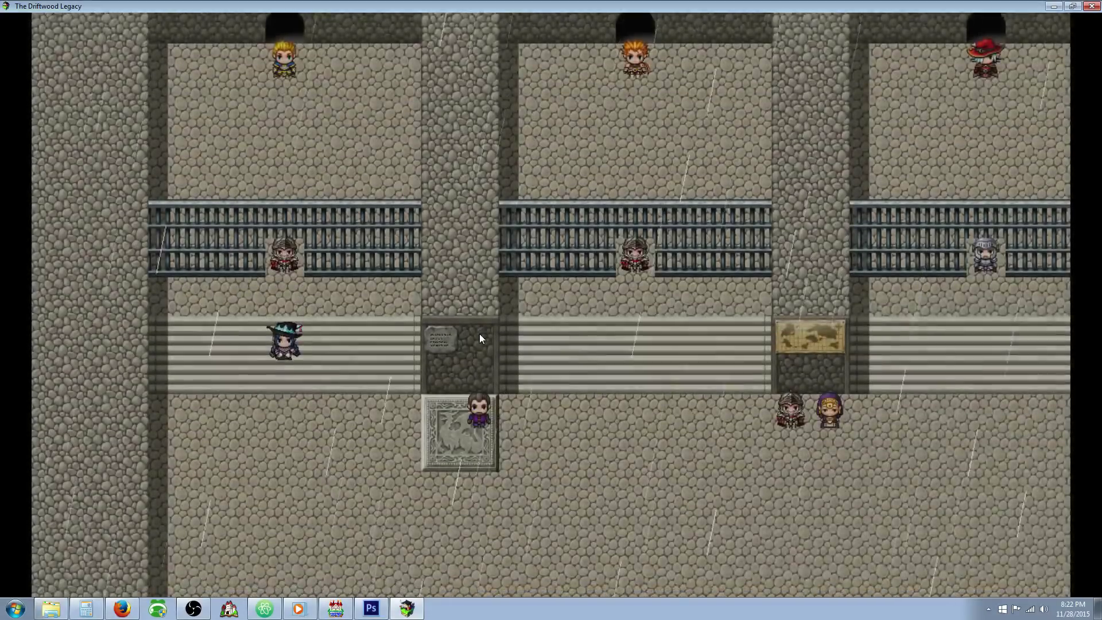
pyautogui.press('Escape')
pyautogui.press('Return')
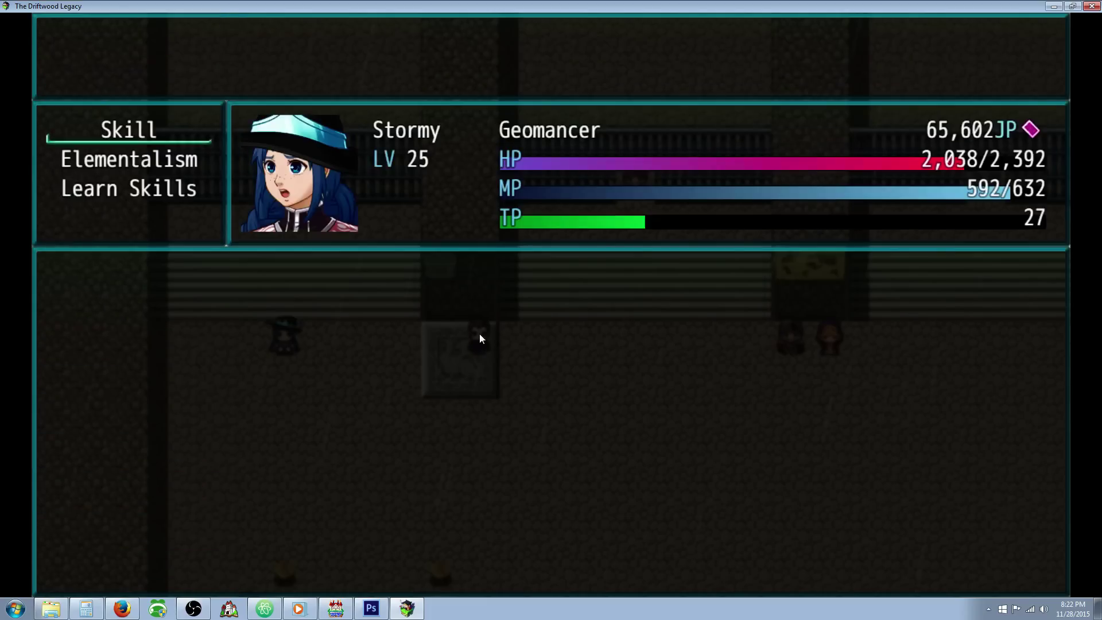
pyautogui.press('Down')
pyautogui.press('Return')
pyautogui.press('Down')
pyautogui.press('Down')
pyautogui.press('Right')
pyautogui.press('Down')
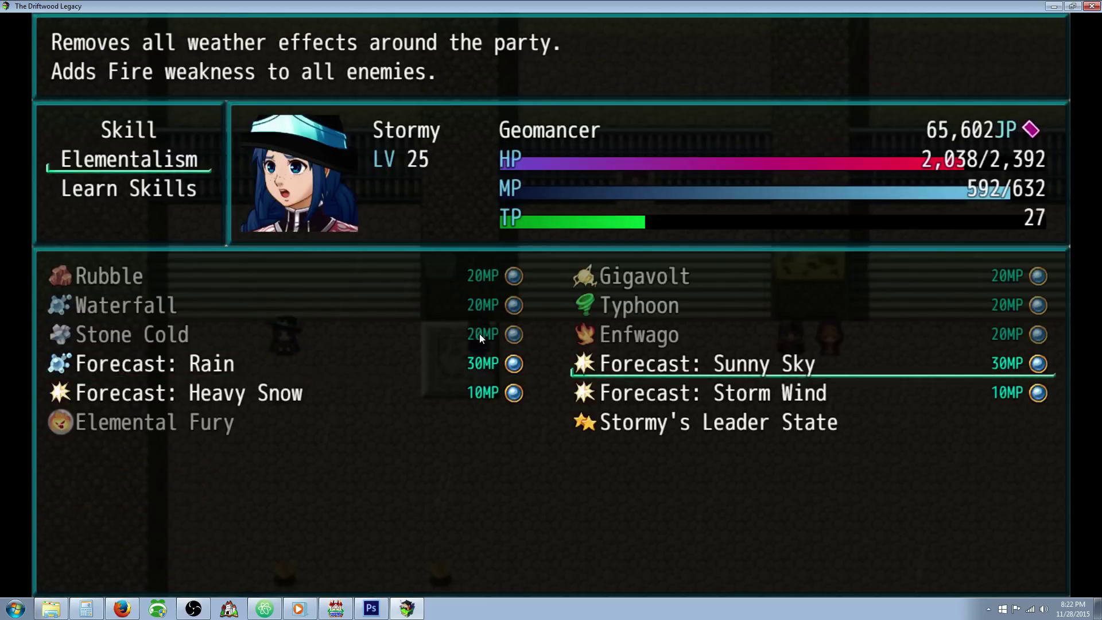
pyautogui.press('Return')
# - Walk around the courtyard, then use Forecast: Heavy Snow to make it snow
pyautogui.press('Down')
pyautogui.press('Right')
pyautogui.press('Left')
pyautogui.press('Up')
pyautogui.press('Right')
pyautogui.press('Escape')
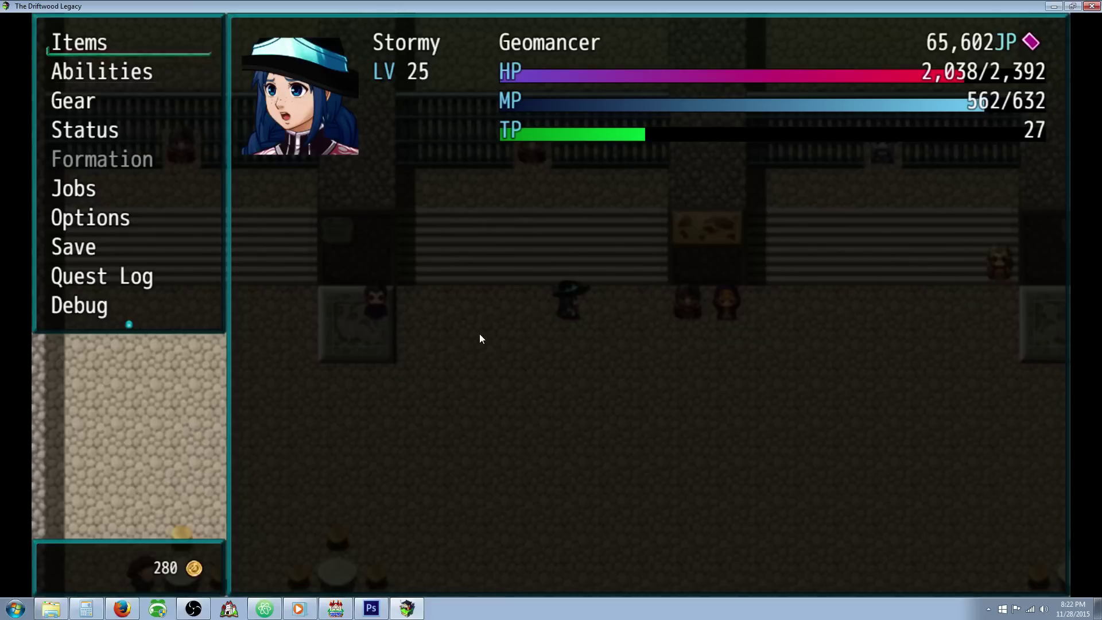
pyautogui.press('Return')
pyautogui.press('Up')
pyautogui.press('Down')
pyautogui.press('Return')
pyautogui.press('Right')
pyautogui.press('Return')
# - Walk up the stairs to the tier two arena guard and browse its opponent list
pyautogui.press('Left')
pyautogui.press('Right')
pyautogui.press('Left')
pyautogui.press('Right')
pyautogui.press('Up')
pyautogui.press('Return')
pyautogui.press('Up')
pyautogui.press('Up')
pyautogui.press('Up')
pyautogui.press('Up')
pyautogui.press('Down')
pyautogui.press('Up')
pyautogui.press('Up')
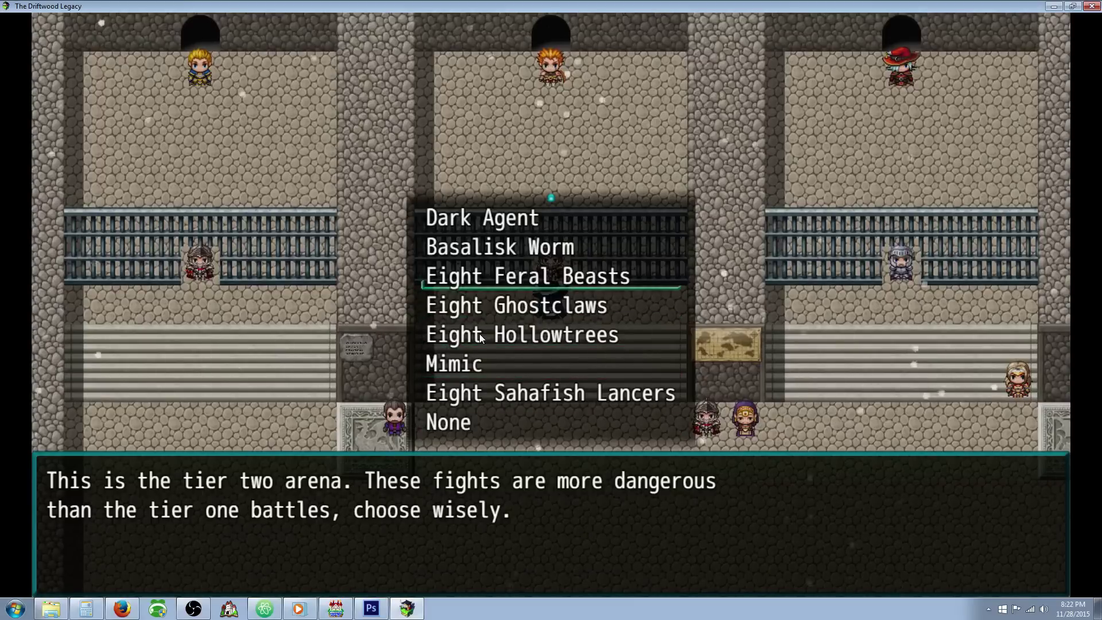
# - Start the Eight Feral Beasts fight and cast Elemental Fury on all enemies
pyautogui.press('Return')
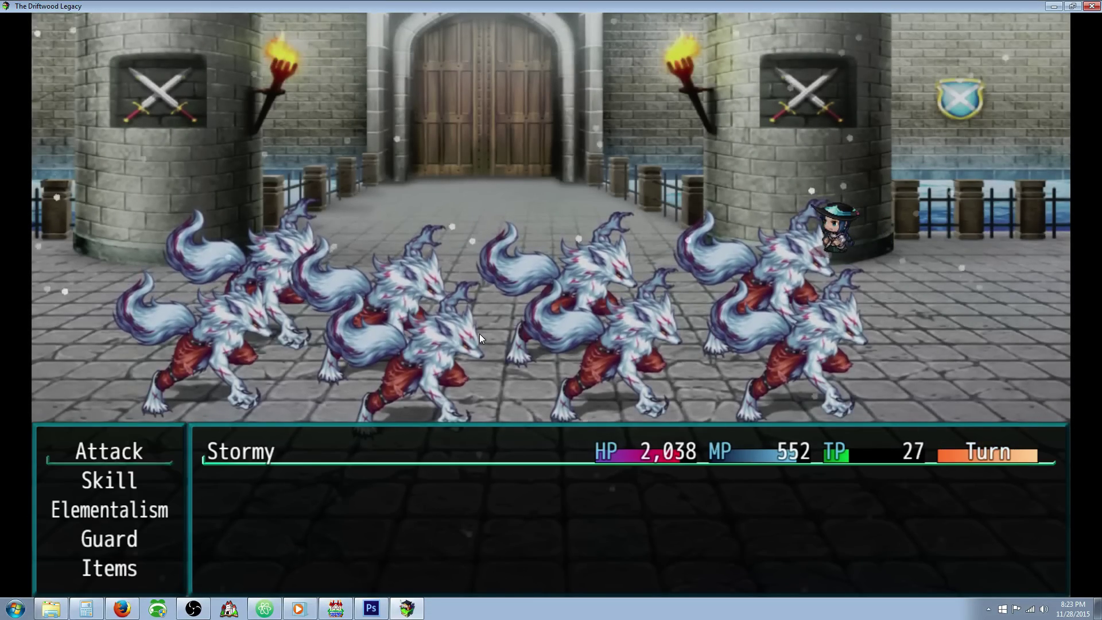
pyautogui.press('Down')
pyautogui.press('Down')
pyautogui.press('Return')
pyautogui.press('Return')
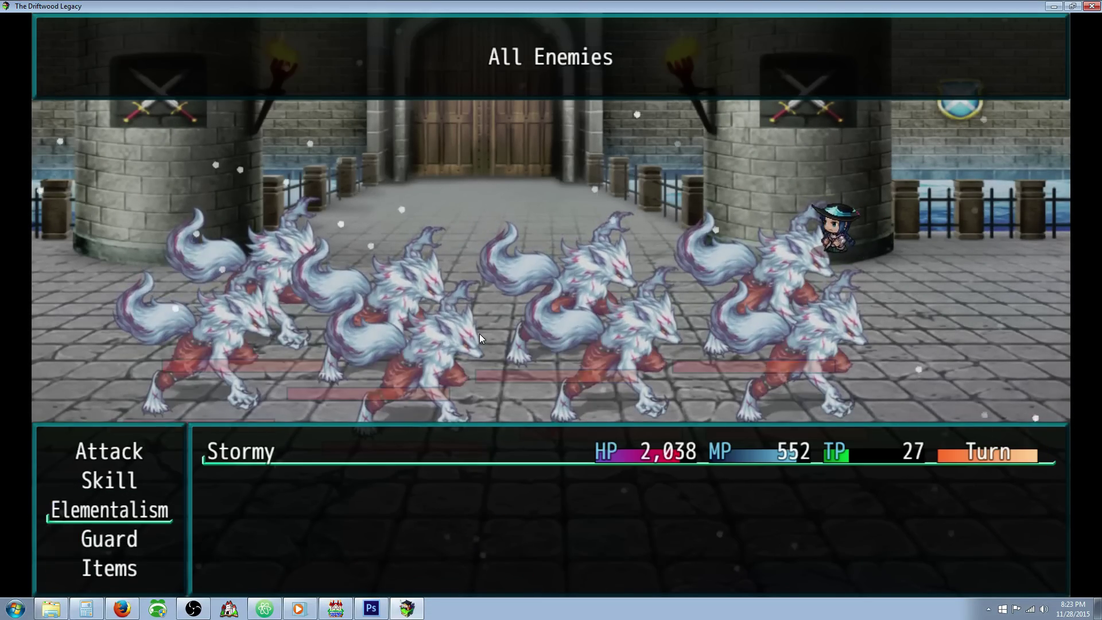
pyautogui.press('Return')
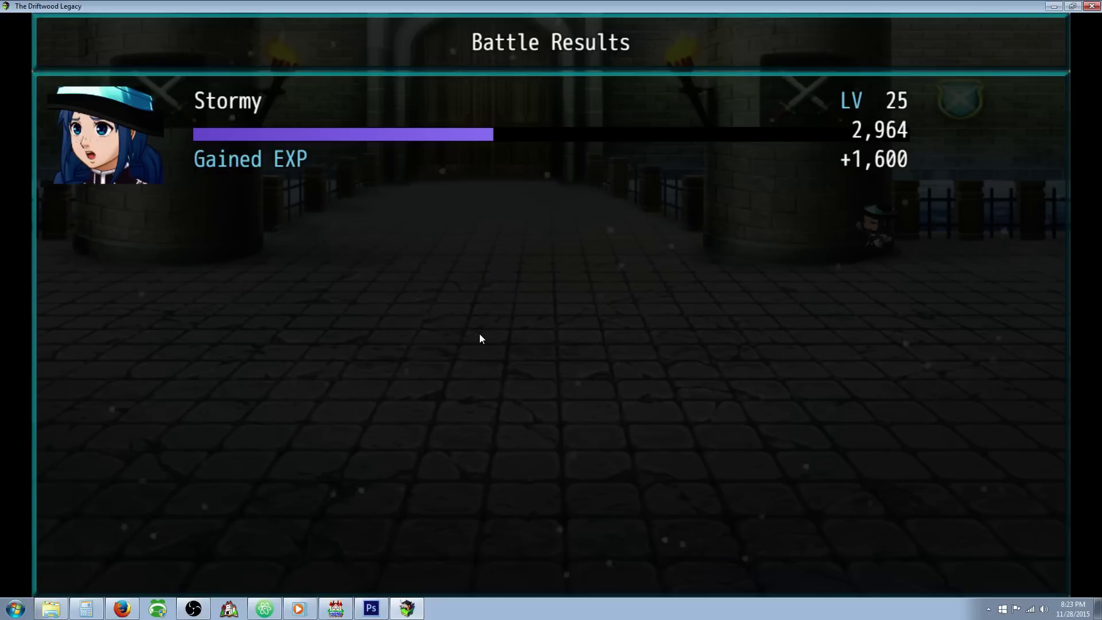
# - Collect the 800 gold and four Feral Hides, then walk down the courtyard
pyautogui.press('Return')
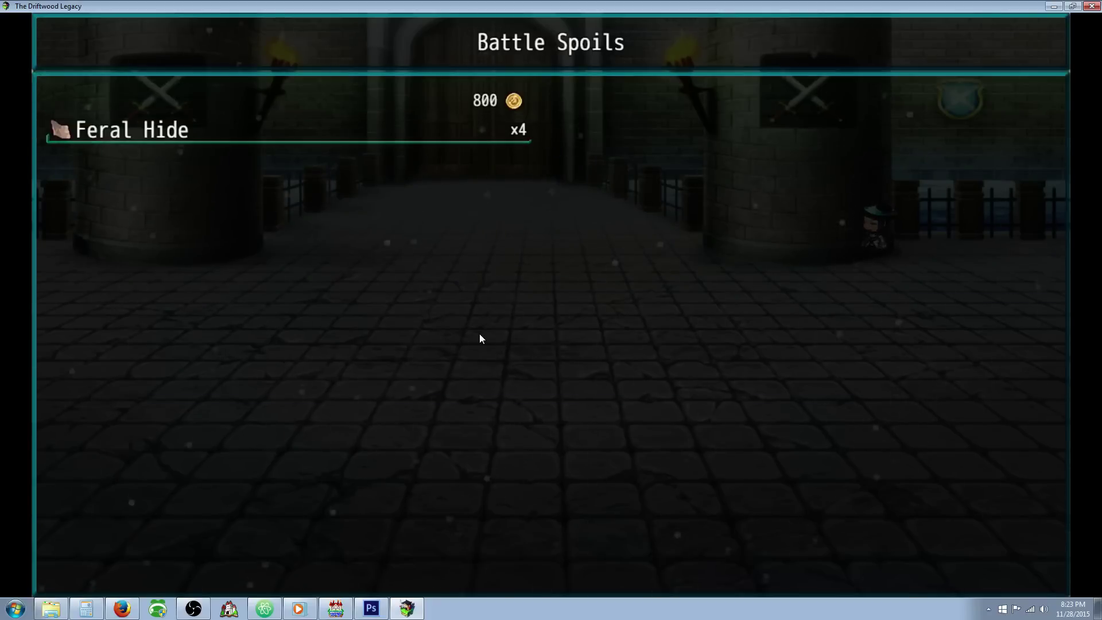
pyautogui.press('Return')
pyautogui.press('Down')
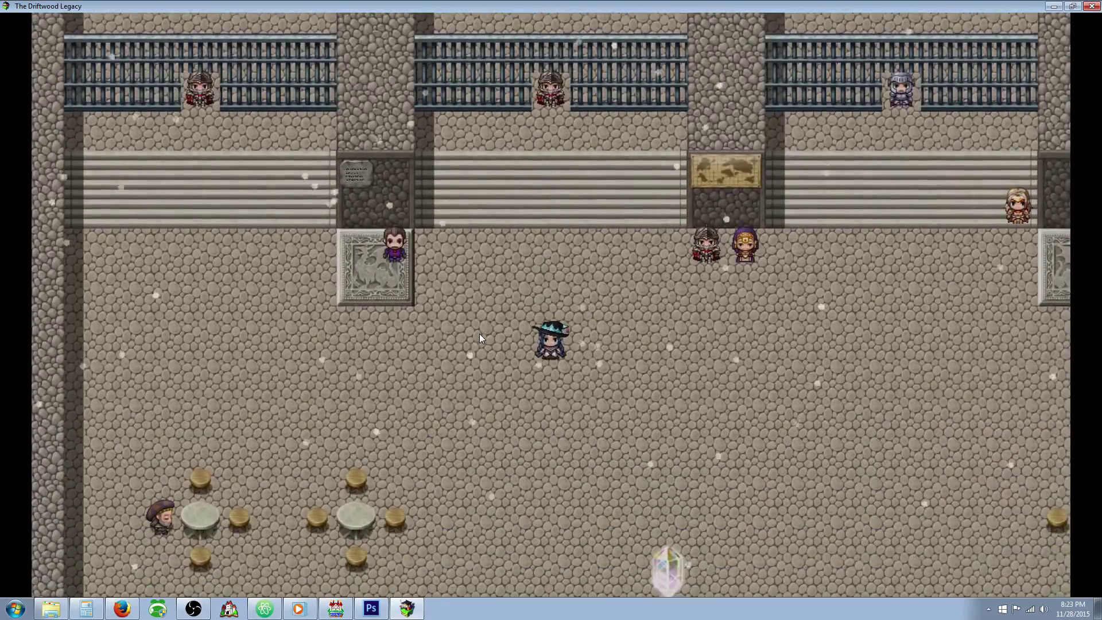
pyautogui.press('Down')
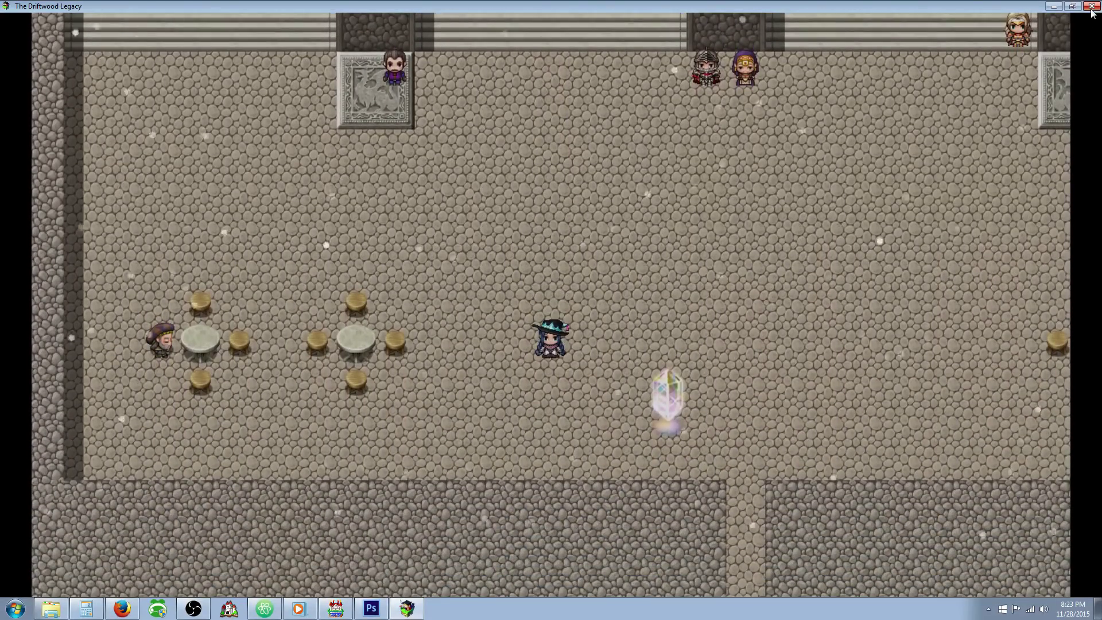
# - Review the Geomancer's Max HP, M.Attack, M.Defense and Agility curves, then its Preserve TP and Elementalism traits
pyautogui.click(1092, 7)
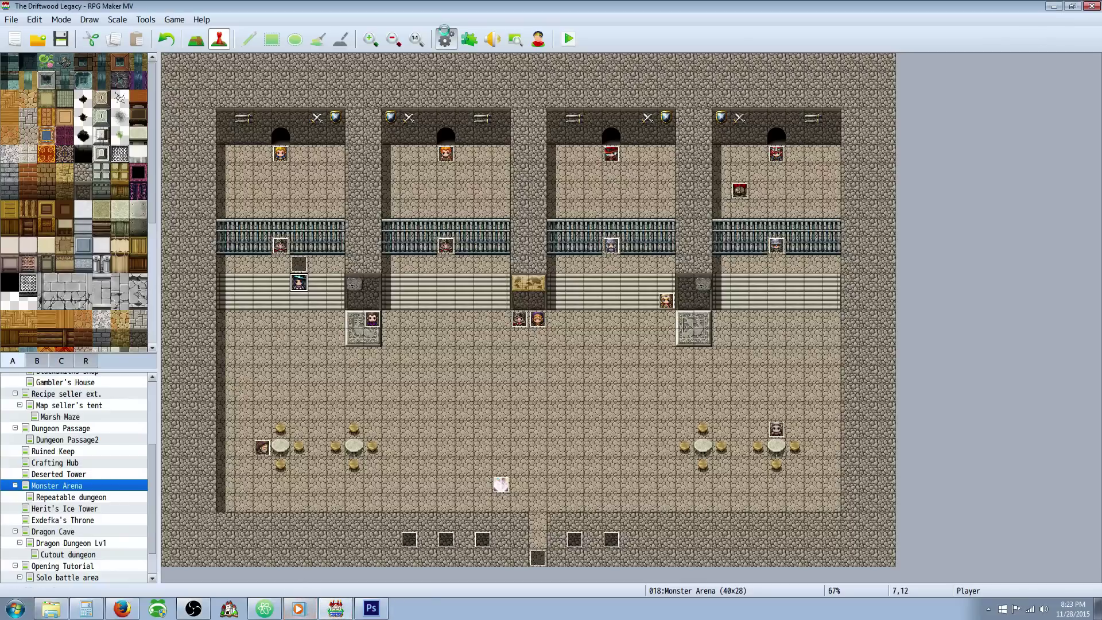
pyautogui.click(464, 38)
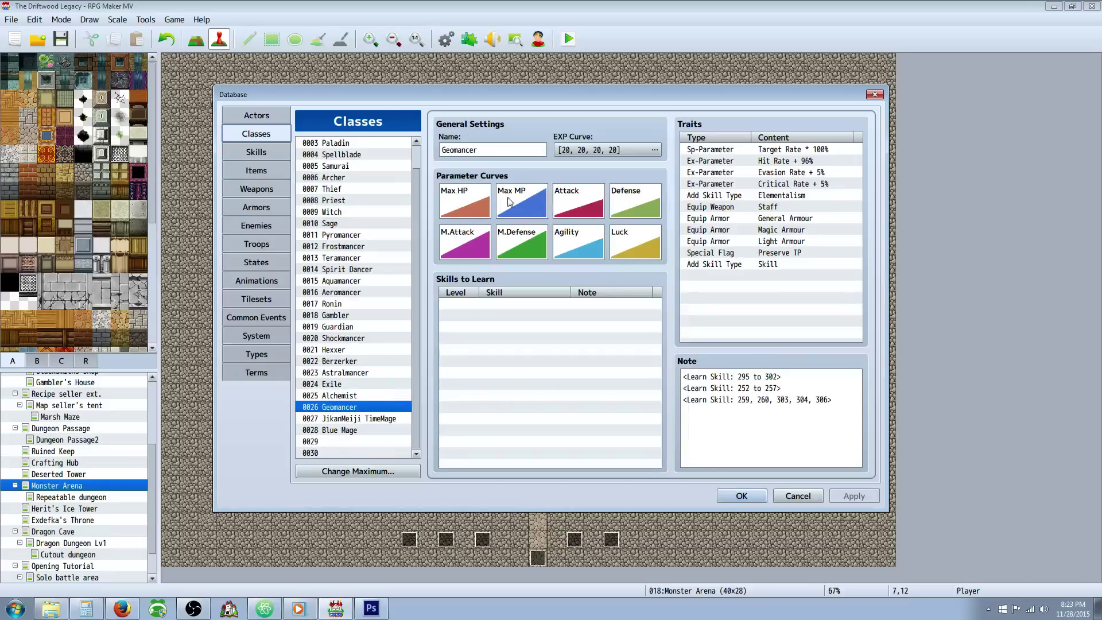
pyautogui.doubleClick(471, 198)
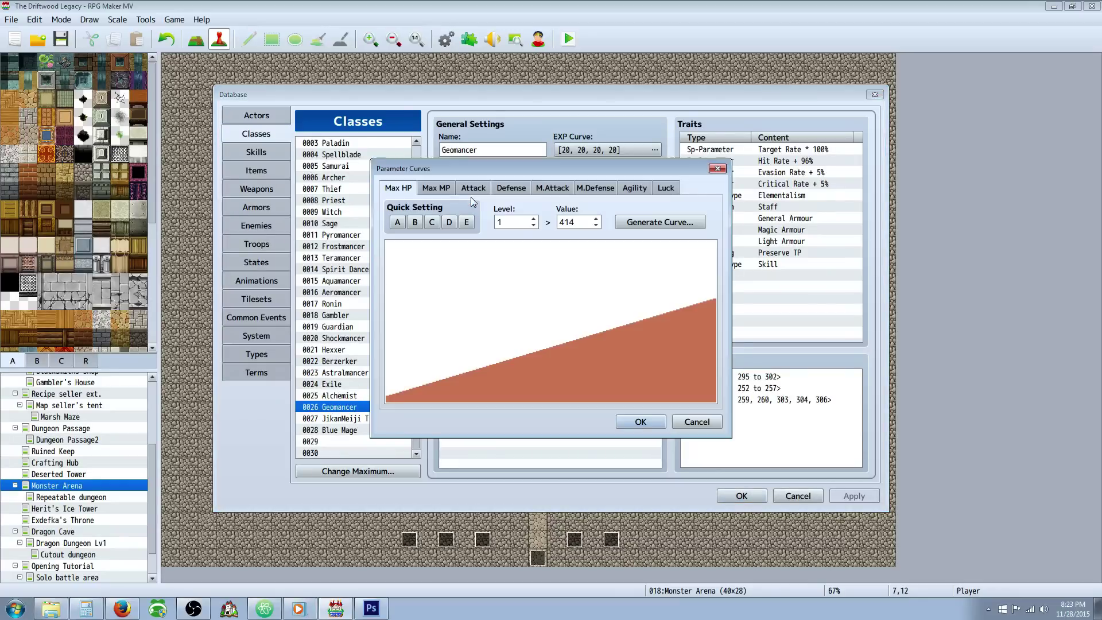
pyautogui.click(640, 424)
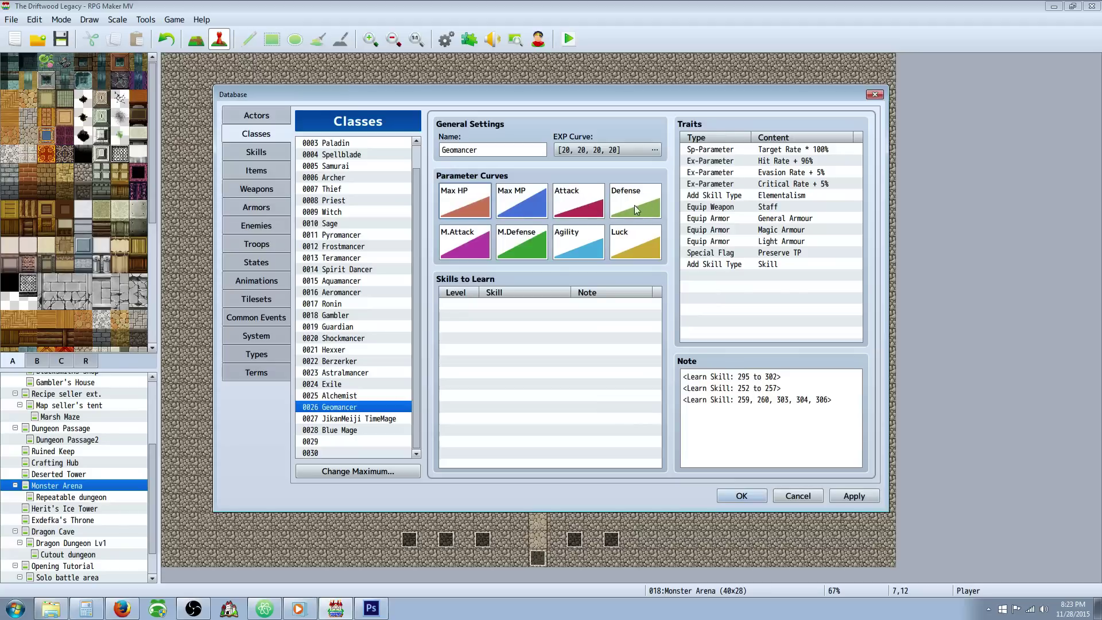
pyautogui.doubleClick(464, 240)
pyautogui.click(643, 428)
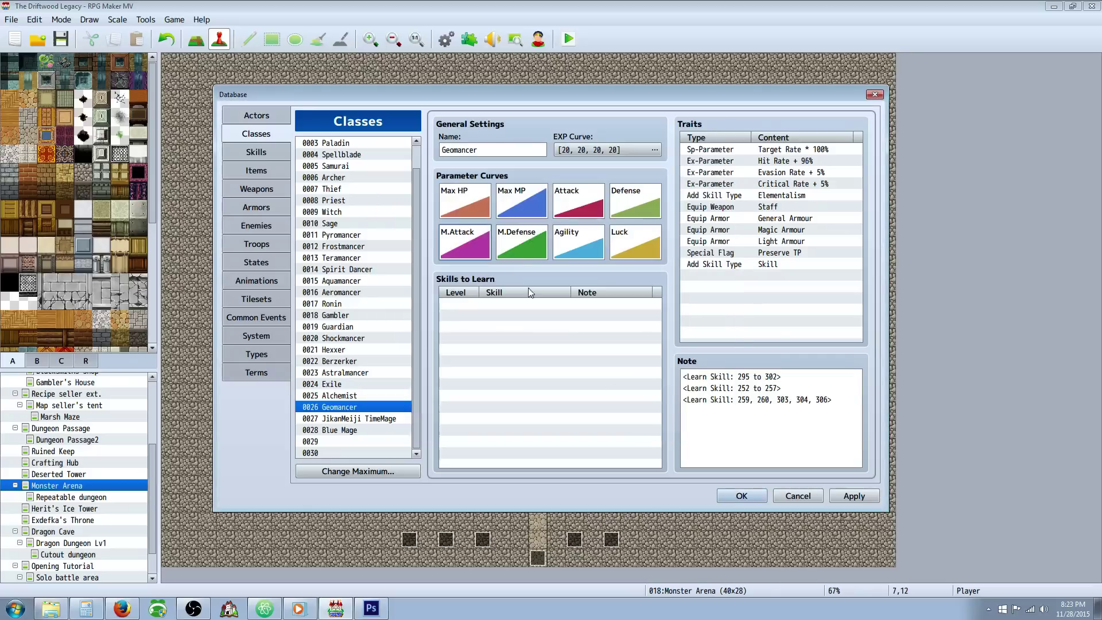
pyautogui.doubleClick(531, 249)
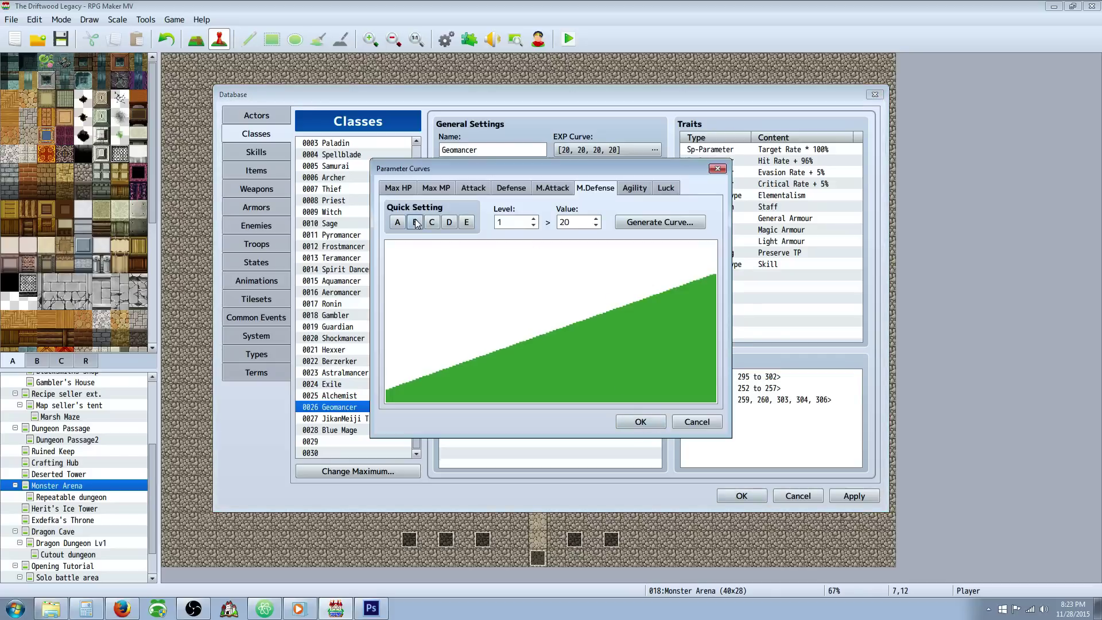
pyautogui.click(629, 424)
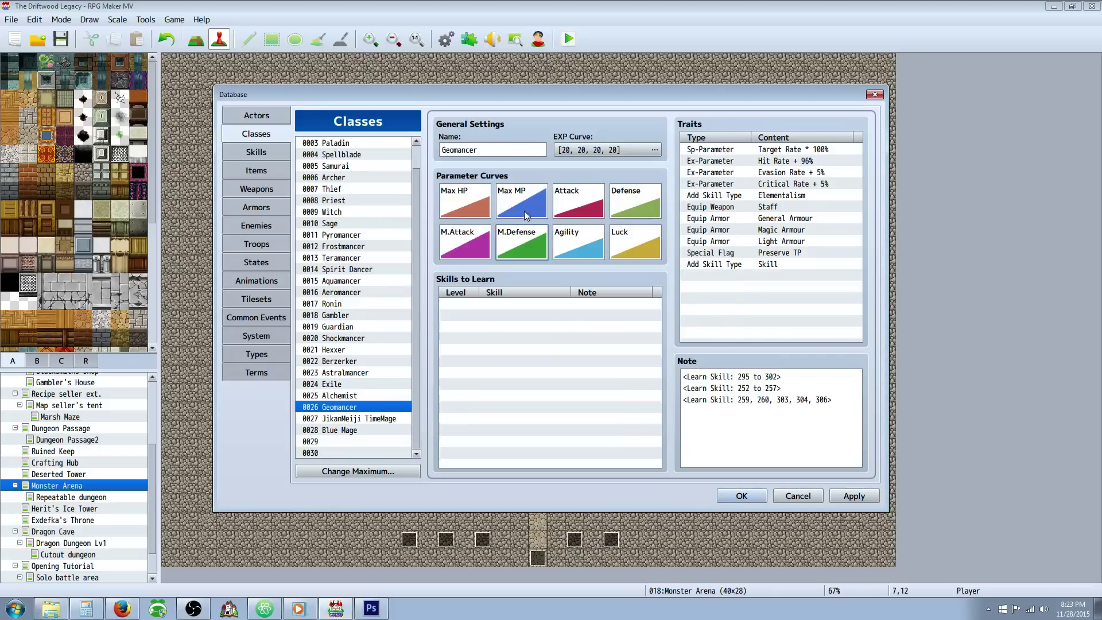
pyautogui.doubleClick(572, 245)
pyautogui.click(630, 421)
pyautogui.click(773, 255)
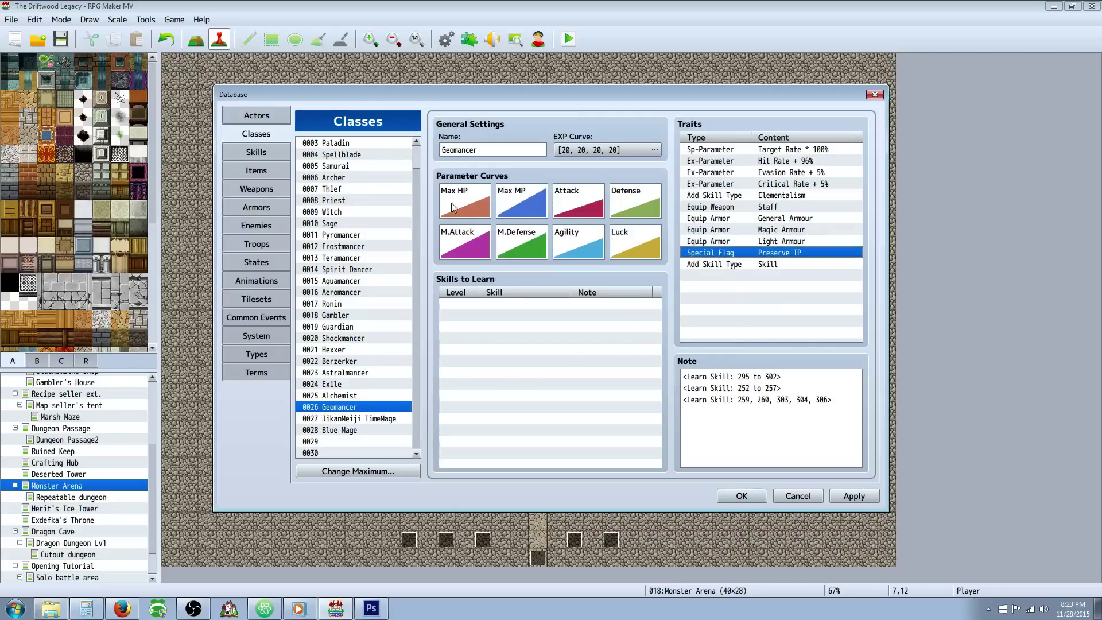
pyautogui.click(771, 197)
pyautogui.click(262, 317)
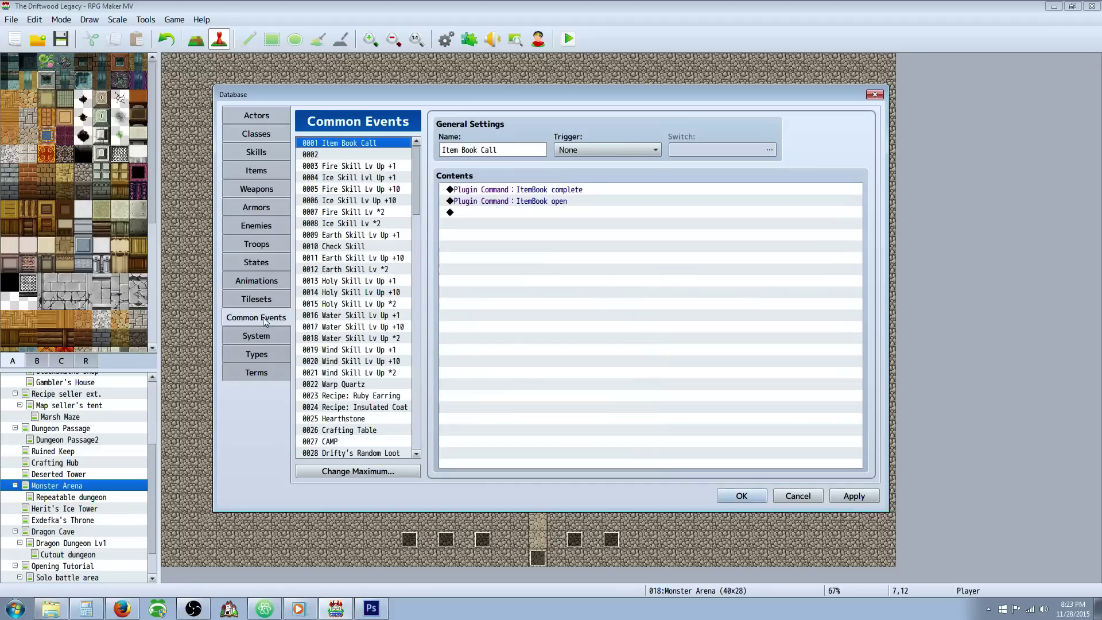
pyautogui.click(261, 338)
pyautogui.click(256, 353)
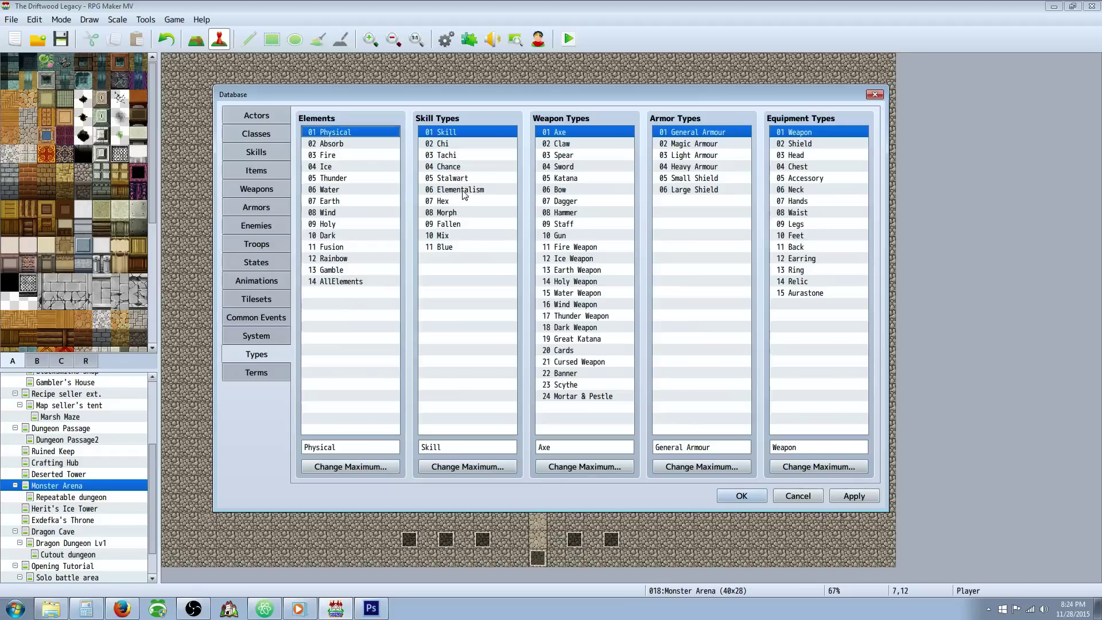
pyautogui.click(341, 283)
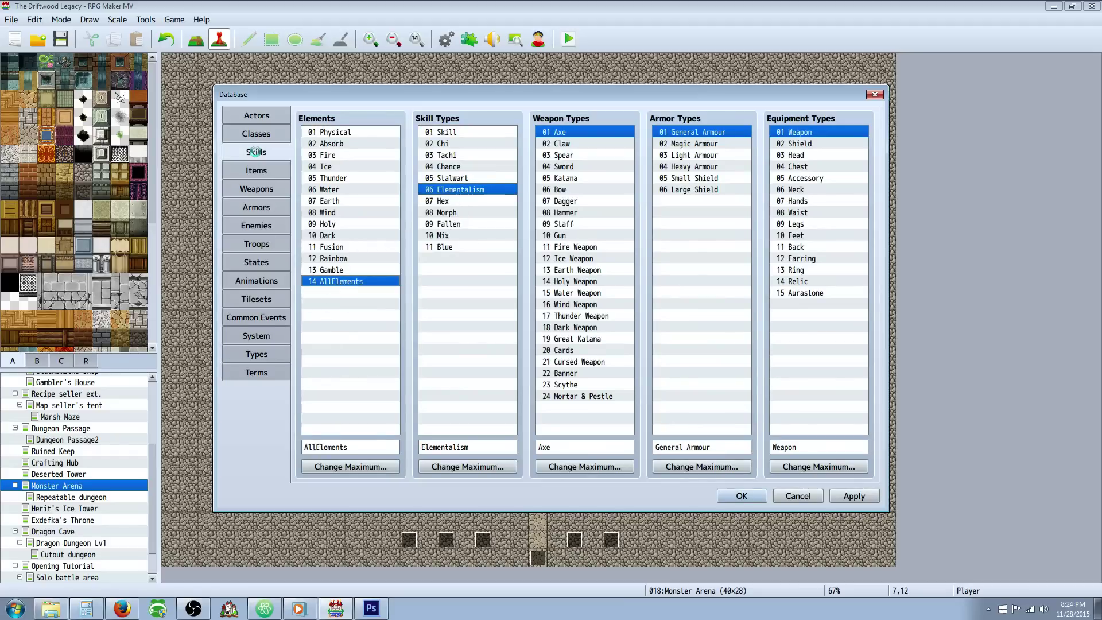
pyautogui.click(256, 152)
pyautogui.scroll(-15, 415, 398)
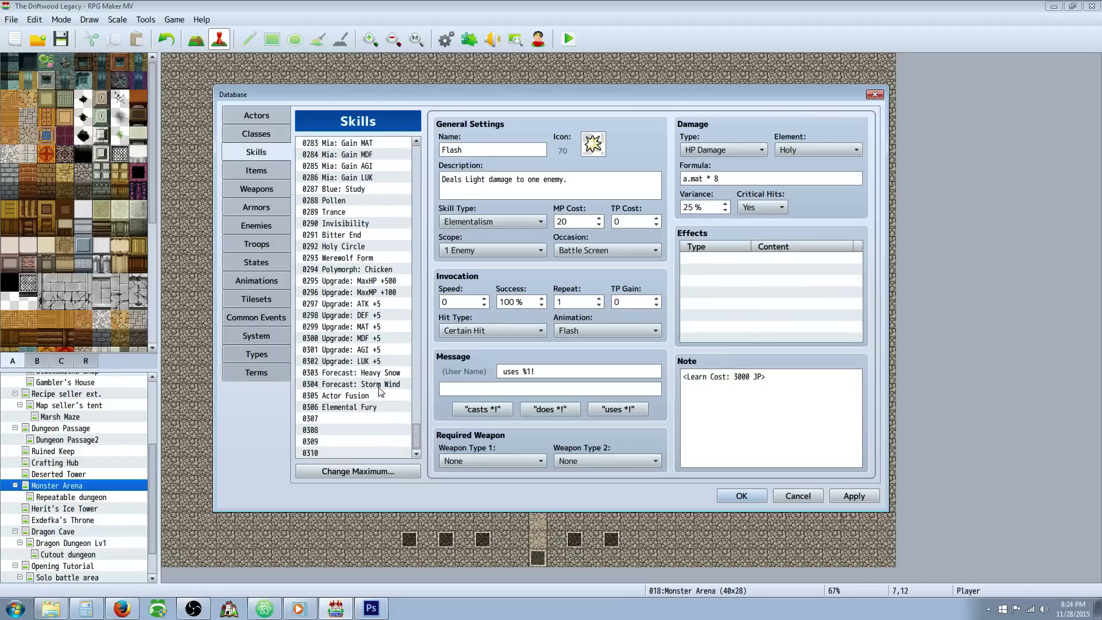
pyautogui.click(362, 408)
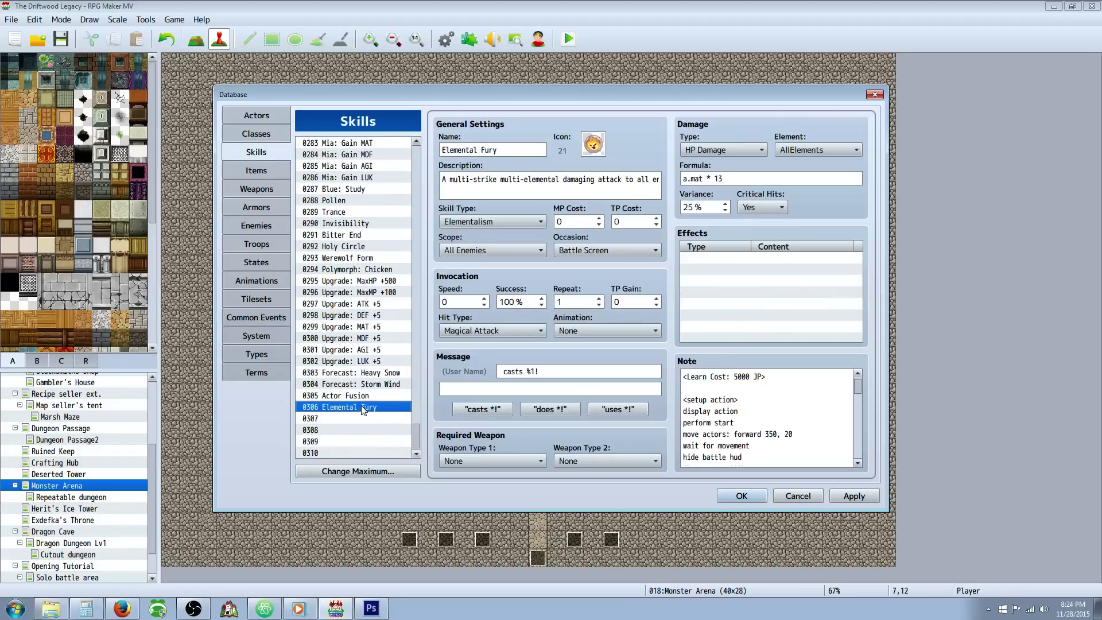
pyautogui.click(263, 138)
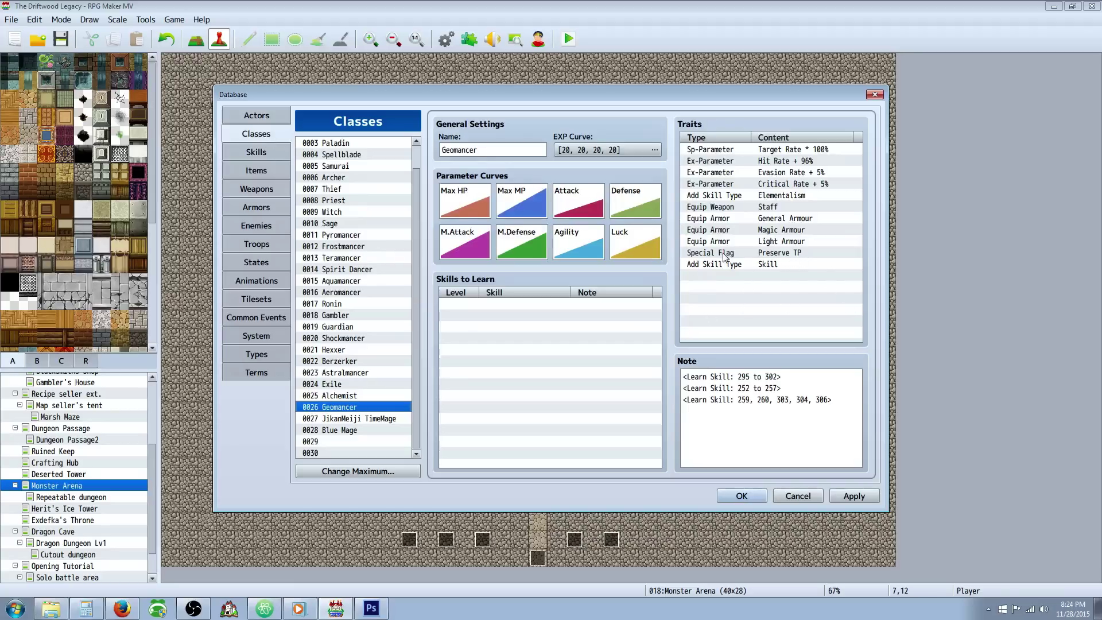
pyautogui.click(779, 392)
pyautogui.hotkey('ctrl', 'a')
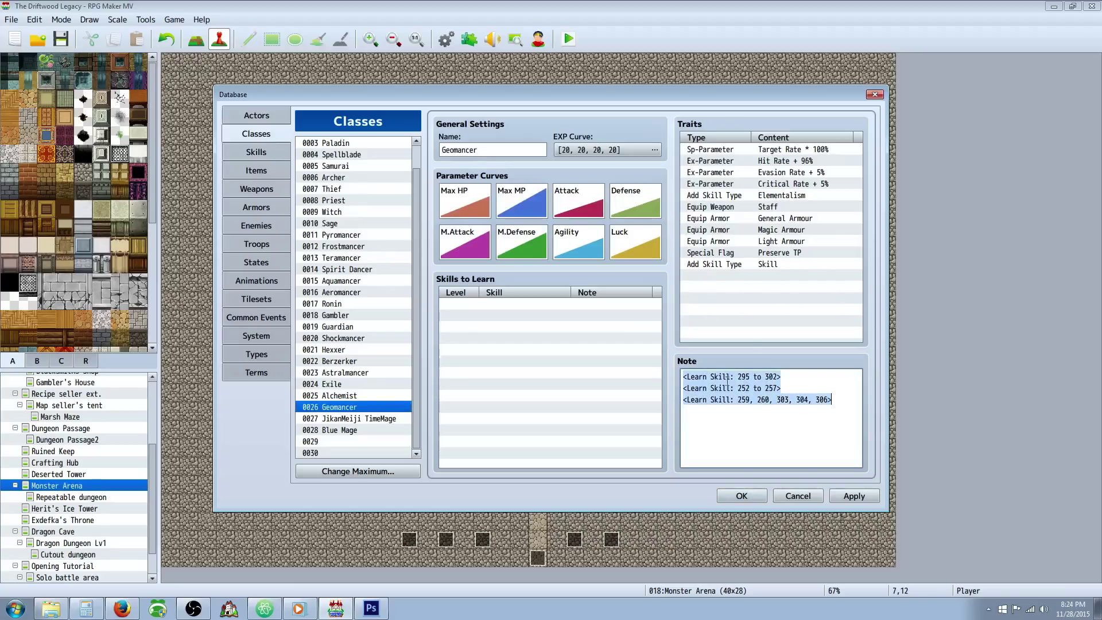
pyautogui.click(553, 308)
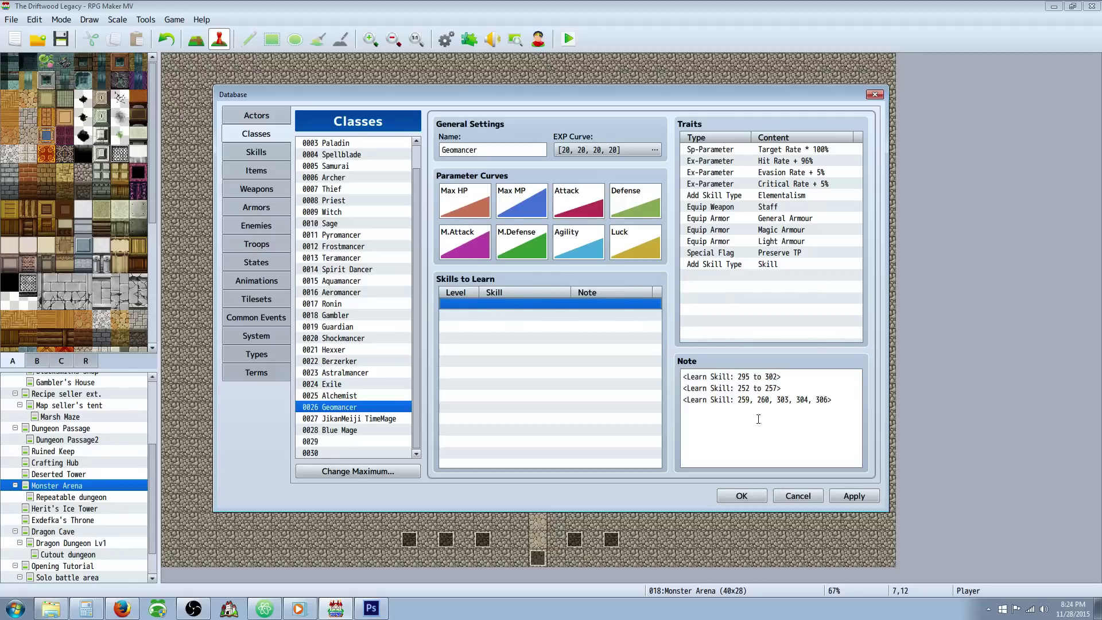
# - Check the Geomancer traits (Add Skill Type, Equip Weapon Staff, Critical +5%, Hit +96%) and apply the edits
pyautogui.click(751, 266)
pyautogui.moveTo(750, 264); pyautogui.dragTo(768, 206)
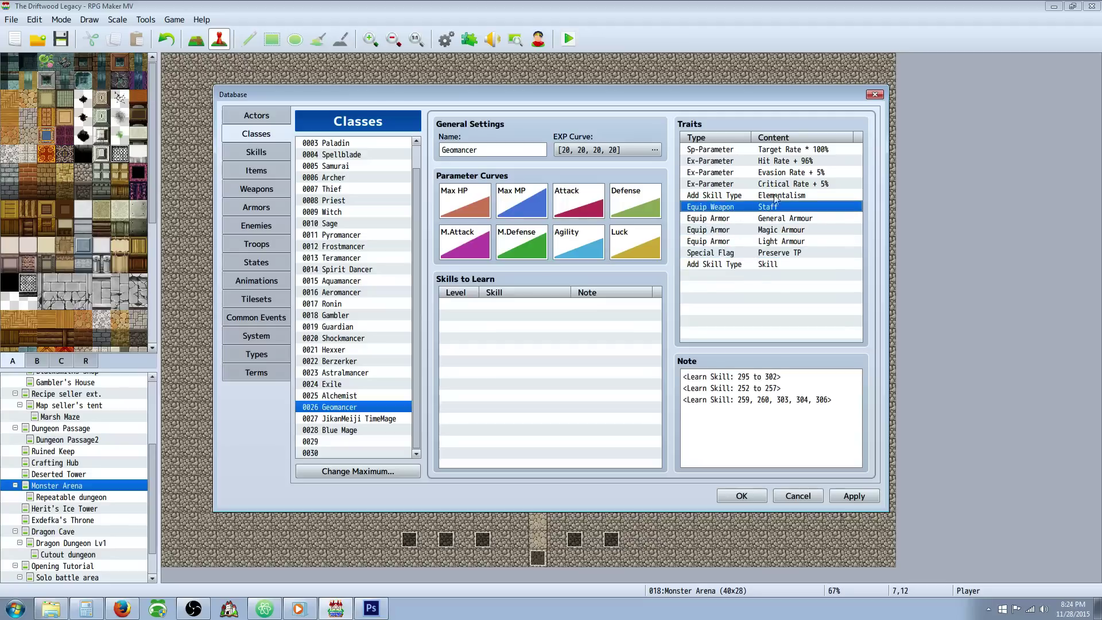
pyautogui.click(780, 185)
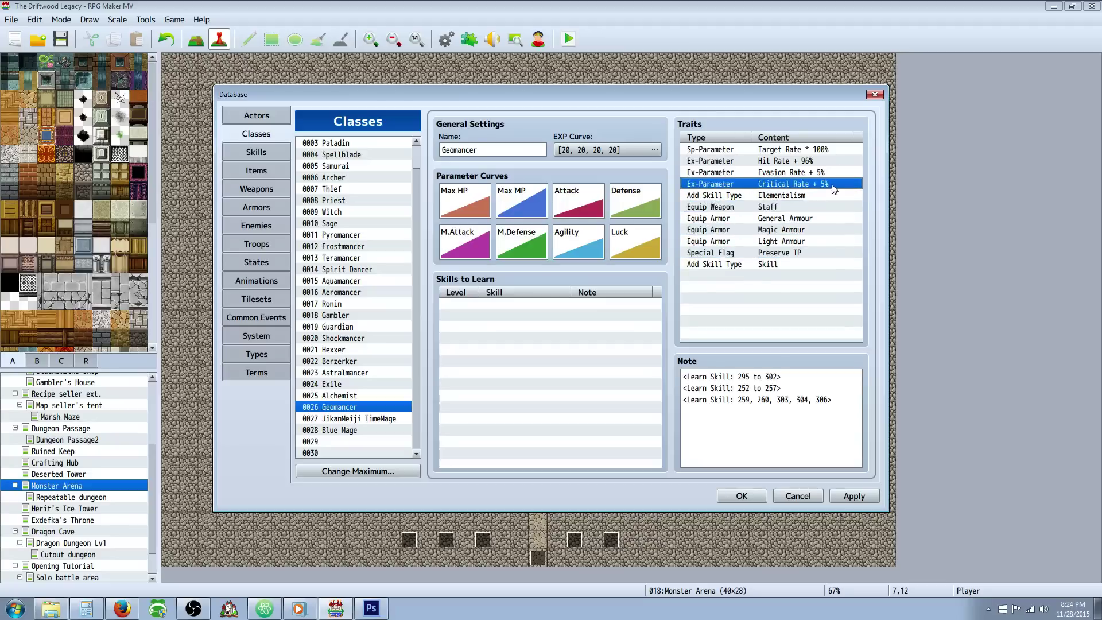
pyautogui.click(786, 162)
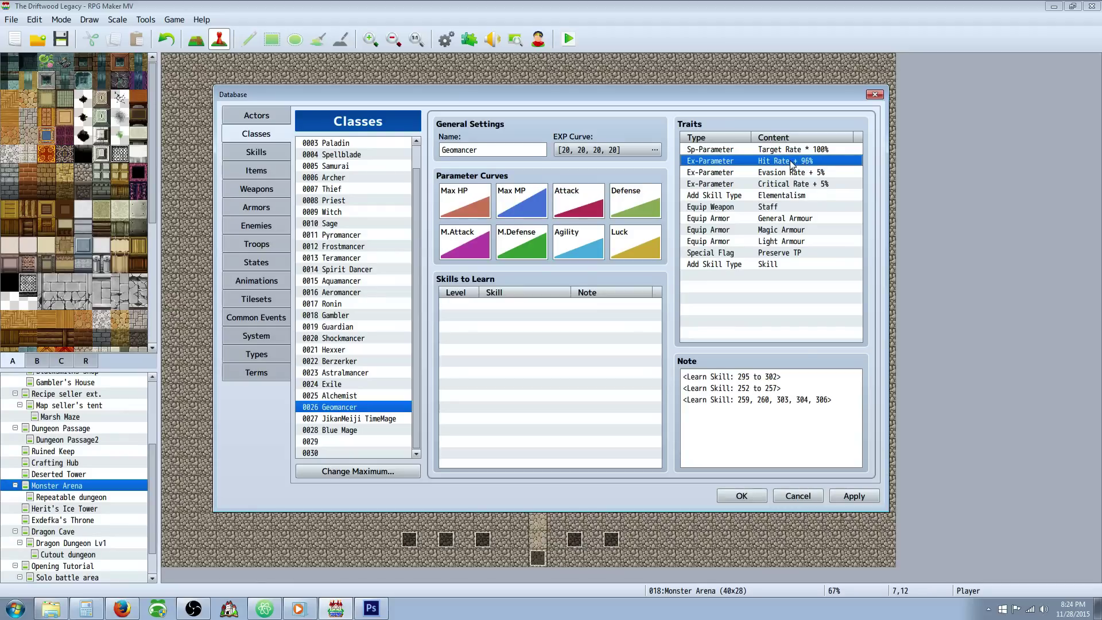
pyautogui.click(750, 264)
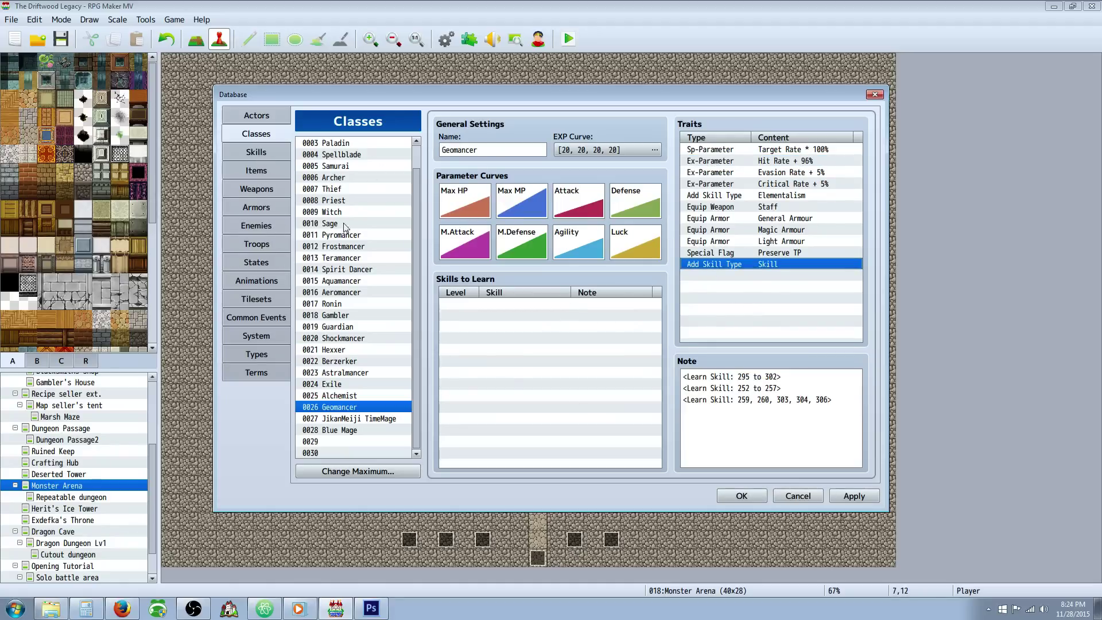
pyautogui.click(854, 496)
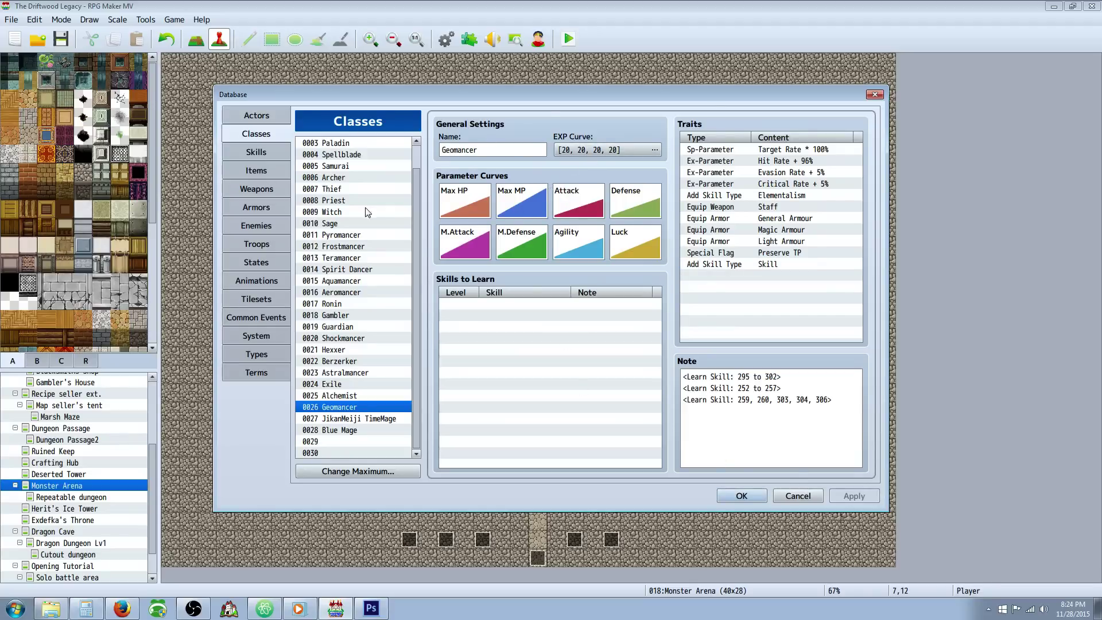
pyautogui.click(256, 152)
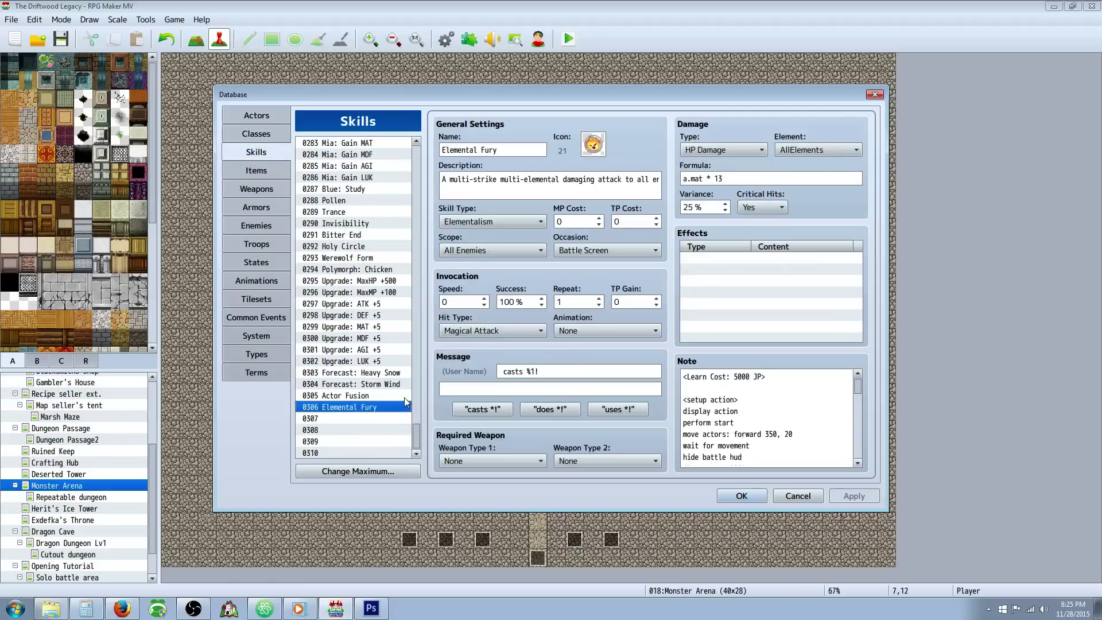
pyautogui.hotkey('shift', 'Down')
pyautogui.hotkey('shift', 'Down')
pyautogui.hotkey('shift', 'Down')
pyautogui.hotkey('shift', 'Down')
pyautogui.hotkey('shift', 'Down')
pyautogui.hotkey('shift', 'Down')
pyautogui.hotkey('shift', 'Down')
pyautogui.hotkey('shift', 'Down')
pyautogui.hotkey('shift', 'Down')
pyautogui.hotkey('shift', 'Down')
pyautogui.hotkey('shift', 'Down')
pyautogui.hotkey('shift', 'Down')
pyautogui.hotkey('shift', 'Down')
pyautogui.hotkey('shift', 'Down')
pyautogui.hotkey('shift', 'Down')
pyautogui.hotkey('shift', 'Down')
pyautogui.hotkey('shift', 'Down')
pyautogui.hotkey('shift', 'Down')
pyautogui.hotkey('shift', 'Down')
pyautogui.hotkey('shift', 'Down')
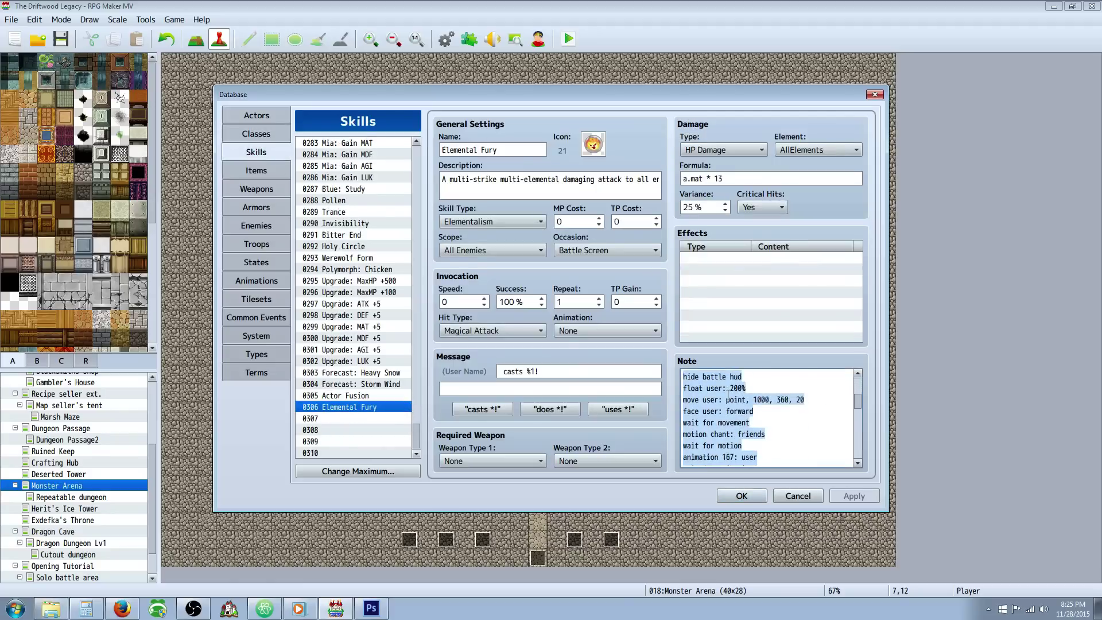
pyautogui.hotkey('shift', 'Down')
pyautogui.hotkey('shift', 'Down')
pyautogui.hotkey('shift', 'Down')
pyautogui.hotkey('shift', 'Down')
pyautogui.hotkey('shift', 'Down')
pyautogui.hotkey('shift', 'Down')
pyautogui.hotkey('shift', 'Down')
pyautogui.hotkey('shift', 'Down')
pyautogui.hotkey('shift', 'Down')
pyautogui.hotkey('shift', 'Down')
pyautogui.hotkey('shift', 'Down')
pyautogui.hotkey('shift', 'Down')
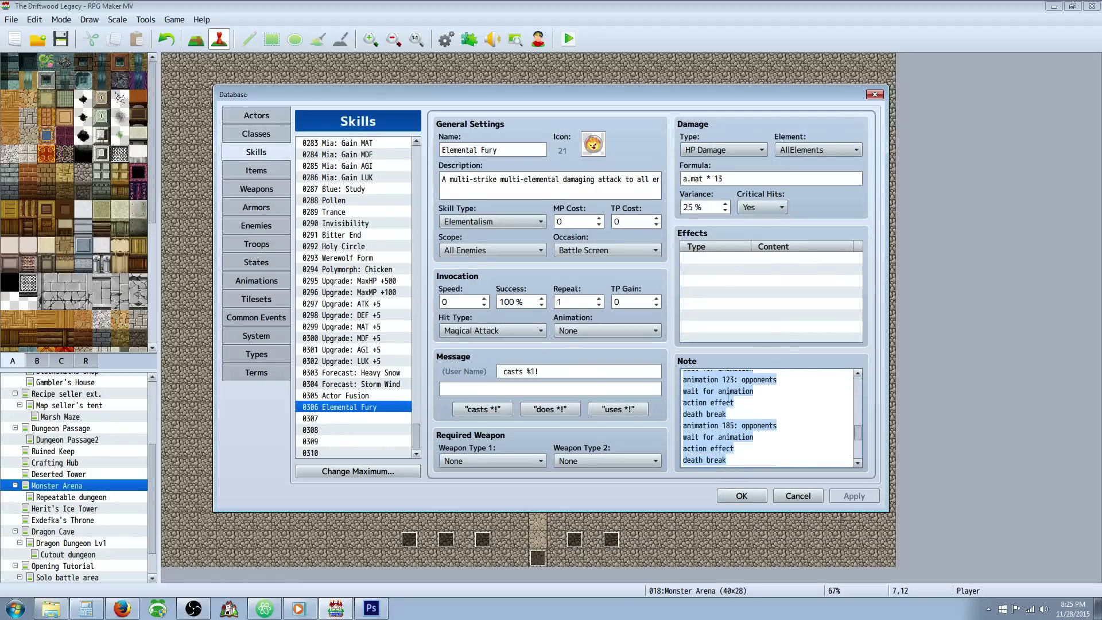
pyautogui.scroll(5, 727, 418)
pyautogui.scroll(2, 726, 418)
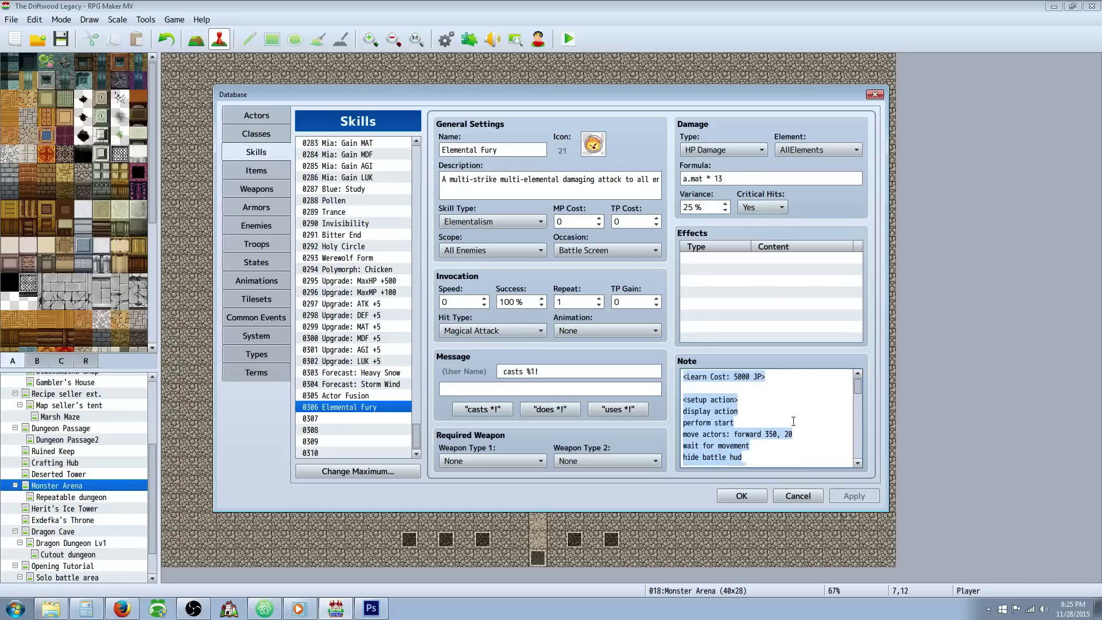
pyautogui.click(755, 403)
pyautogui.scroll(-3, 755, 406)
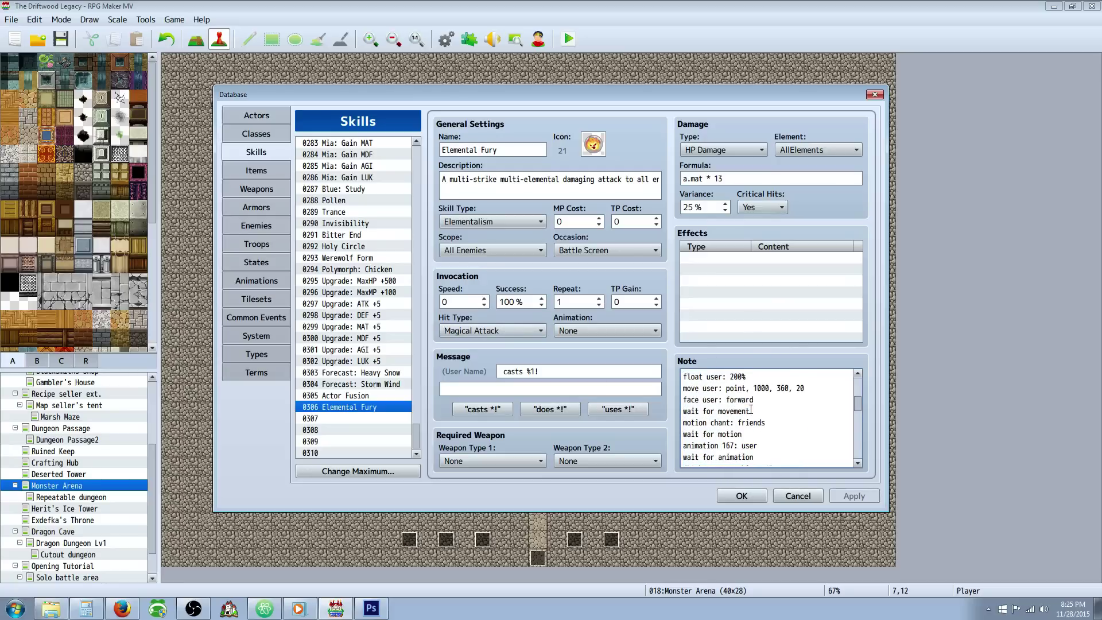
pyautogui.scroll(-1, 752, 408)
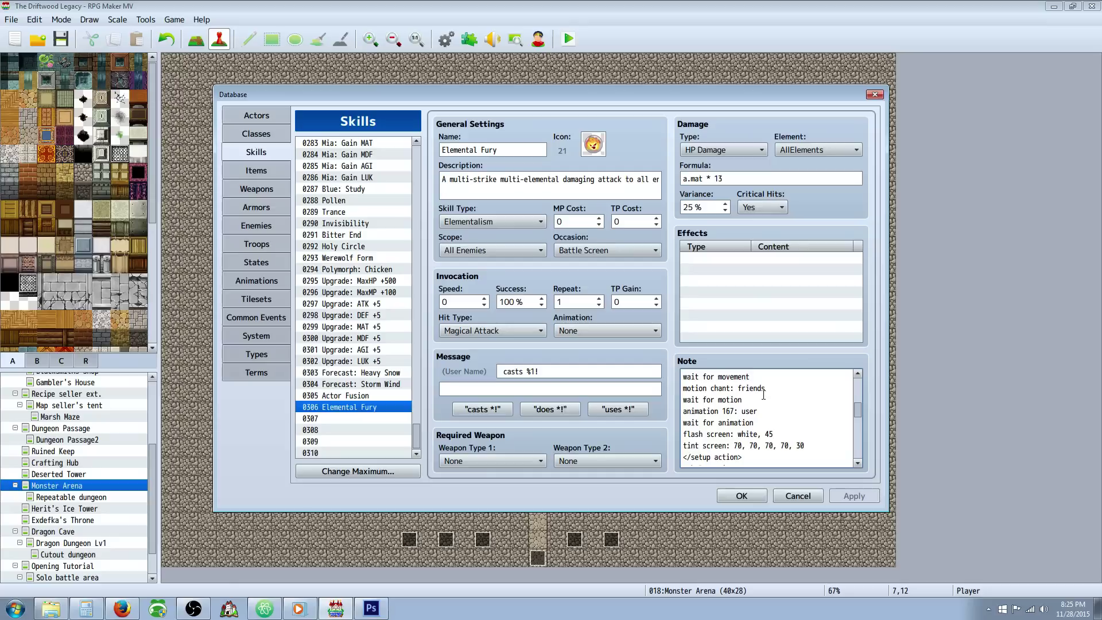
pyautogui.scroll(2, 763, 396)
pyautogui.scroll(-5, 753, 425)
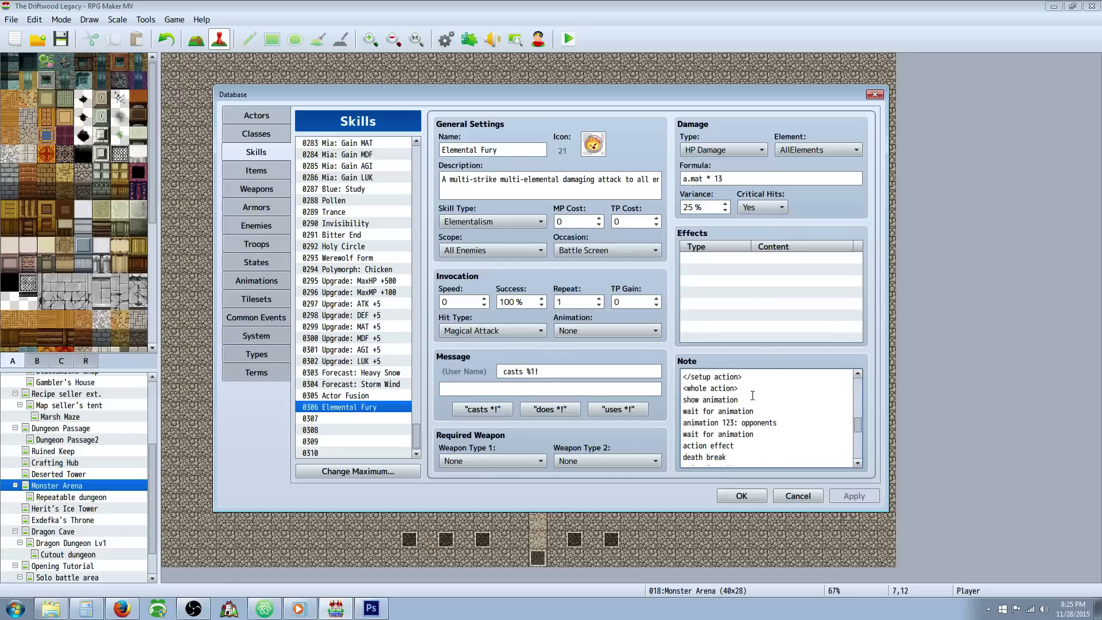
pyautogui.scroll(4, 752, 433)
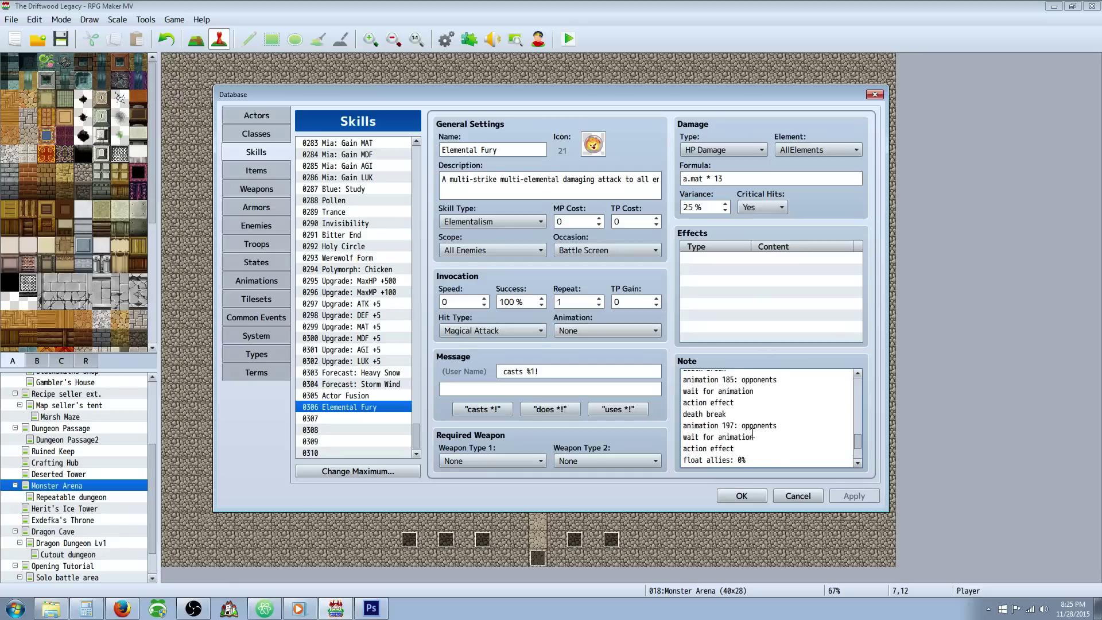
pyautogui.scroll(4, 752, 432)
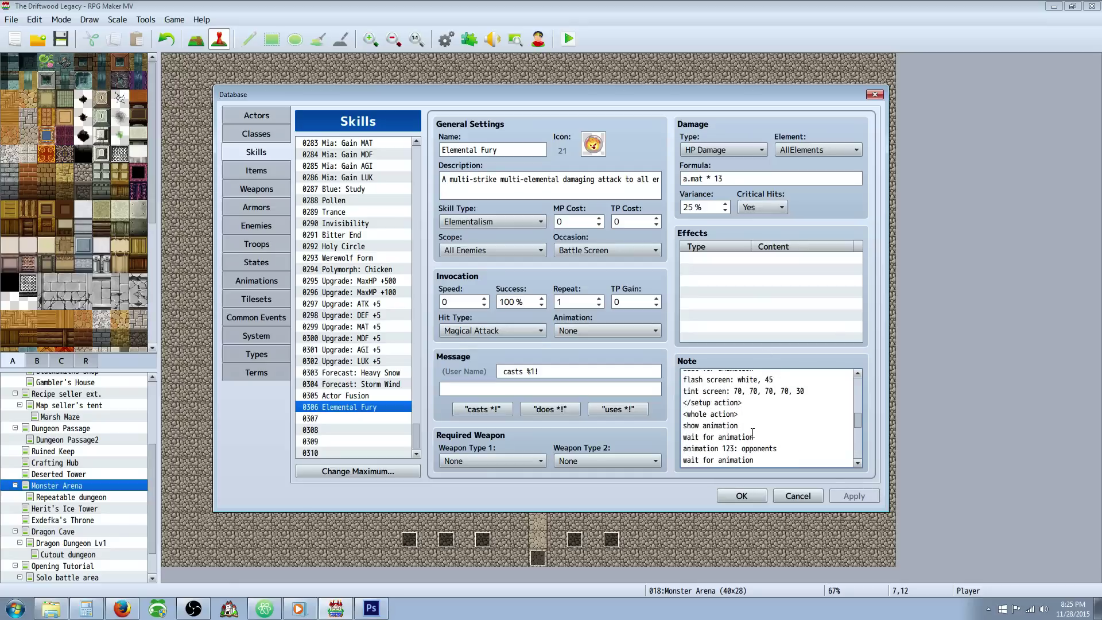
pyautogui.scroll(3, 753, 431)
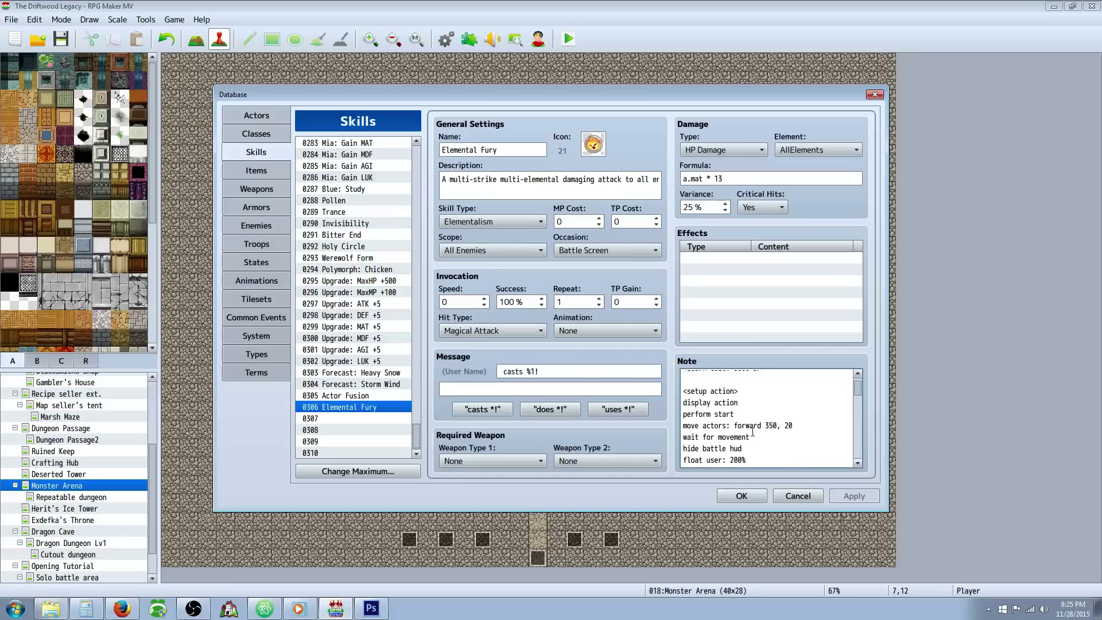
pyautogui.scroll(-1, 752, 432)
pyautogui.scroll(-6, 753, 434)
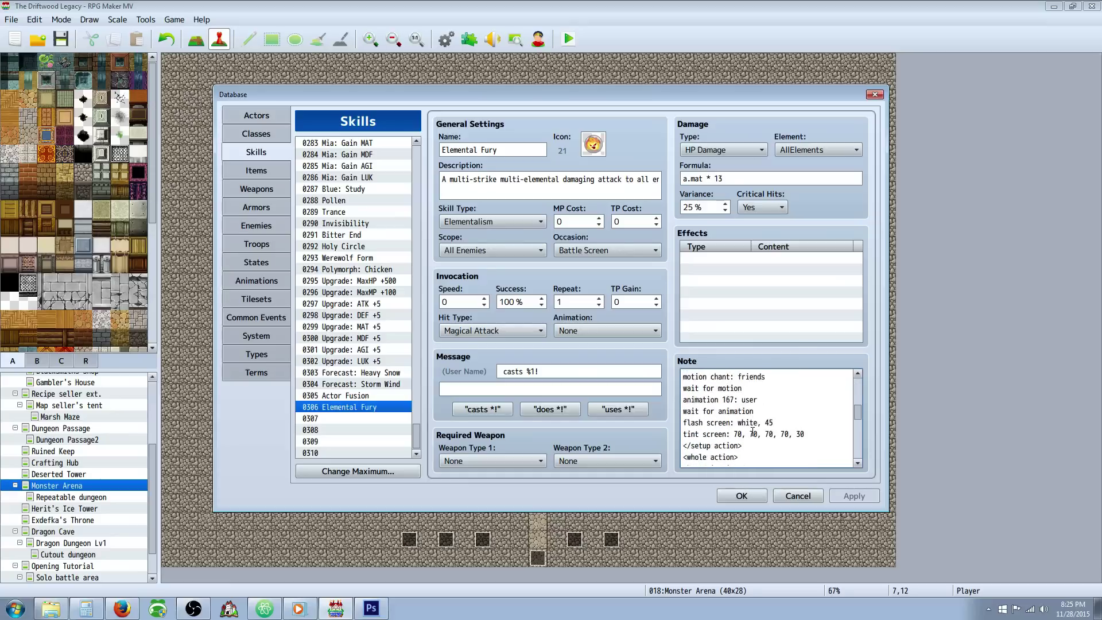
pyautogui.scroll(-6, 753, 428)
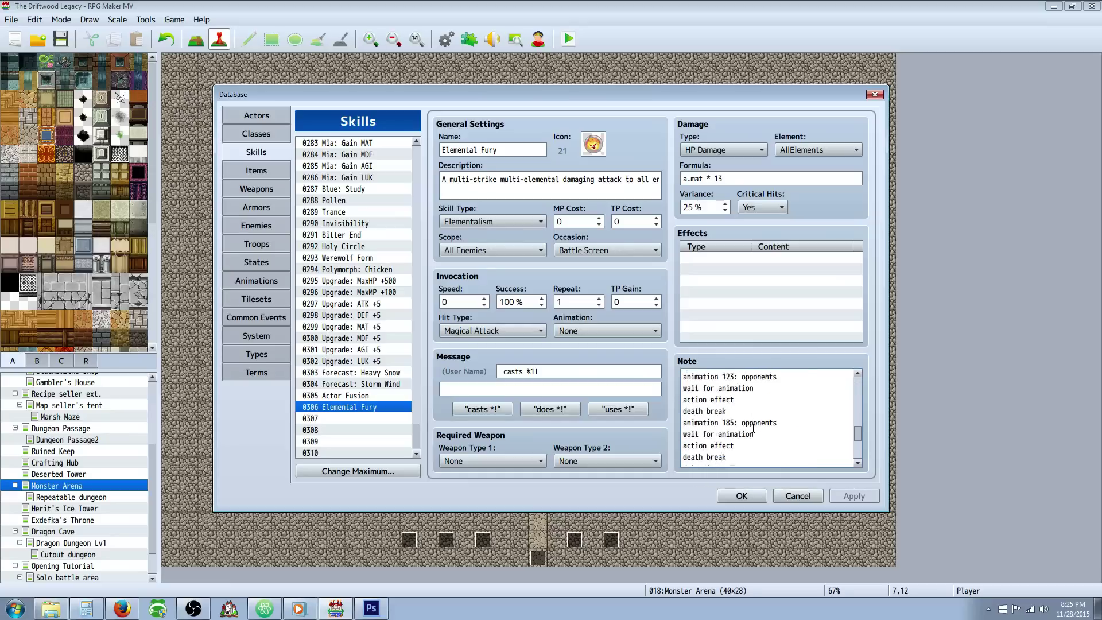
pyautogui.scroll(-1, 754, 427)
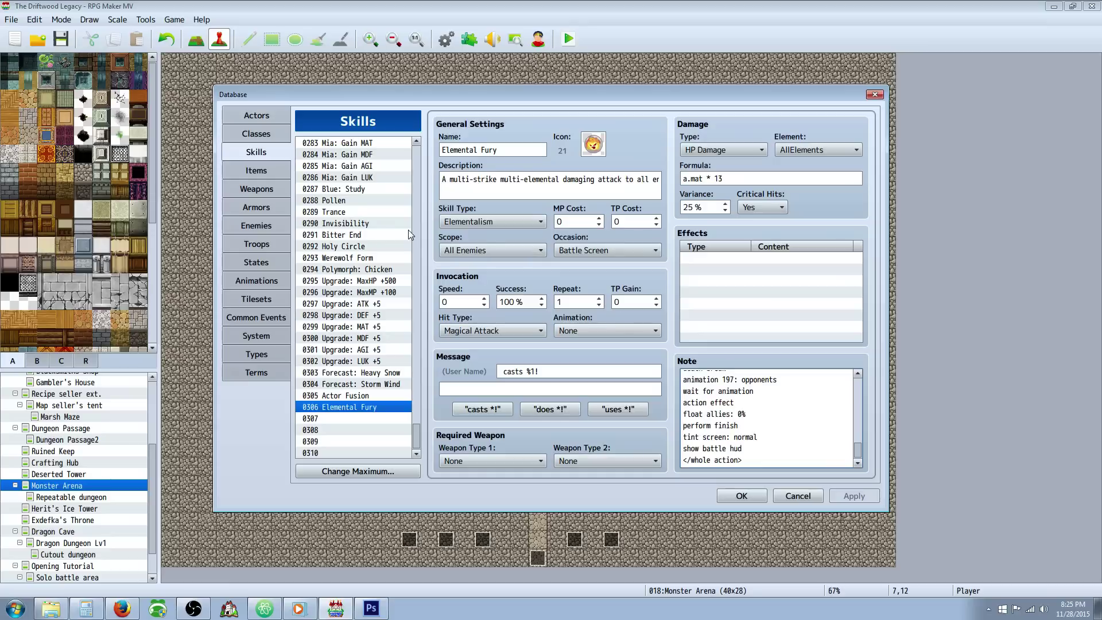
pyautogui.click(731, 172)
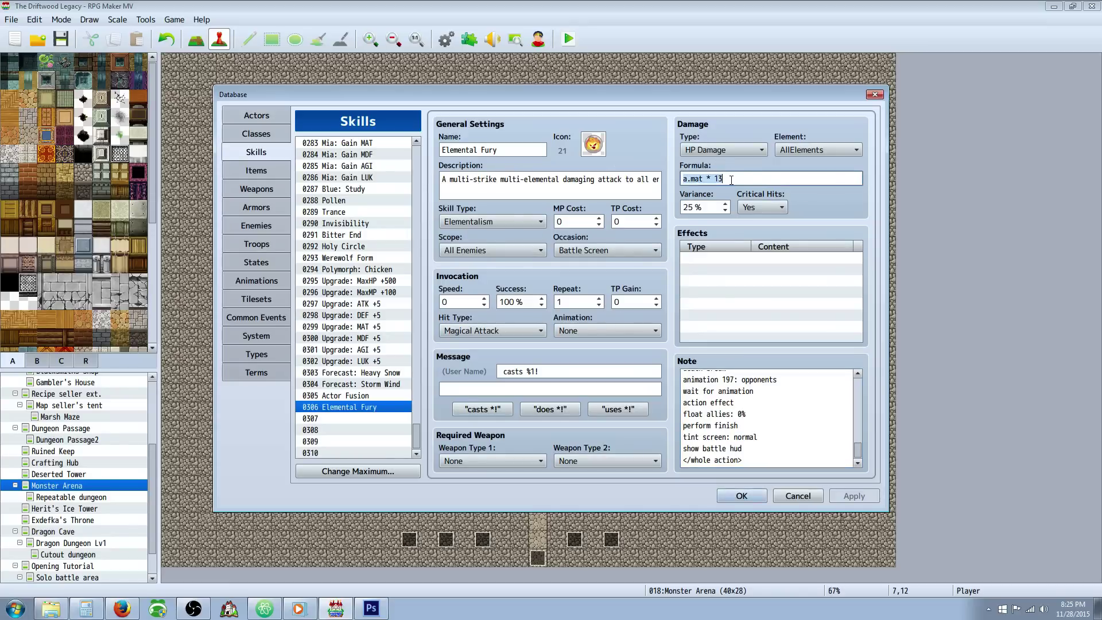
# - Set Elemental Fury's TP cost to 75, apply it, and leave the animation at None
pyautogui.click(731, 179)
pyautogui.moveTo(417, 439)
pyautogui.mouseDown()
pyautogui.moveTo(420, 158)
pyautogui.moveTo(432, 447)
pyautogui.mouseUp()
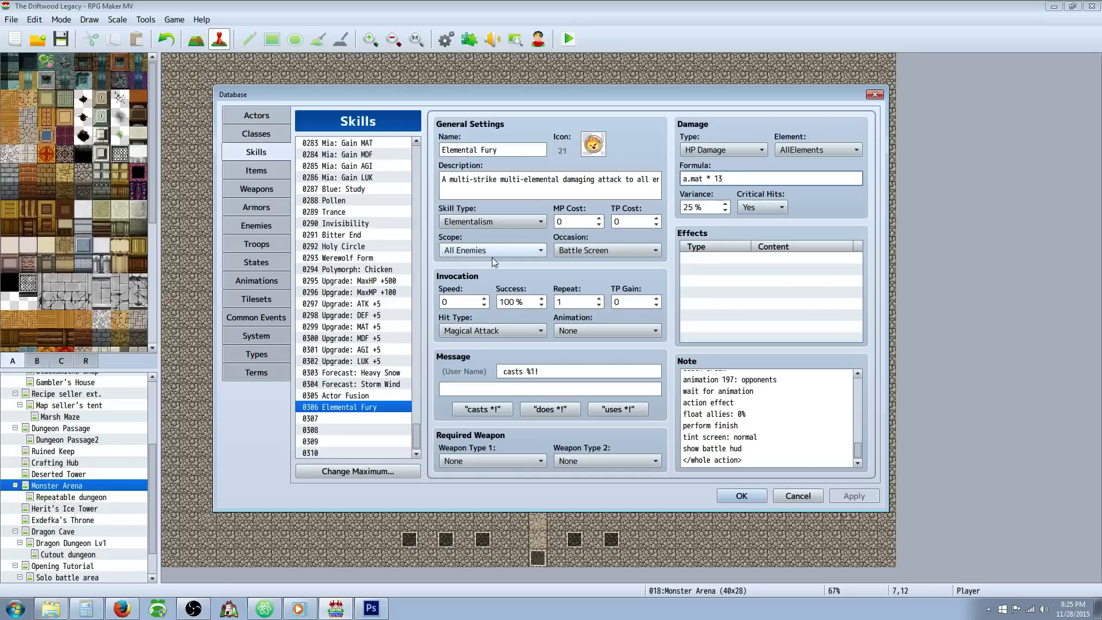
pyautogui.click(639, 221)
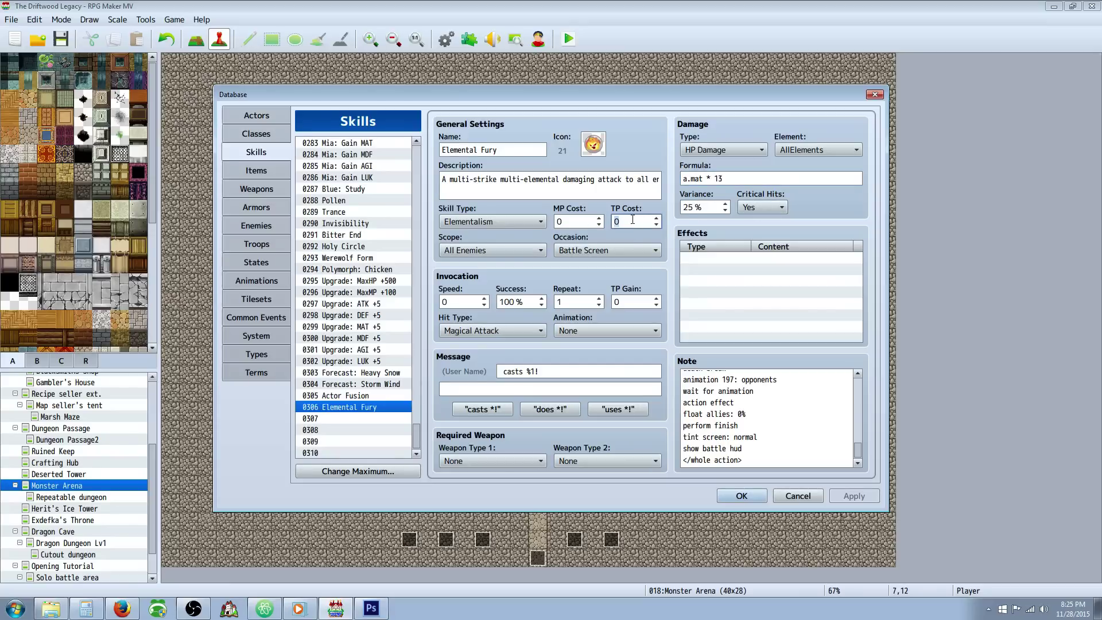
pyautogui.write('75')
pyautogui.click(848, 497)
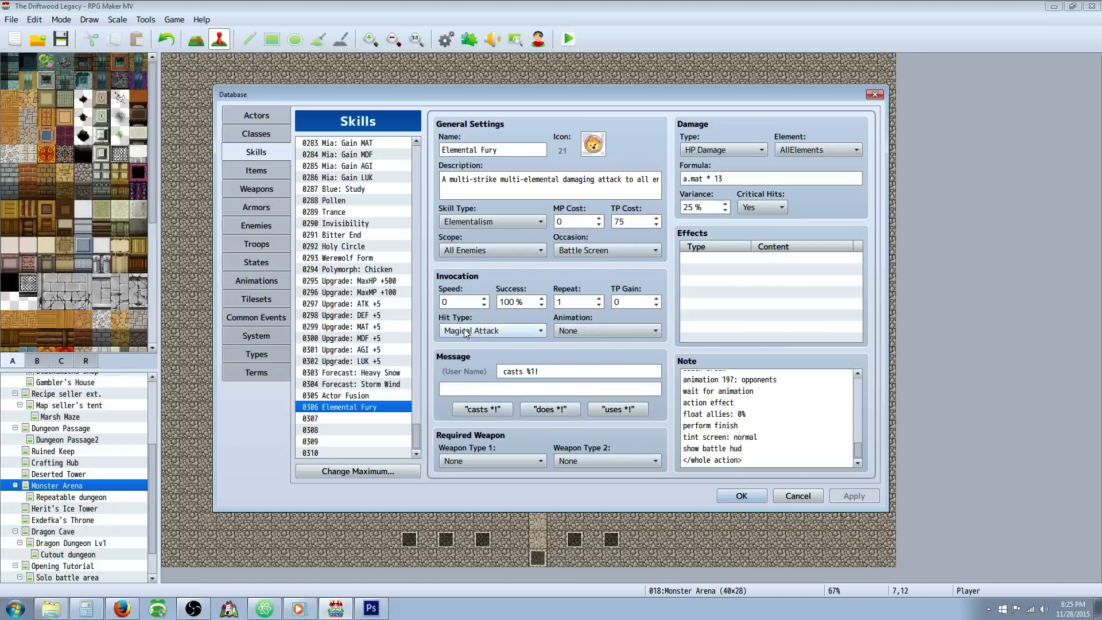
pyautogui.click(578, 334)
pyautogui.click(579, 294)
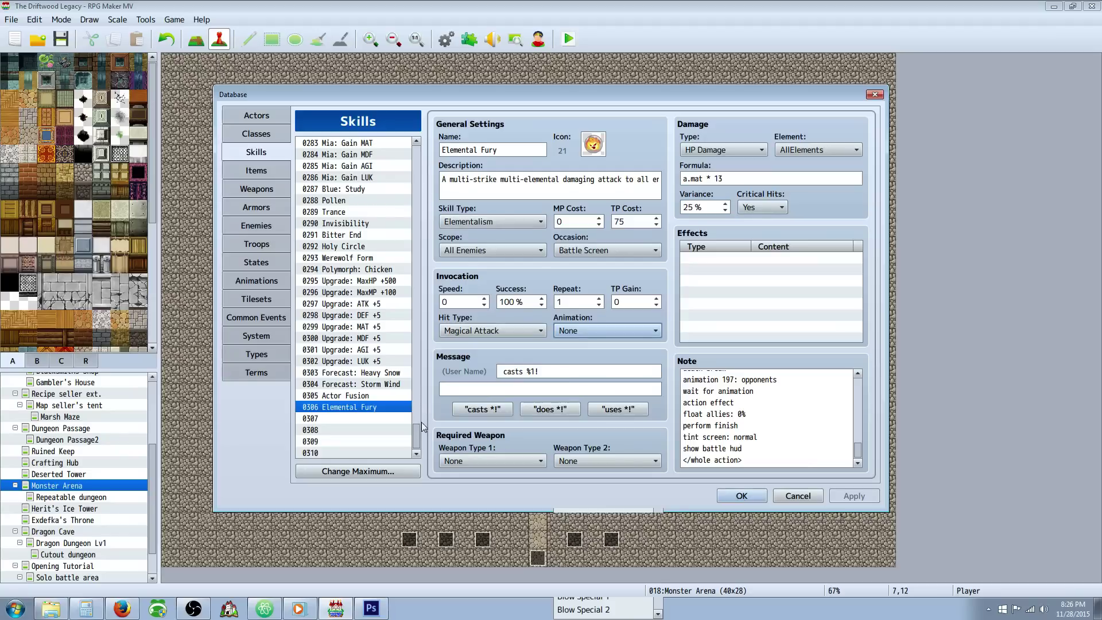
# - Scroll the Skills list and view the Rubble skill, comparing it with Flash
pyautogui.moveTo(420, 424); pyautogui.dragTo(418, 401)
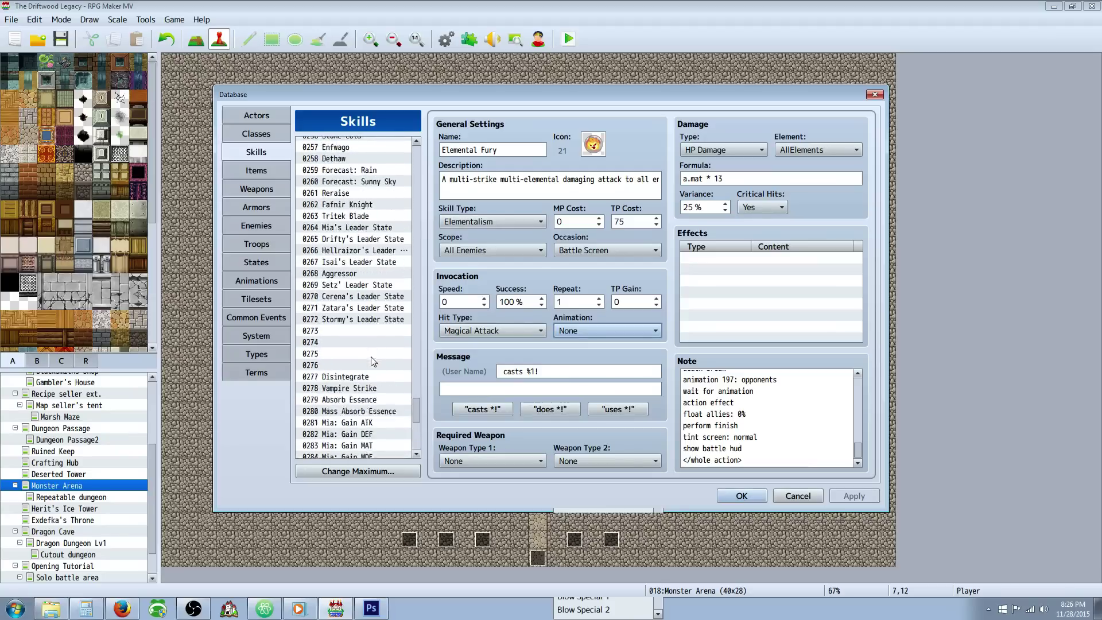
pyautogui.scroll(-3, 373, 350)
pyautogui.scroll(8, 372, 350)
pyautogui.click(351, 229)
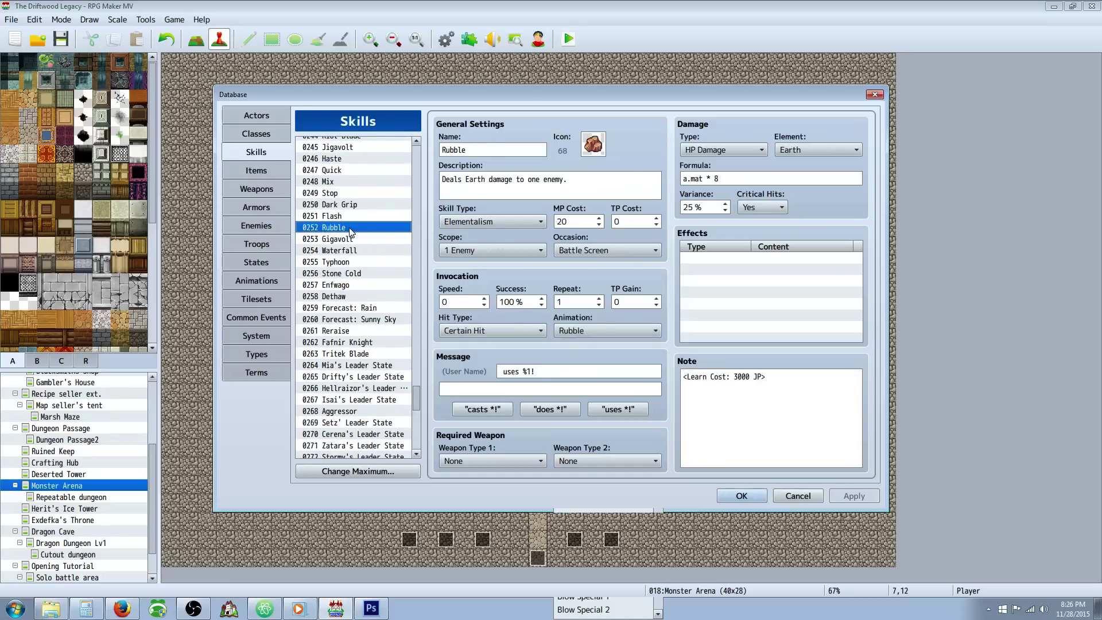
pyautogui.press('Up')
pyautogui.press('Down')
pyautogui.press('Down')
pyautogui.press('Up')
pyautogui.press('Down')
pyautogui.press('Up')
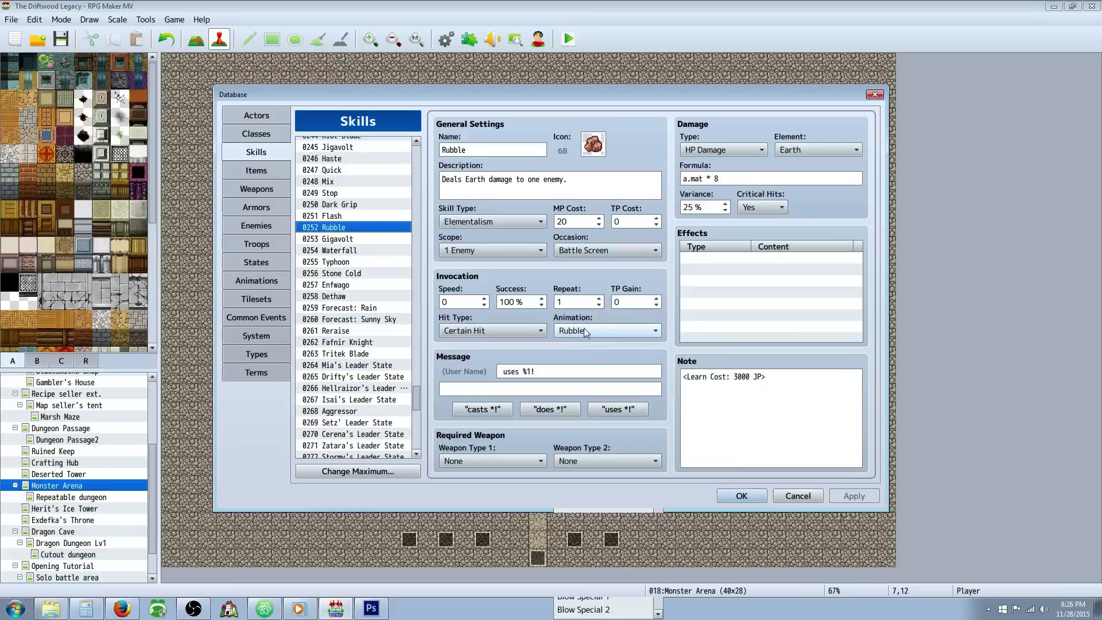
# - Step through the Gigavolt, Waterfall, Typhoon, Stone Cold and Enfwago skill settings
pyautogui.click(344, 240)
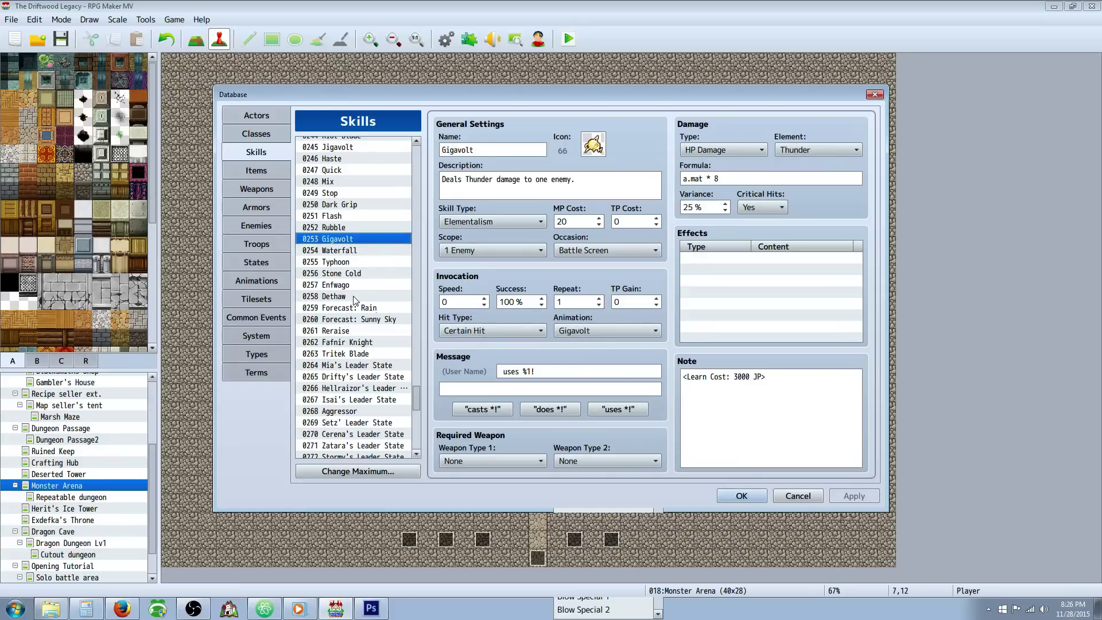
pyautogui.click(340, 252)
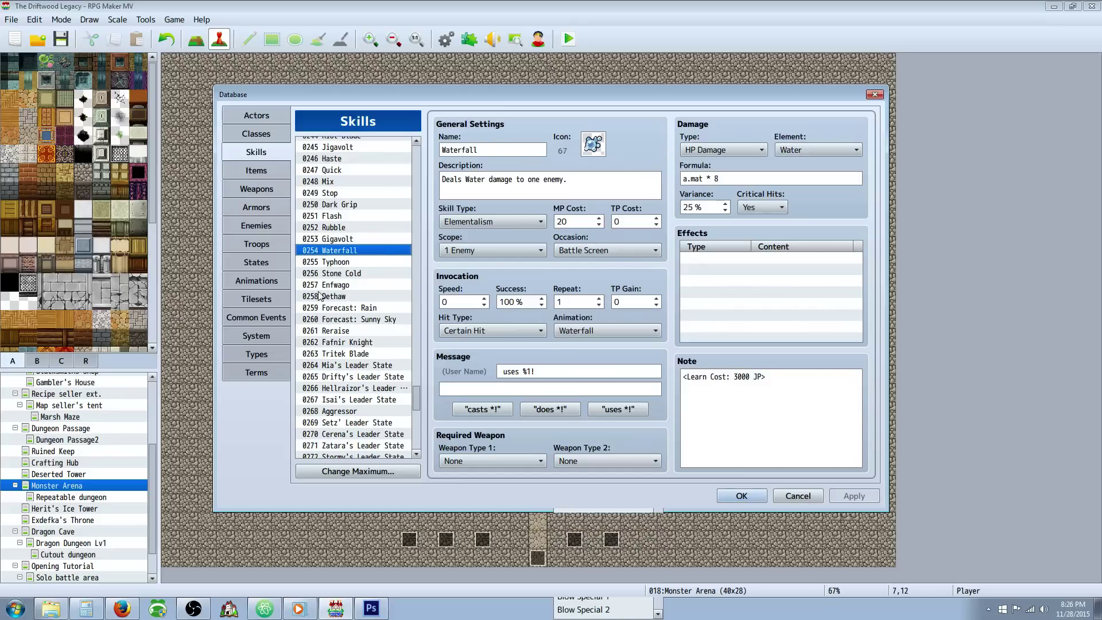
pyautogui.click(371, 262)
pyautogui.click(362, 275)
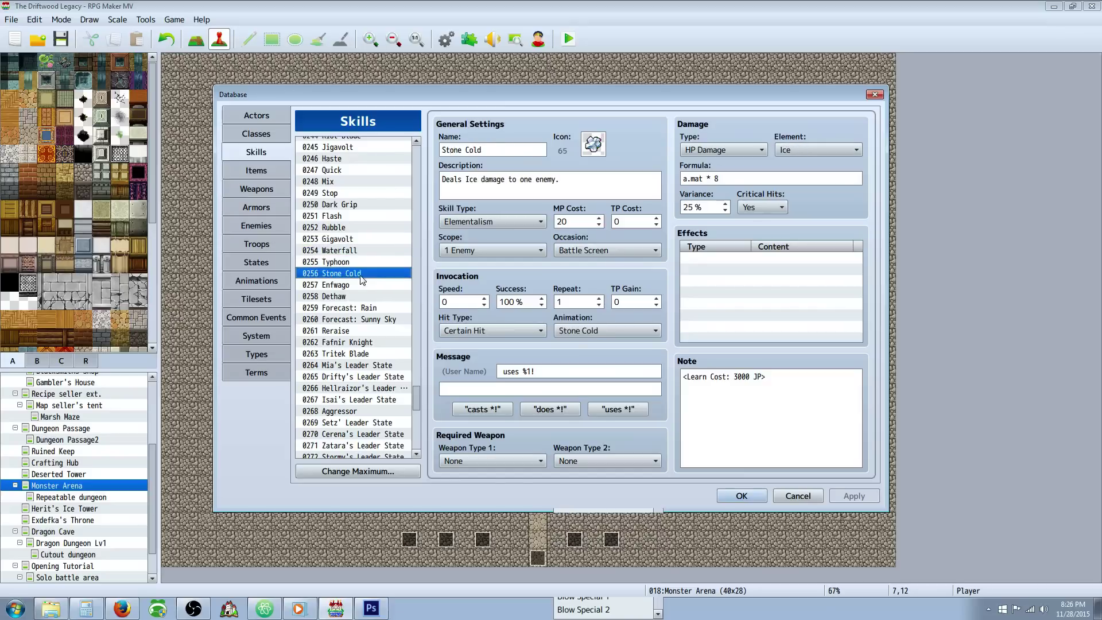
pyautogui.click(354, 286)
pyautogui.click(355, 276)
pyautogui.click(355, 287)
# - Glance at Dethaw, then work back up the list to end on Typhoon's Wind settings
pyautogui.click(357, 297)
pyautogui.click(363, 285)
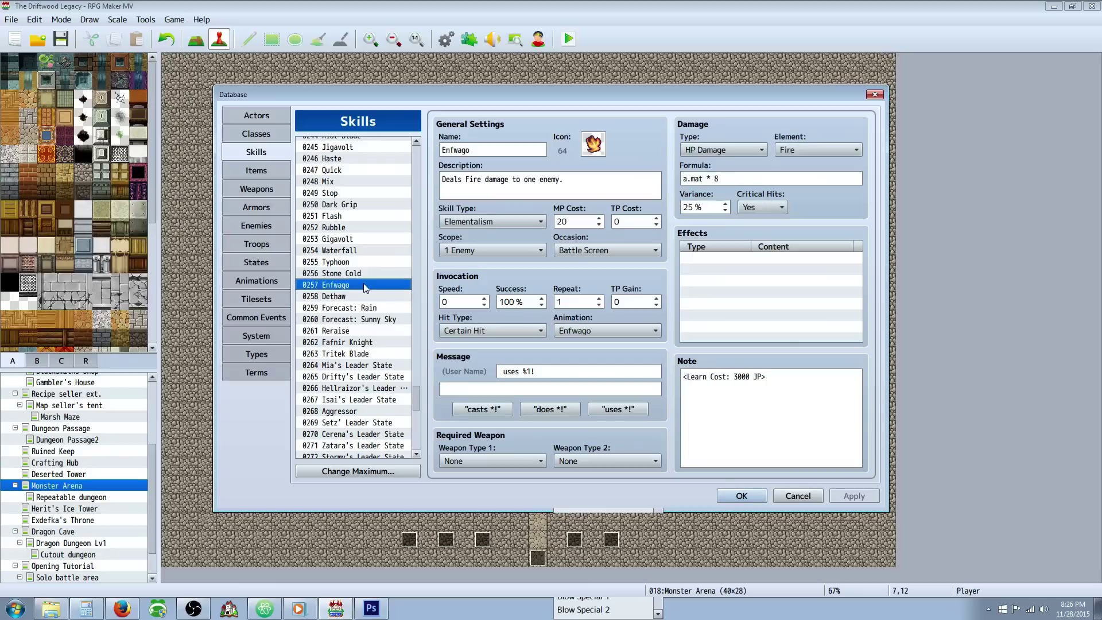
pyautogui.click(363, 274)
pyautogui.click(364, 265)
pyautogui.click(363, 253)
pyautogui.click(361, 241)
pyautogui.click(361, 229)
pyautogui.click(362, 241)
pyautogui.click(362, 263)
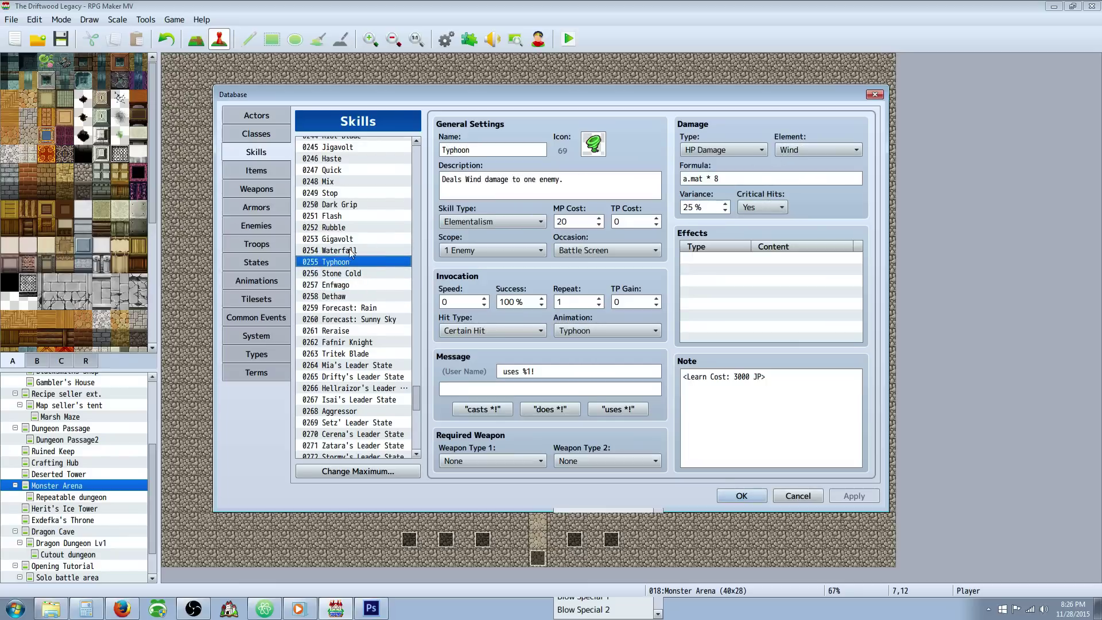
pyautogui.scroll(-3, 379, 301)
# - Inspect Forecast: Rain's common event and Water Cursed effects, then scroll the States list to Earth Cursed
pyautogui.click(374, 274)
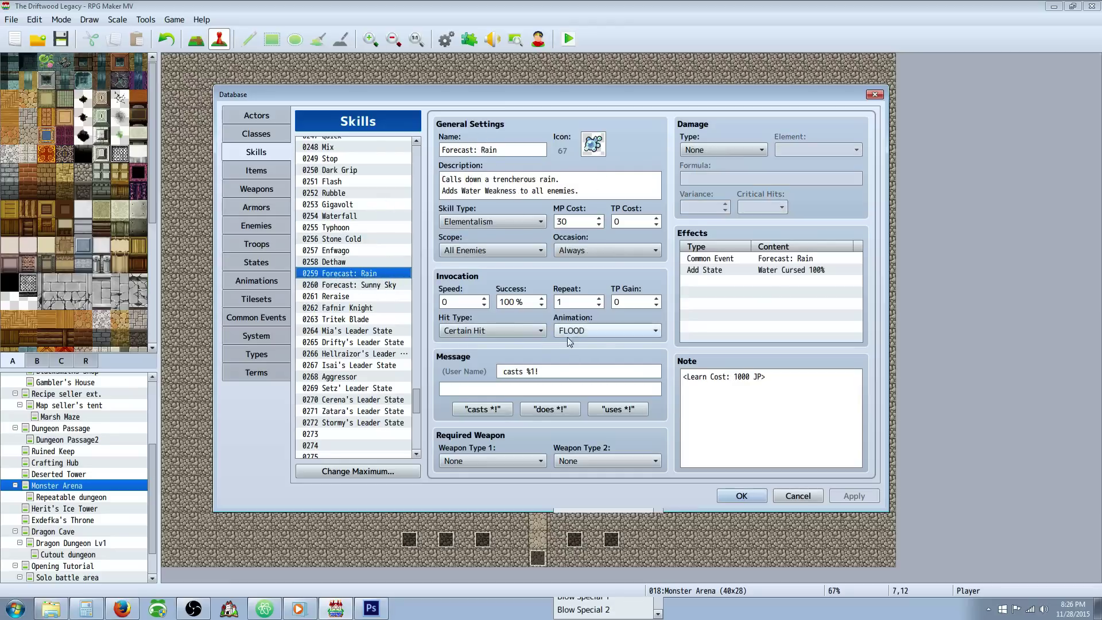
pyautogui.click(780, 259)
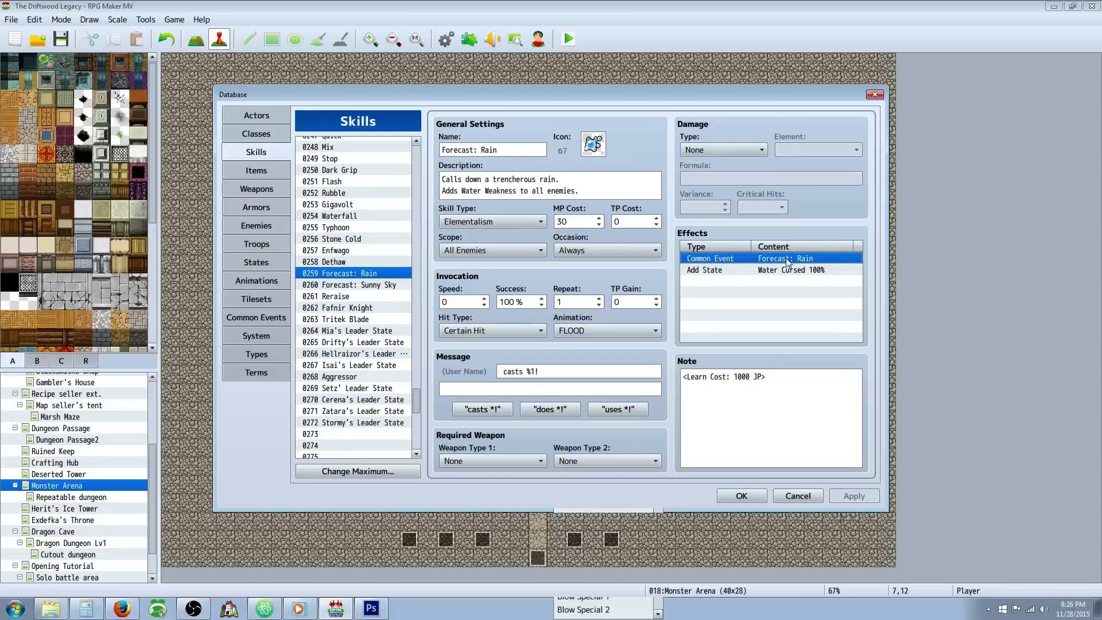
pyautogui.click(770, 271)
pyautogui.click(262, 262)
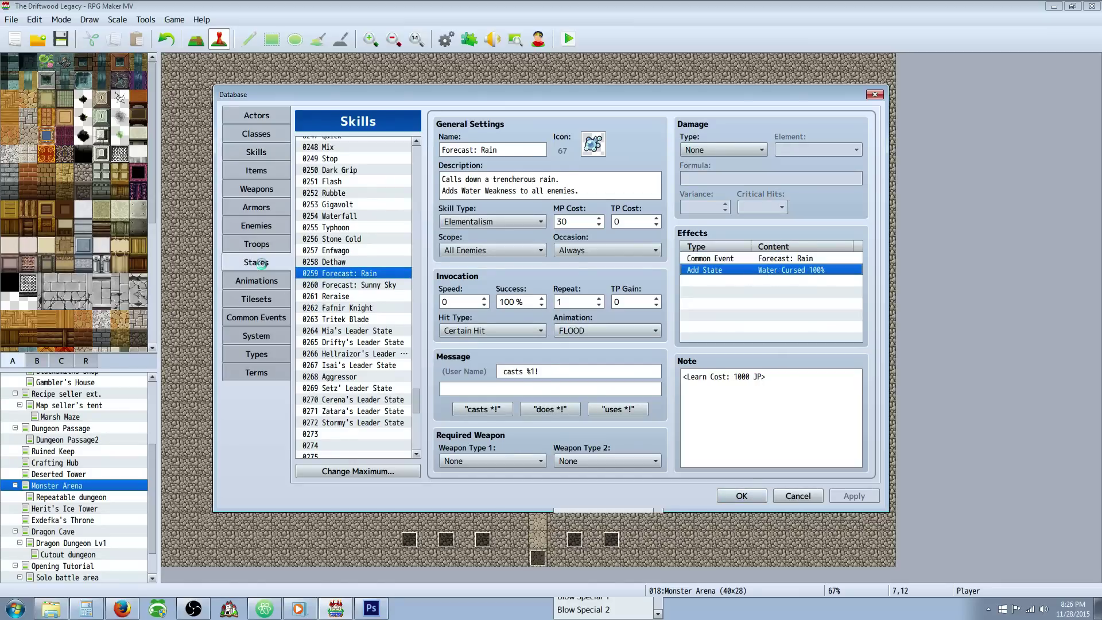
pyautogui.moveTo(418, 205); pyautogui.dragTo(412, 399)
# - Review the Earth, Fire, Ice, Thunder and Water Cursed states' settings and turn durations
pyautogui.click(345, 197)
pyautogui.scroll(2, 353, 287)
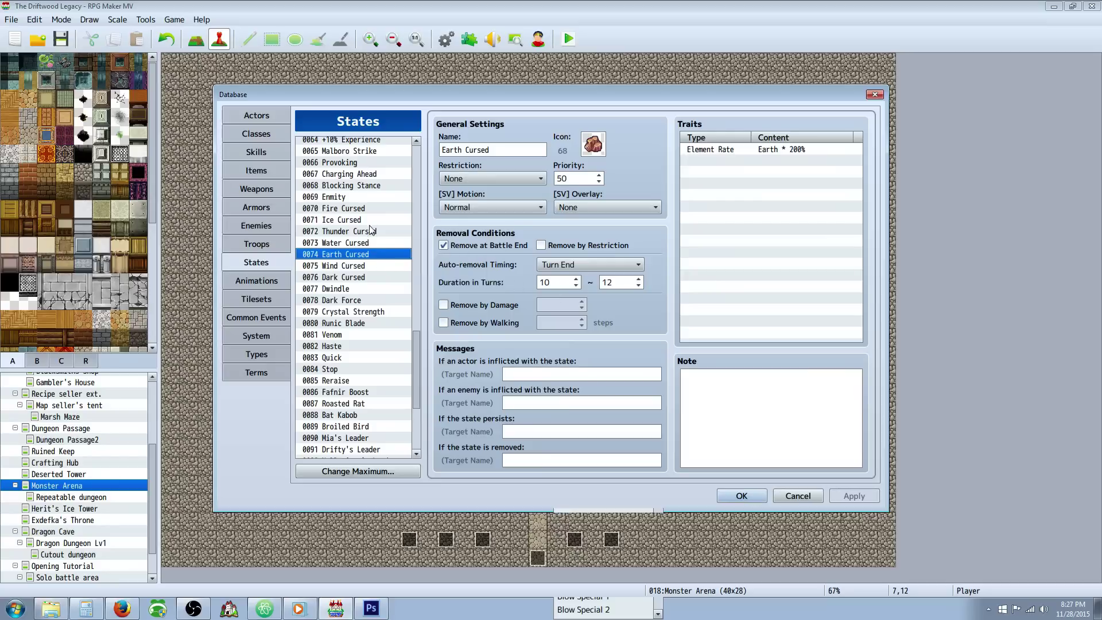
pyautogui.click(369, 209)
pyautogui.doubleClick(568, 284)
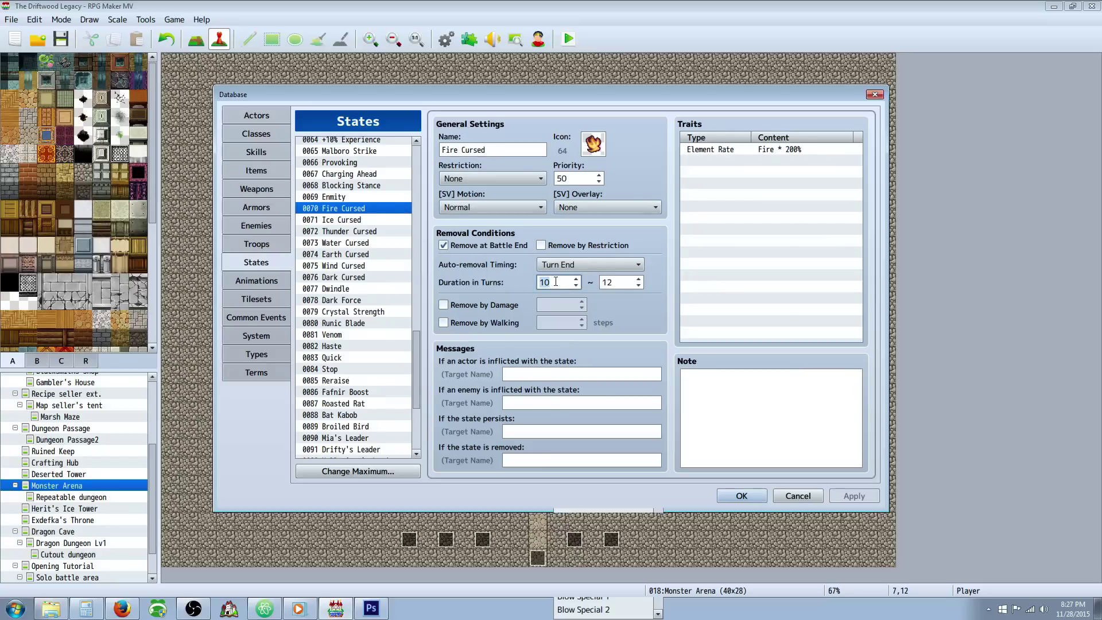
pyautogui.click(349, 221)
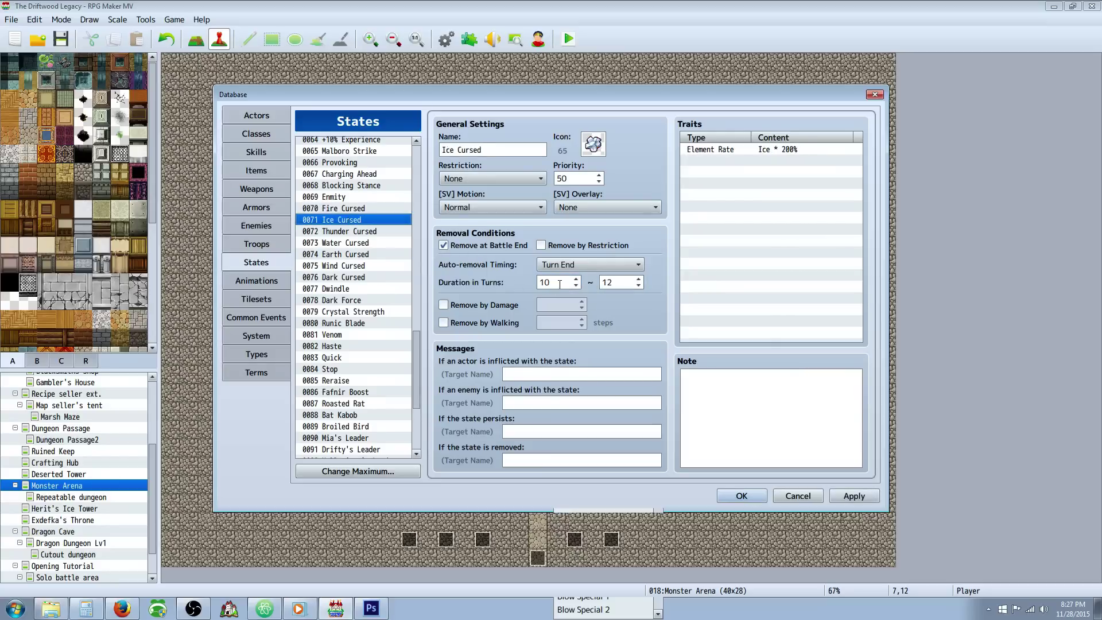
pyautogui.click(385, 243)
pyautogui.click(385, 233)
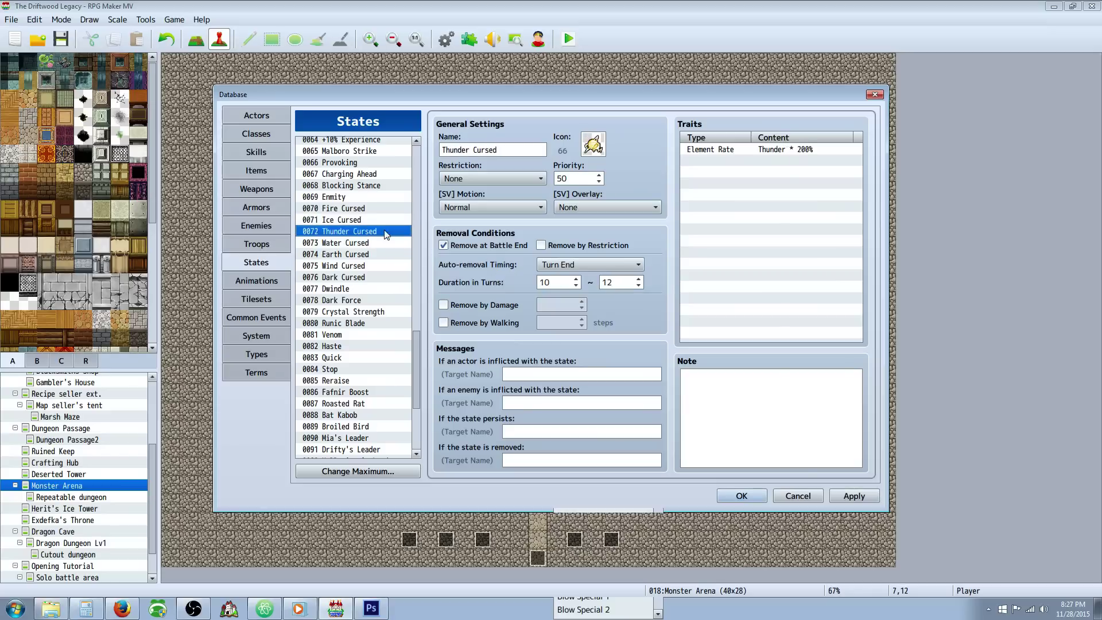
pyautogui.click(351, 246)
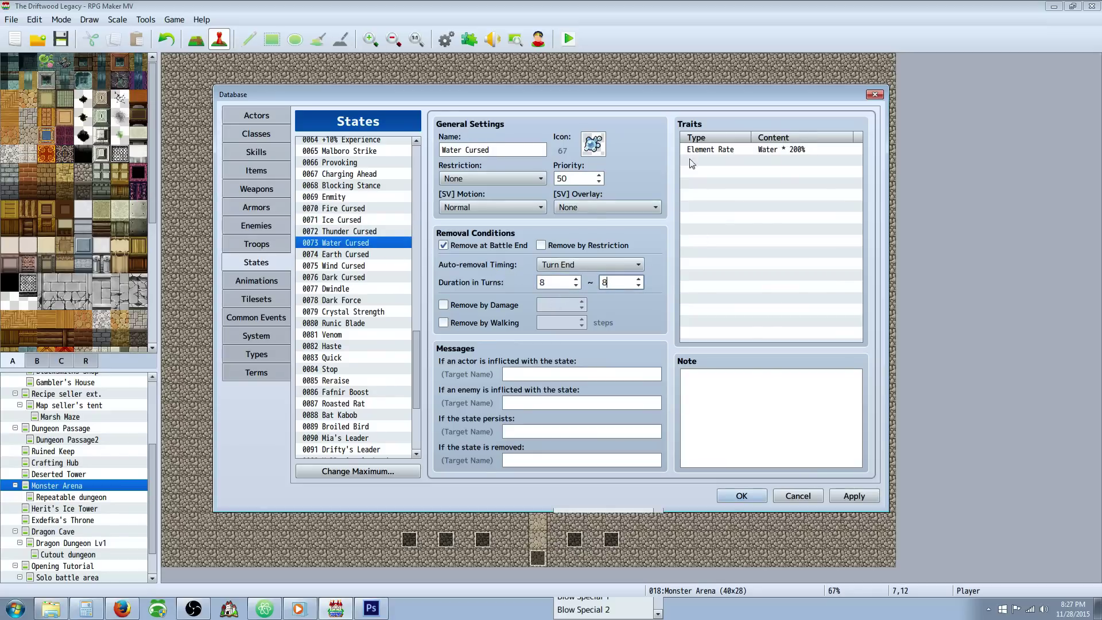
# - Browse Water Cursed's trait editor tabs and element rate options, closing without adding a trait
pyautogui.rightClick(710, 163)
pyautogui.click(718, 164)
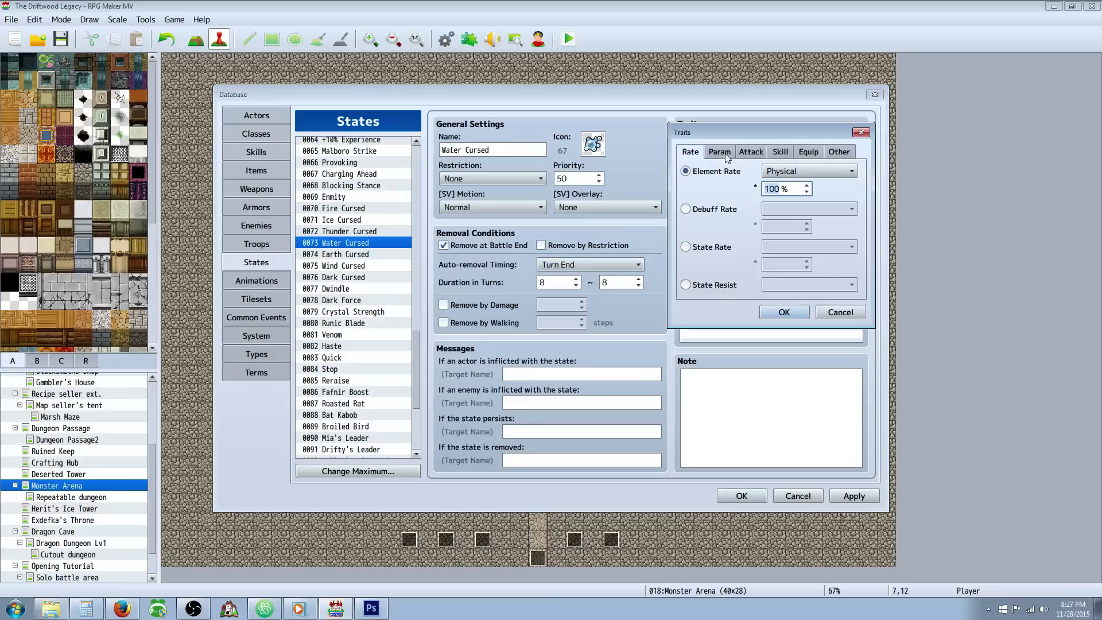
pyautogui.click(721, 152)
pyautogui.click(749, 152)
pyautogui.click(780, 152)
pyautogui.click(809, 152)
pyautogui.click(839, 153)
pyautogui.click(683, 154)
pyautogui.click(816, 170)
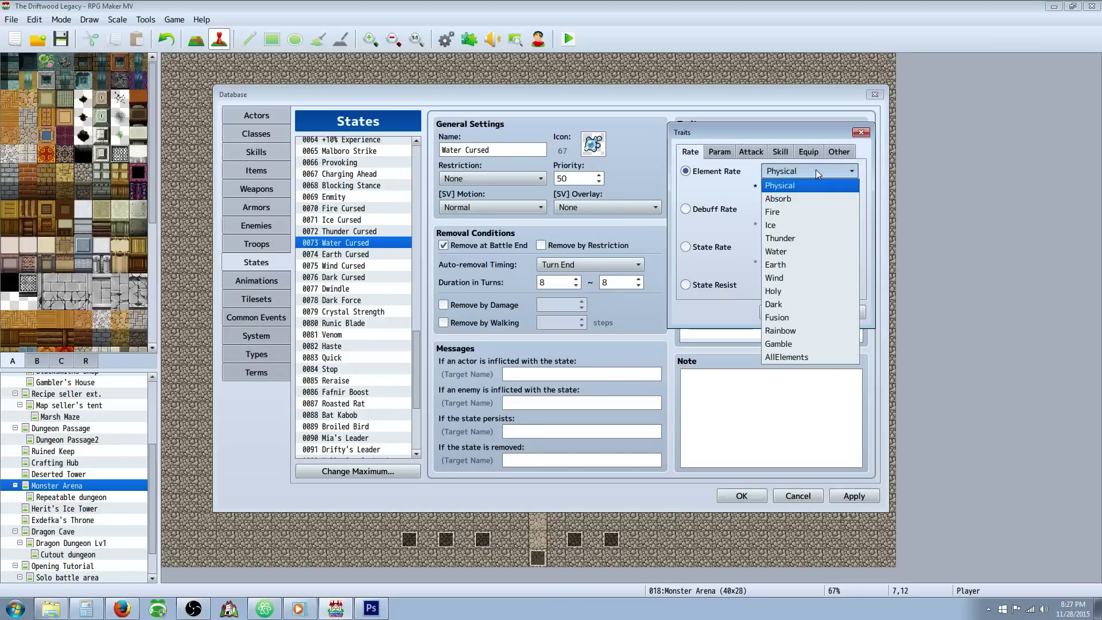
pyautogui.click(686, 209)
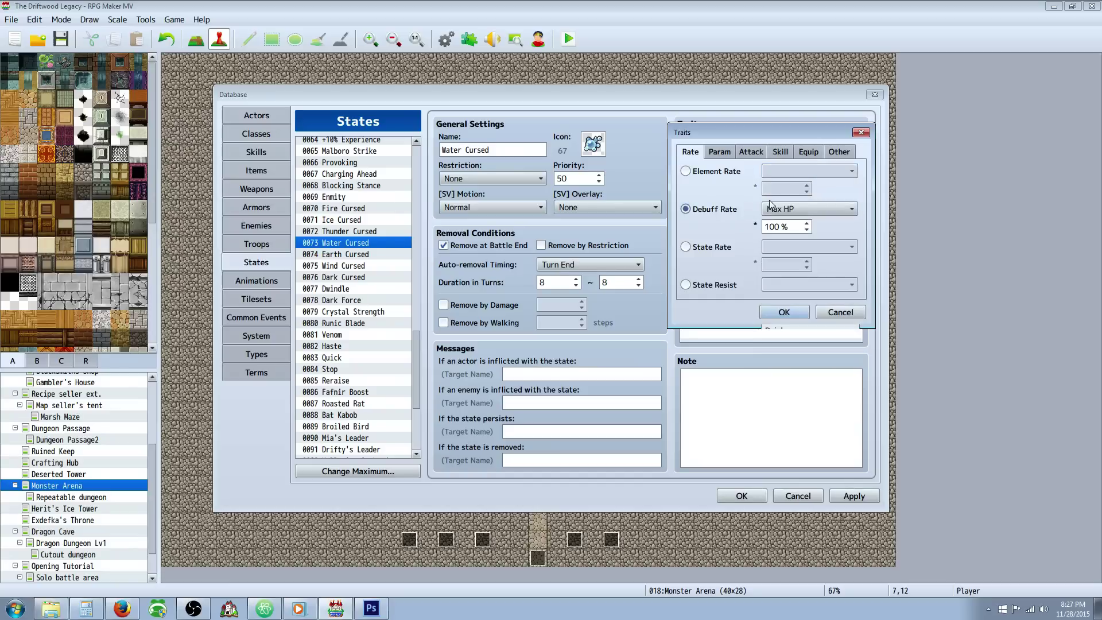
pyautogui.click(732, 177)
pyautogui.click(785, 312)
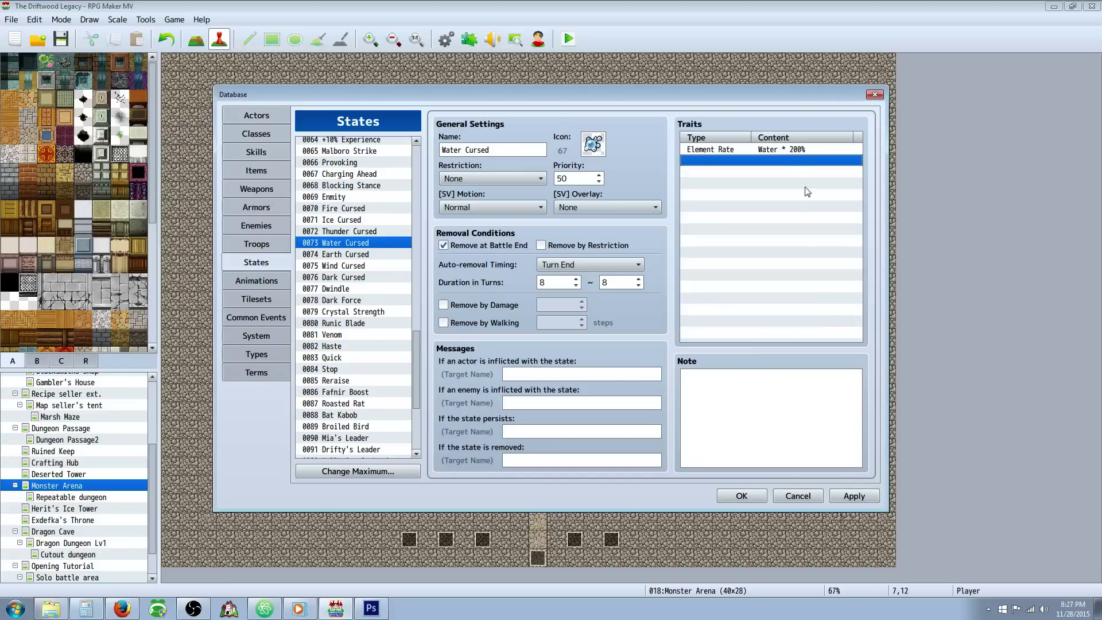
# - Set the cursed states' durations to 8 turns, then apply with Thunder Cursed selected
pyautogui.click(352, 255)
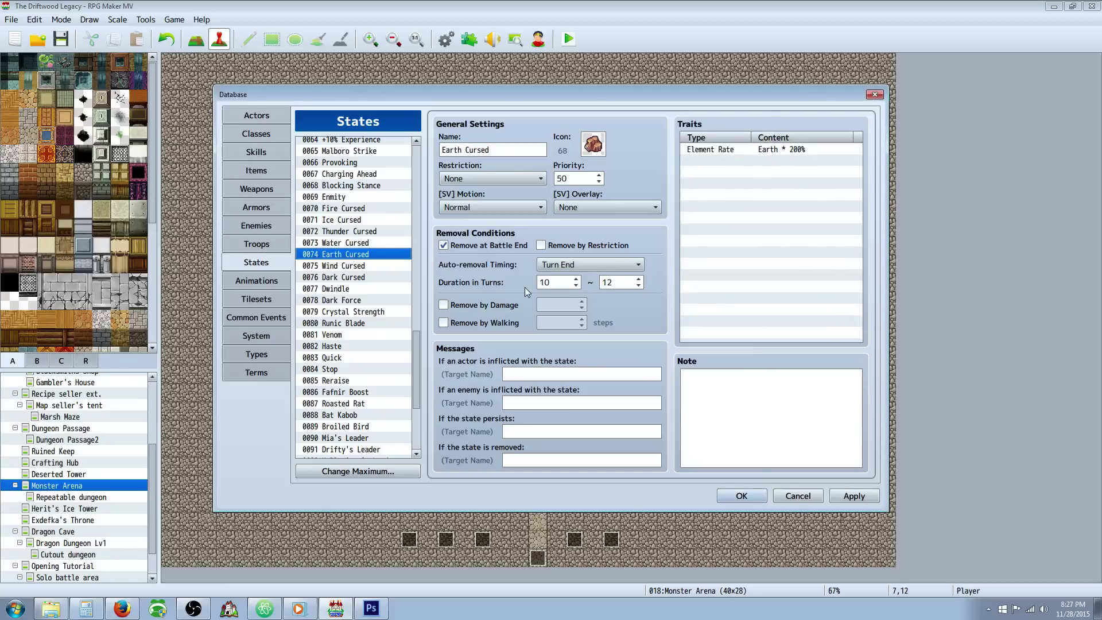
pyautogui.click(342, 267)
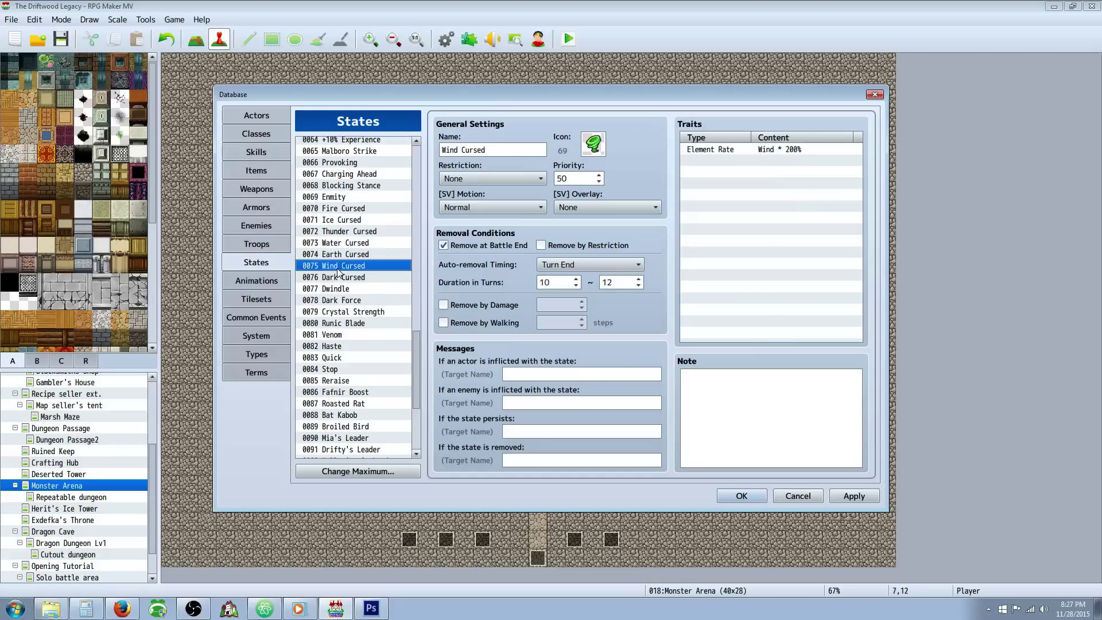
pyautogui.click(554, 282)
pyautogui.click(608, 283)
pyautogui.click(382, 279)
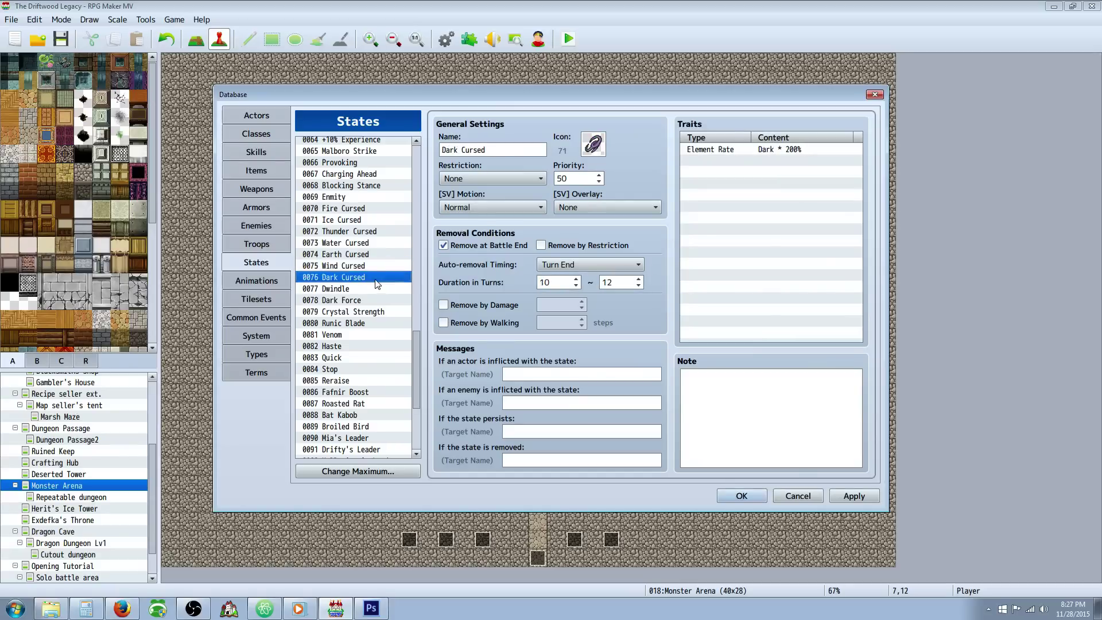
pyautogui.click(554, 282)
pyautogui.click(607, 283)
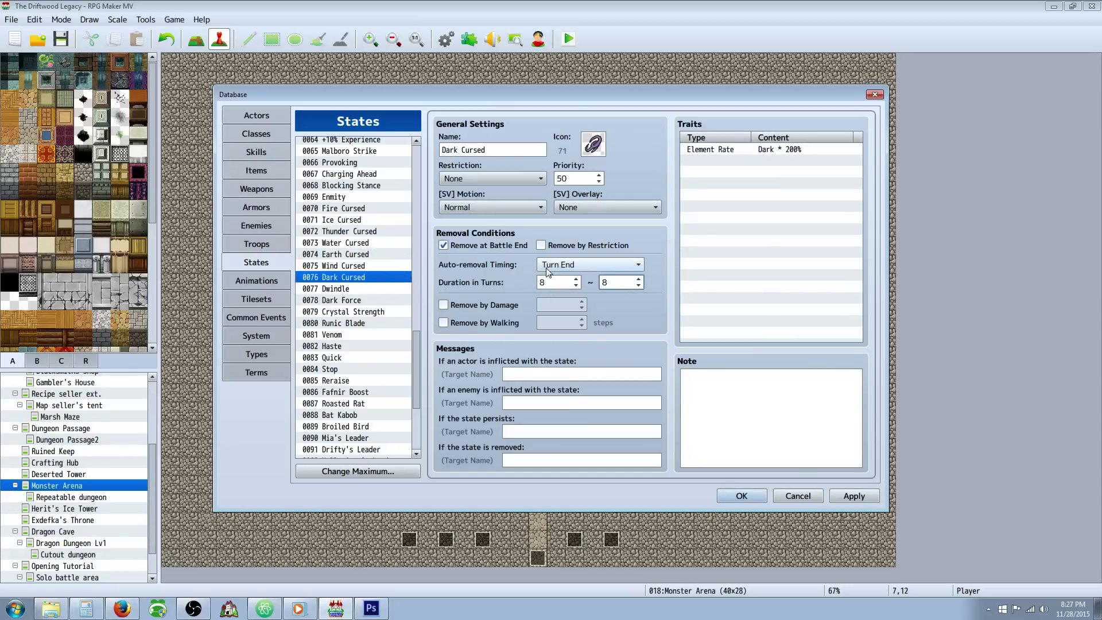
pyautogui.click(357, 255)
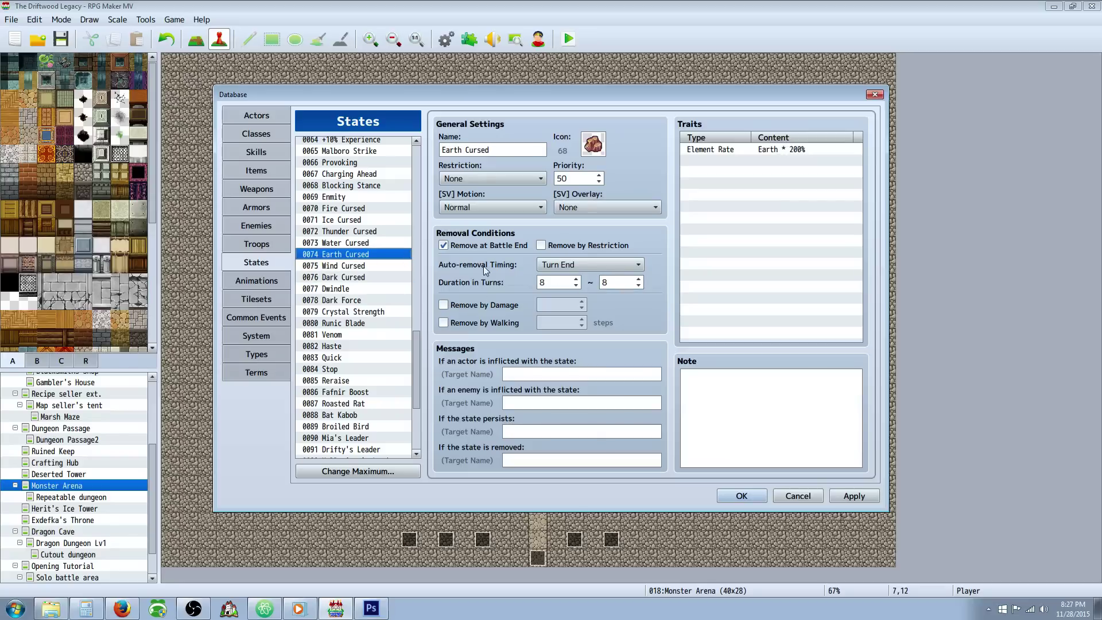
pyautogui.click(345, 232)
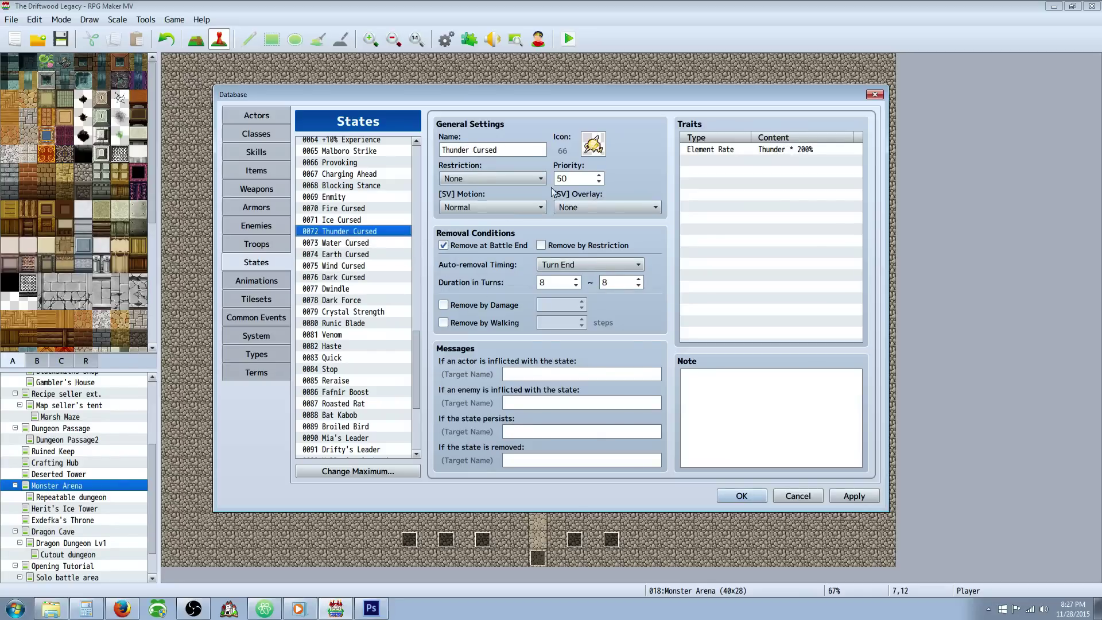
pyautogui.click(851, 495)
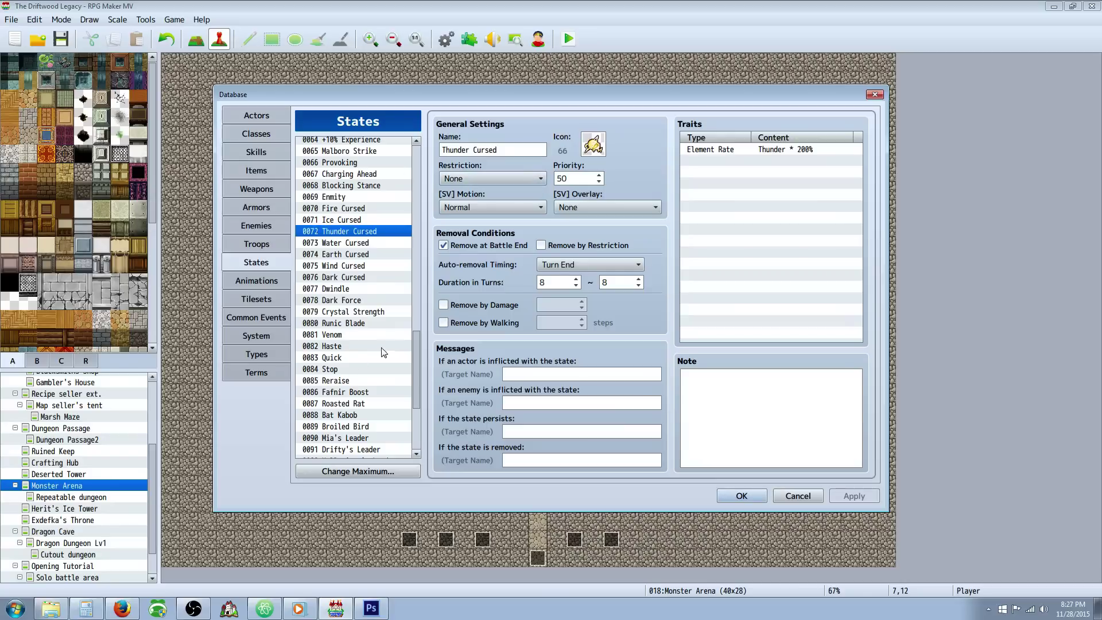
pyautogui.click(278, 318)
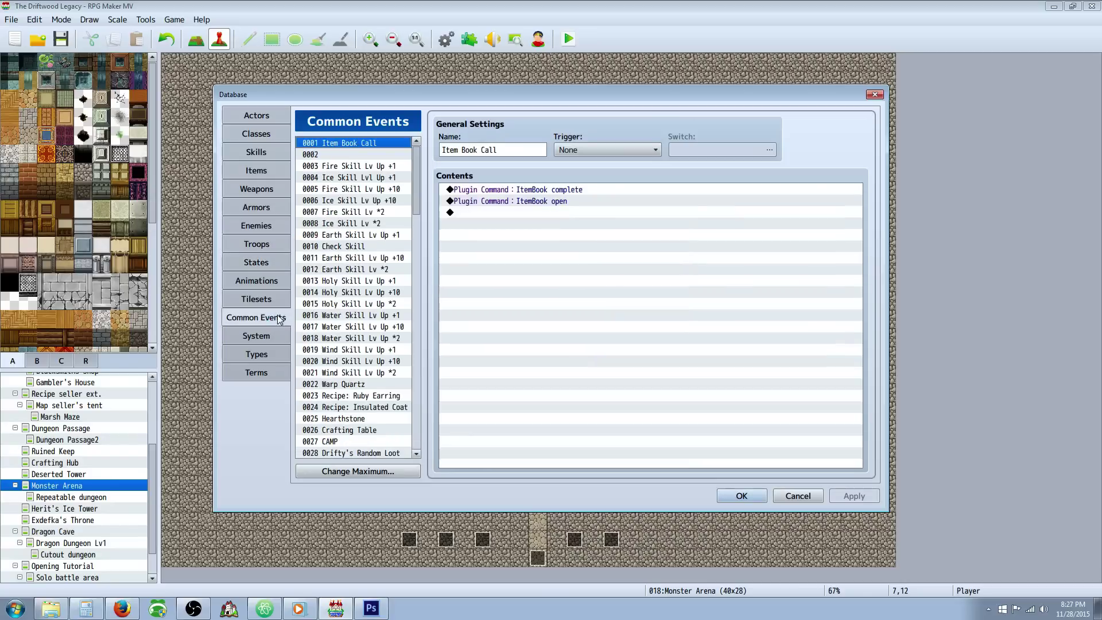
pyautogui.click(256, 152)
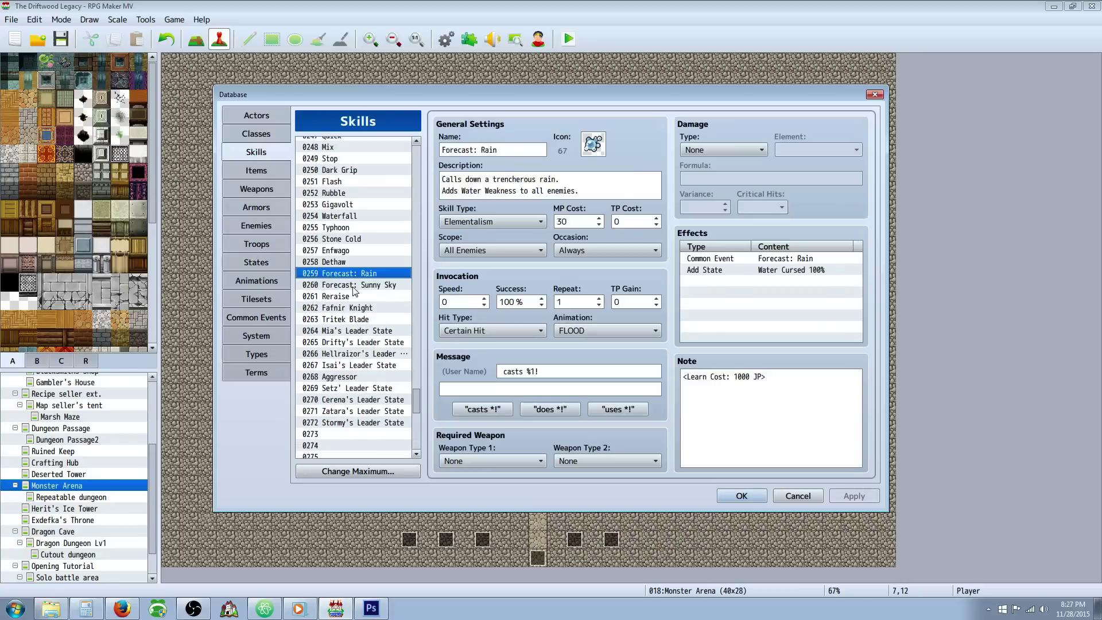
pyautogui.click(743, 263)
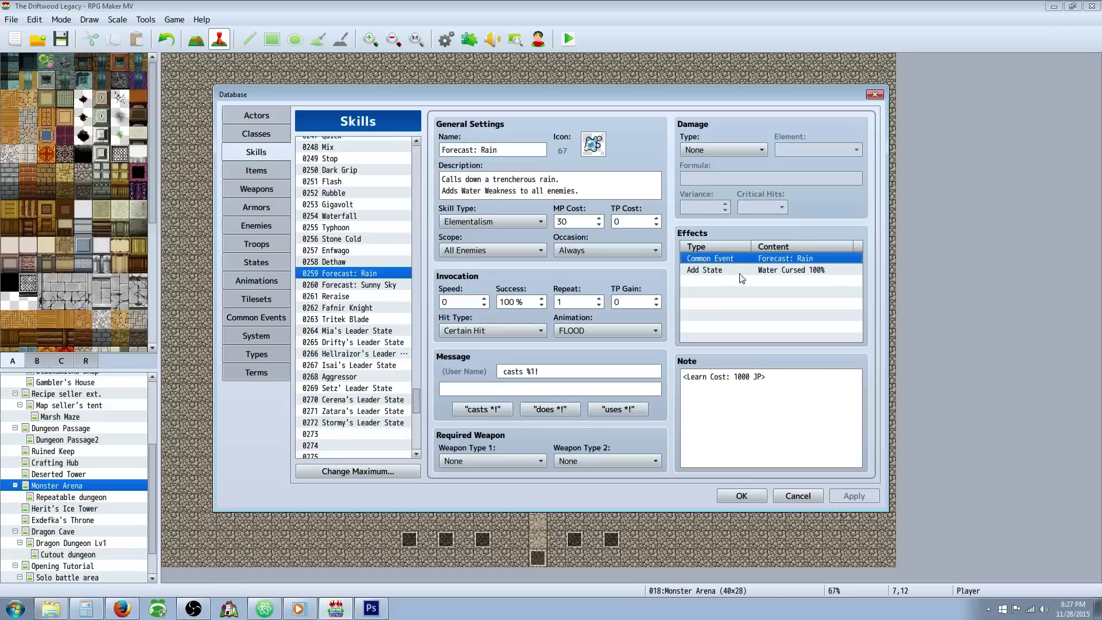
pyautogui.click(744, 270)
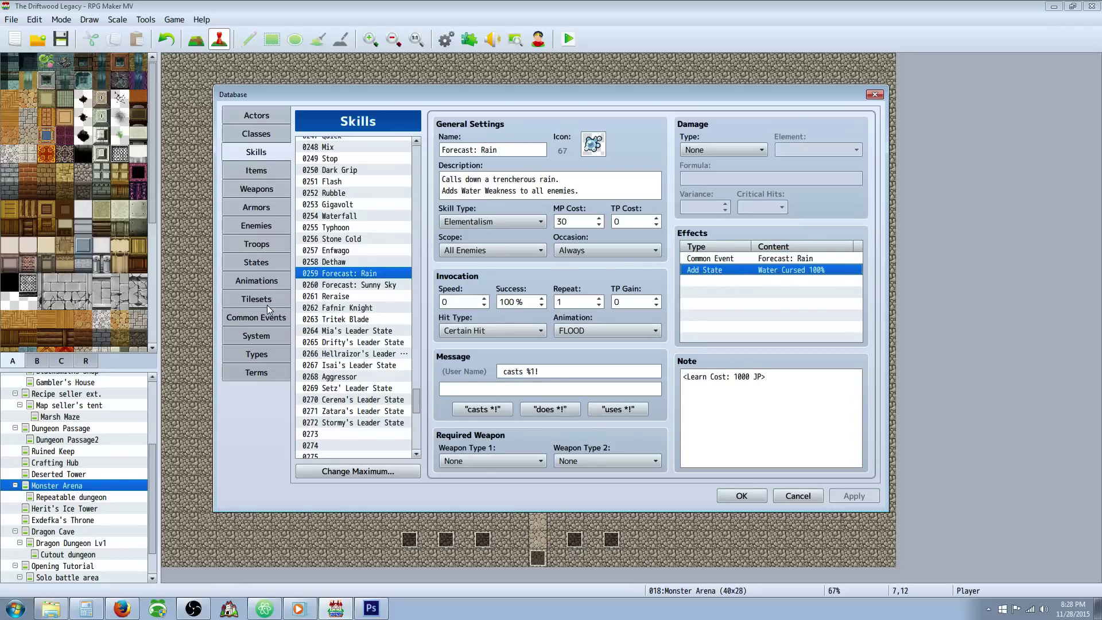
pyautogui.click(263, 320)
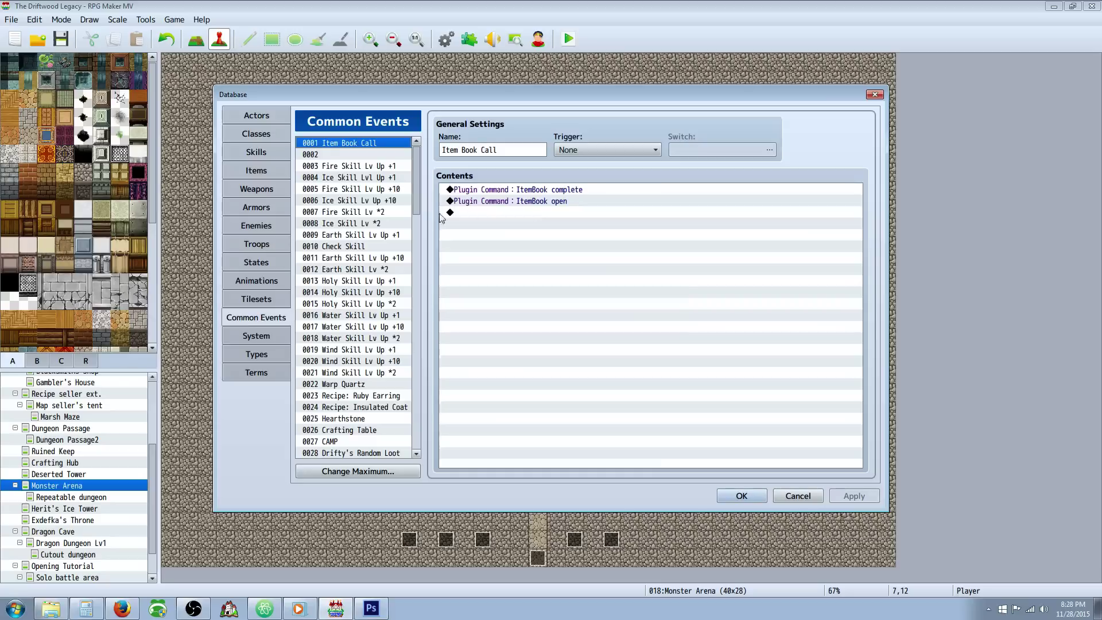
# - Open Forecast: Heavy Snow and inspect its Show Animation and Set Weather Effect lines
pyautogui.scroll(-20, 418, 201)
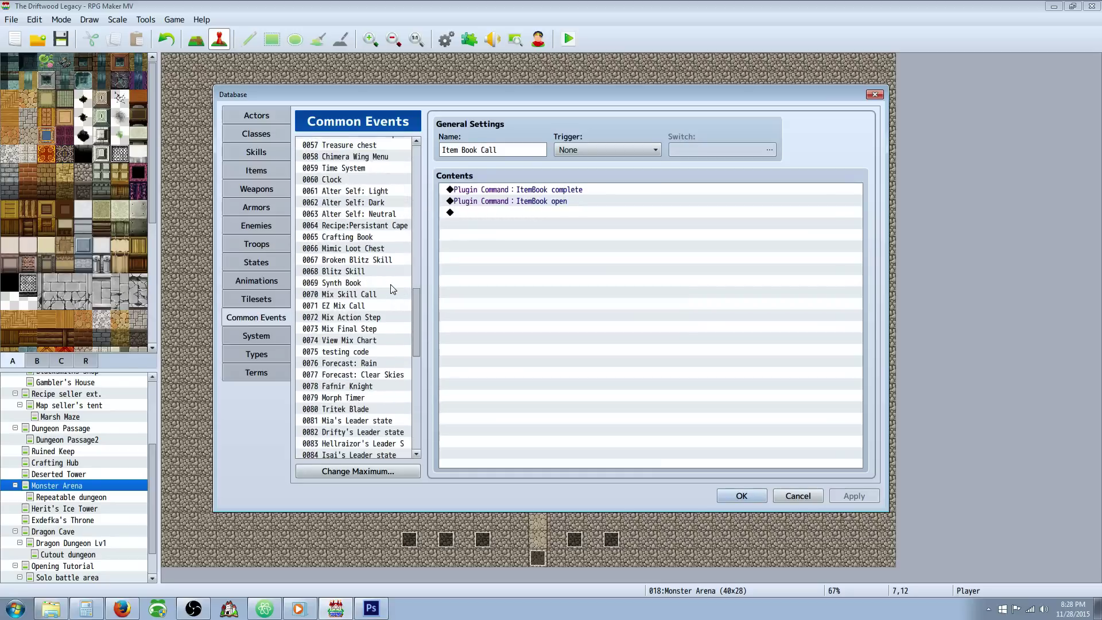
pyautogui.click(388, 287)
pyautogui.scroll(-6, 388, 287)
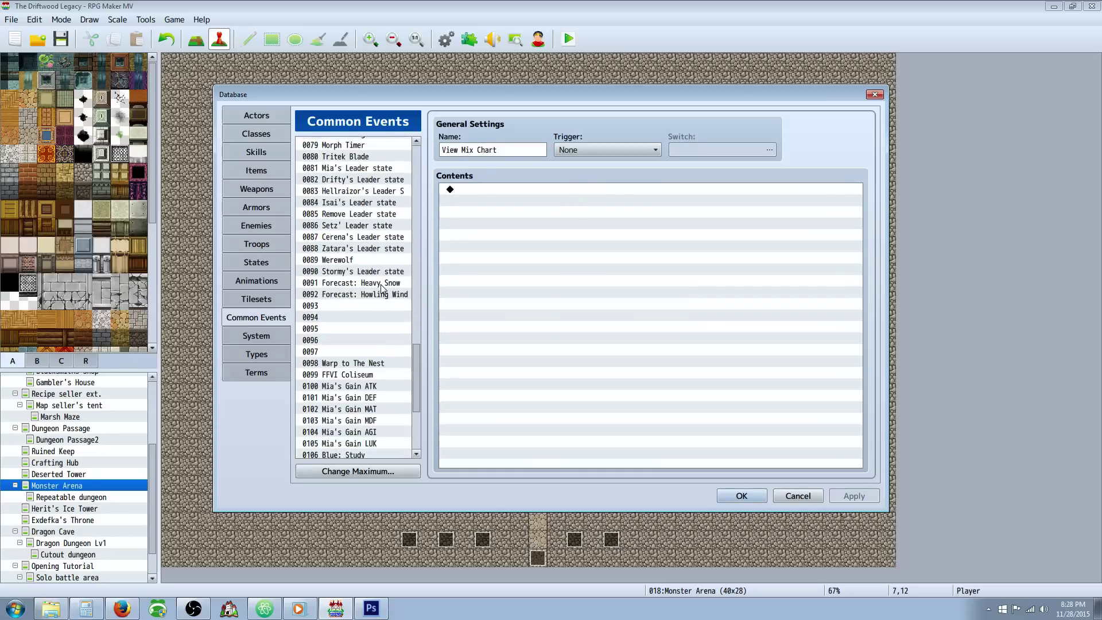
pyautogui.click(380, 285)
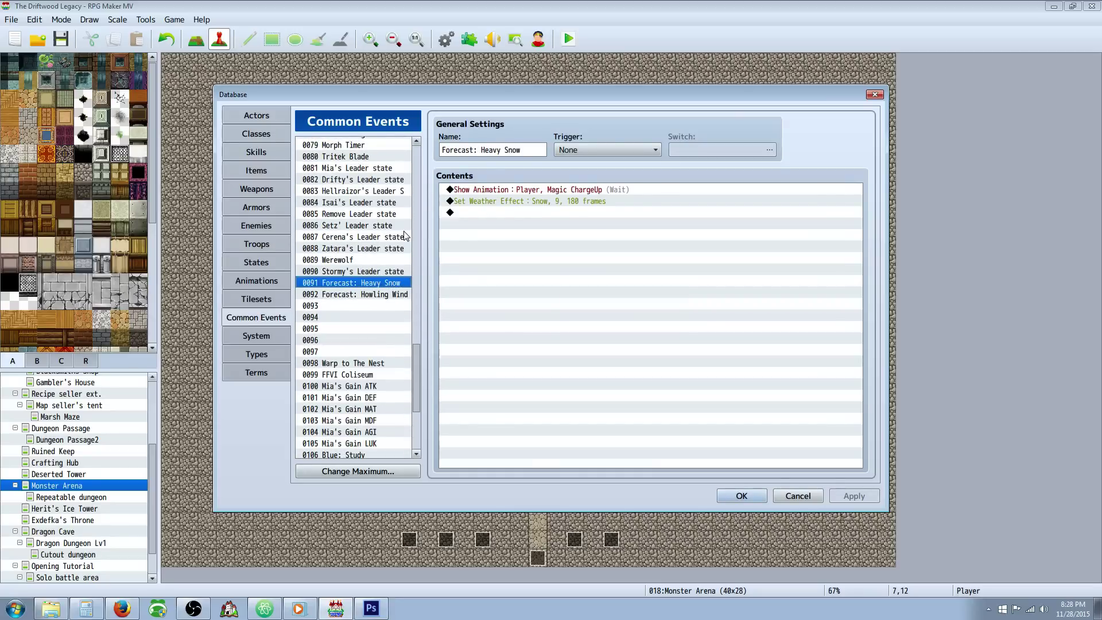
pyautogui.click(482, 193)
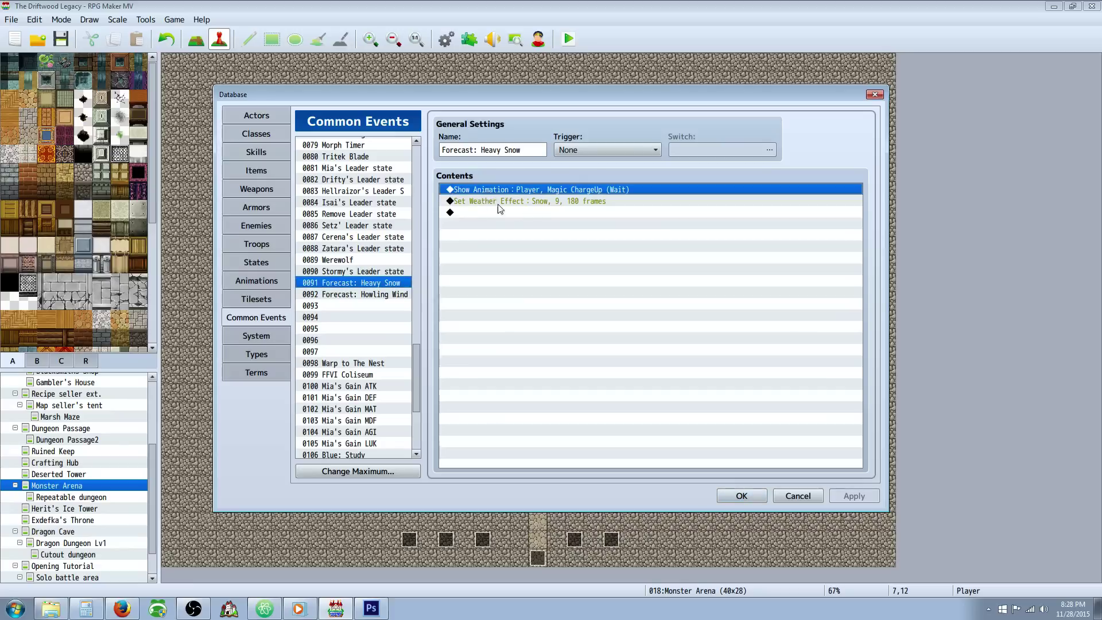
pyautogui.click(529, 203)
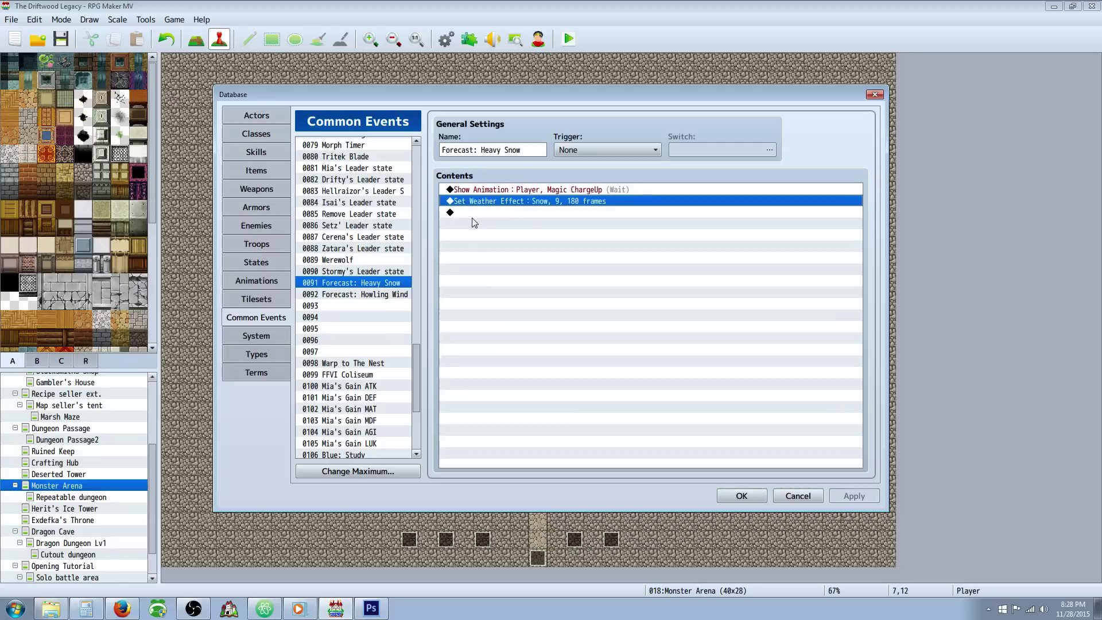
# - Insert a new command on the empty line, showing Event Commands page 2
pyautogui.click(477, 213)
pyautogui.click(488, 204)
pyautogui.click(481, 214)
pyautogui.rightClick(480, 216)
pyautogui.click(504, 224)
pyautogui.click(534, 151)
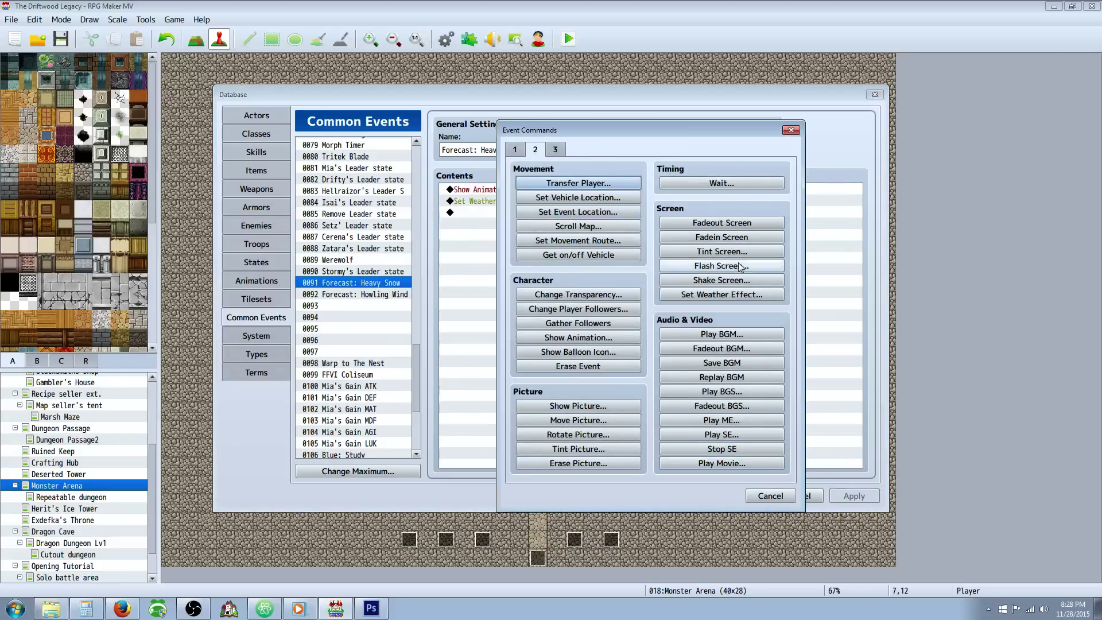
# - Start a Set Weather Effect with Wait for Completion off and duration 180, then cancel
pyautogui.click(710, 294)
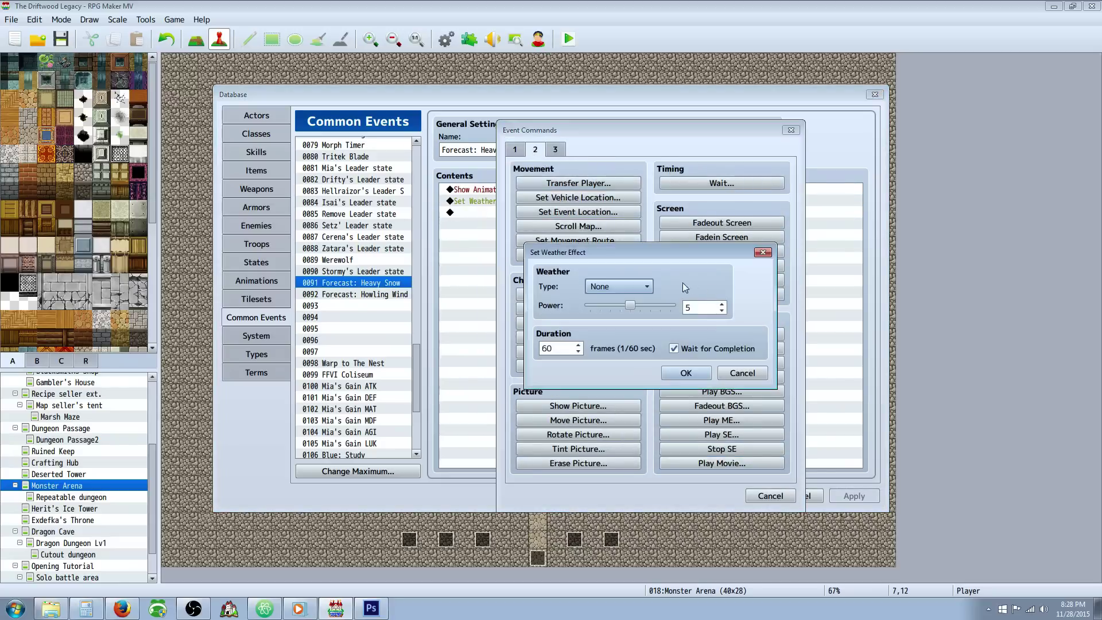
pyautogui.click(674, 348)
pyautogui.click(568, 348)
pyautogui.write('180')
pyautogui.click(736, 374)
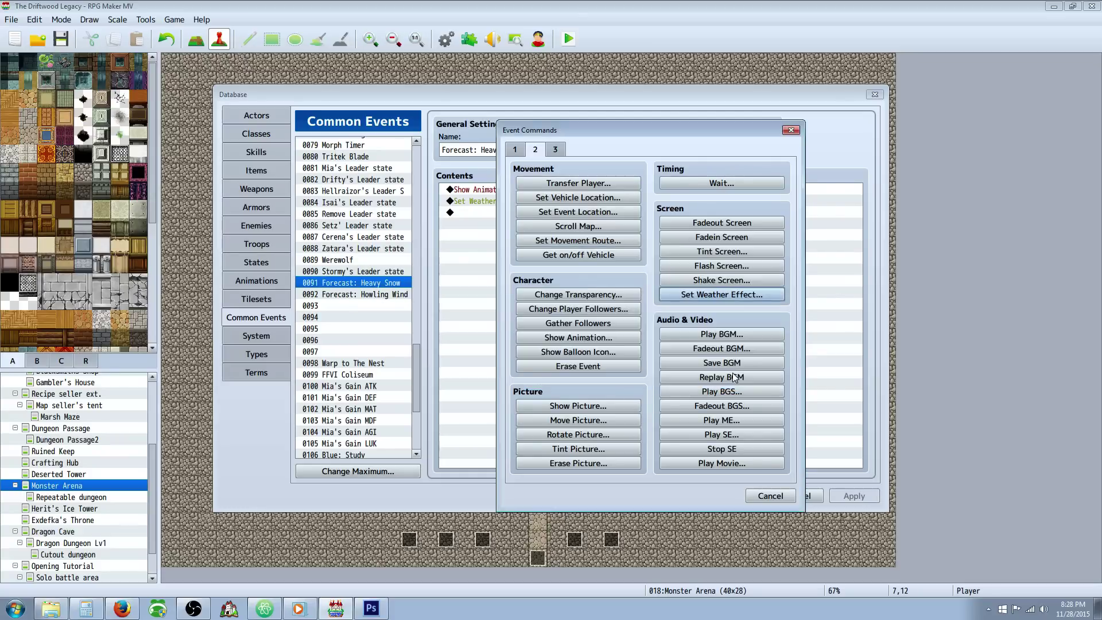
# - Close Event Commands and review the Heavy Snow and Howling Wind weather lines
pyautogui.click(770, 496)
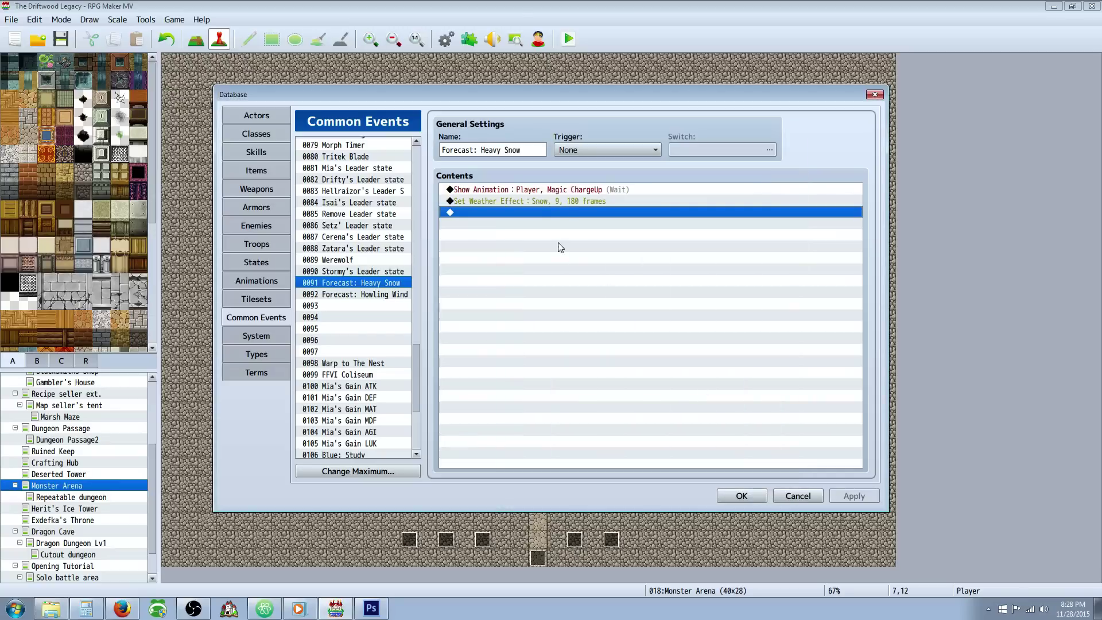
pyautogui.click(548, 201)
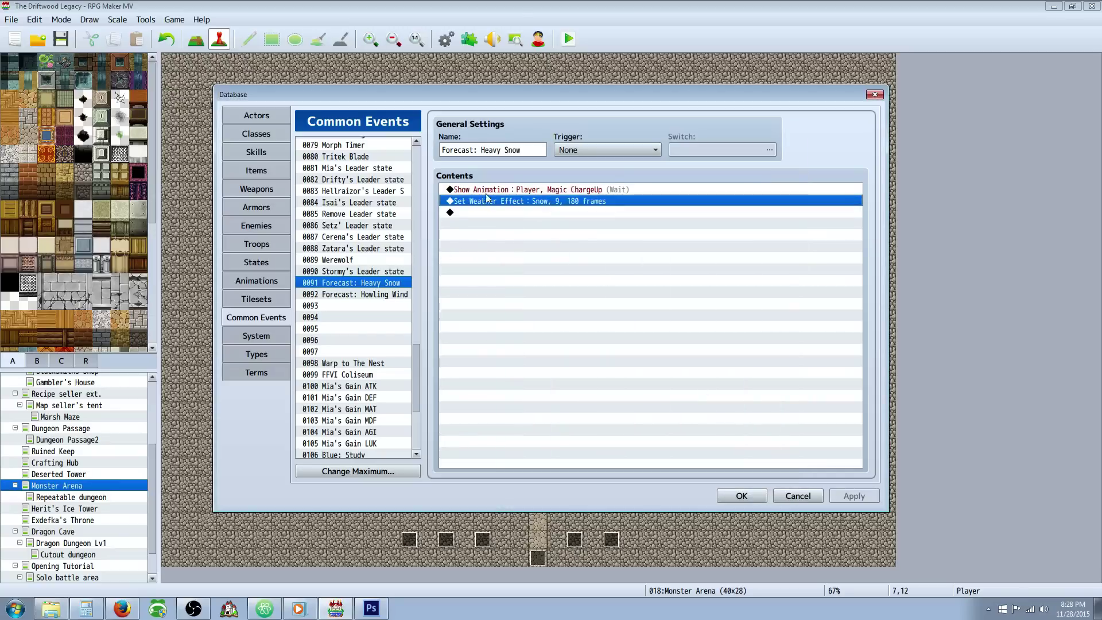
pyautogui.click(374, 294)
pyautogui.click(537, 202)
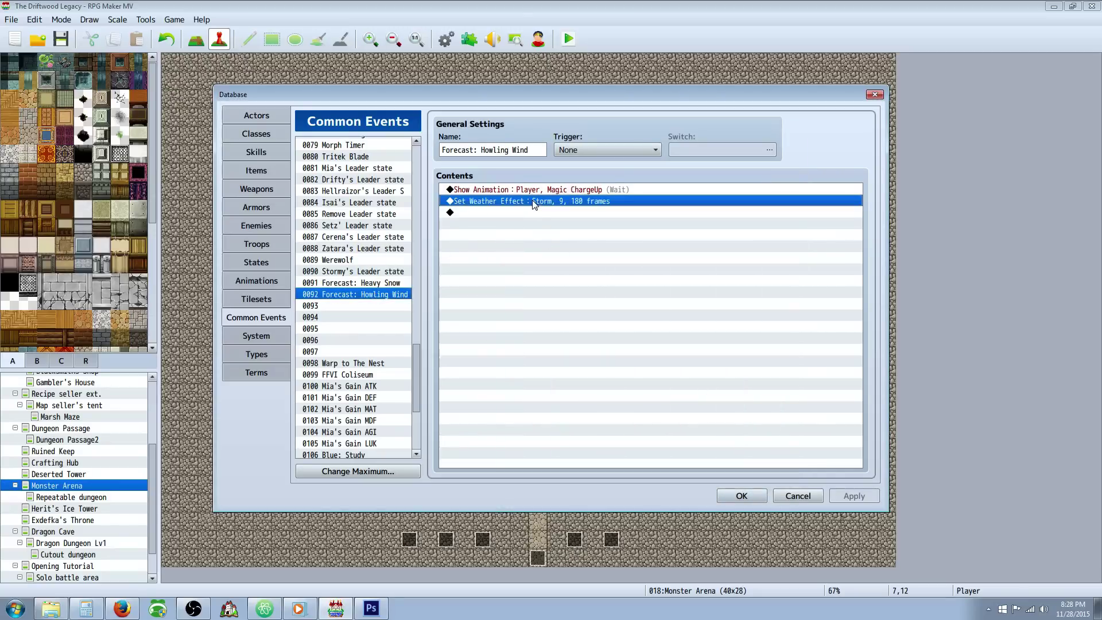
pyautogui.scroll(-5, 367, 287)
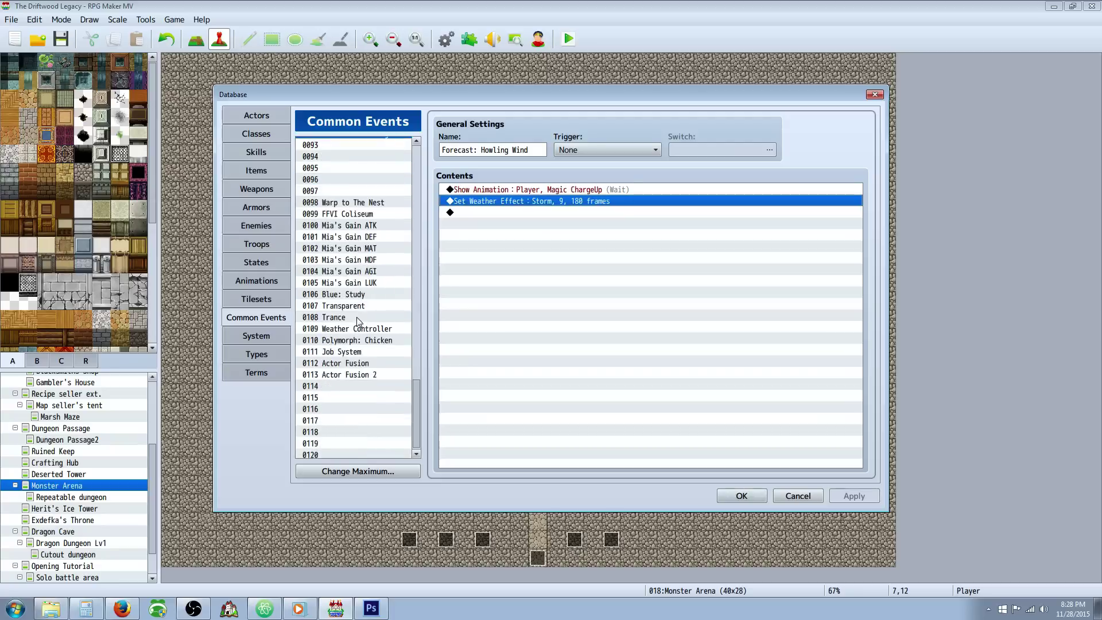
pyautogui.scroll(6, 362, 310)
pyautogui.scroll(7, 368, 287)
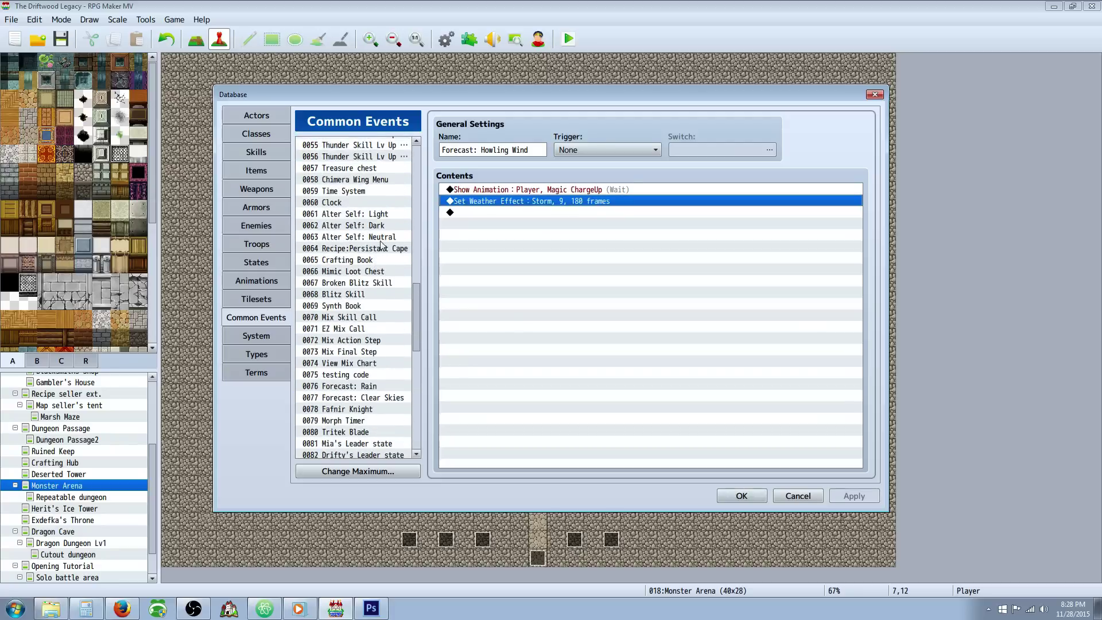
# - Confirm Forecast: Clear Skies' weather as None for 180 frames and apply the common events
pyautogui.click(367, 386)
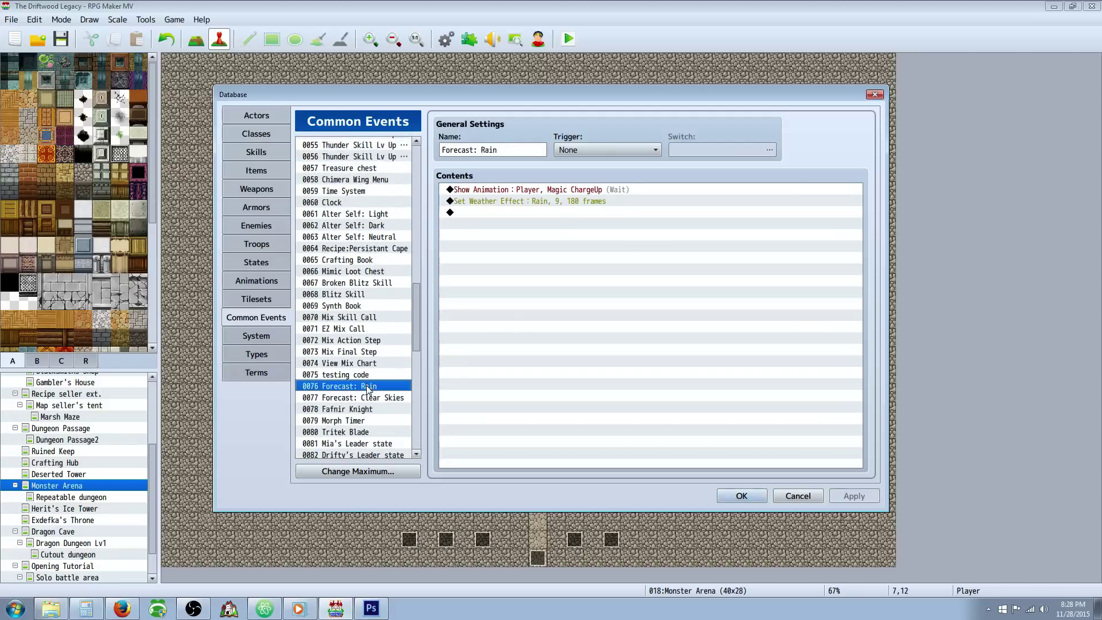
pyautogui.click(374, 397)
pyautogui.rightClick(523, 202)
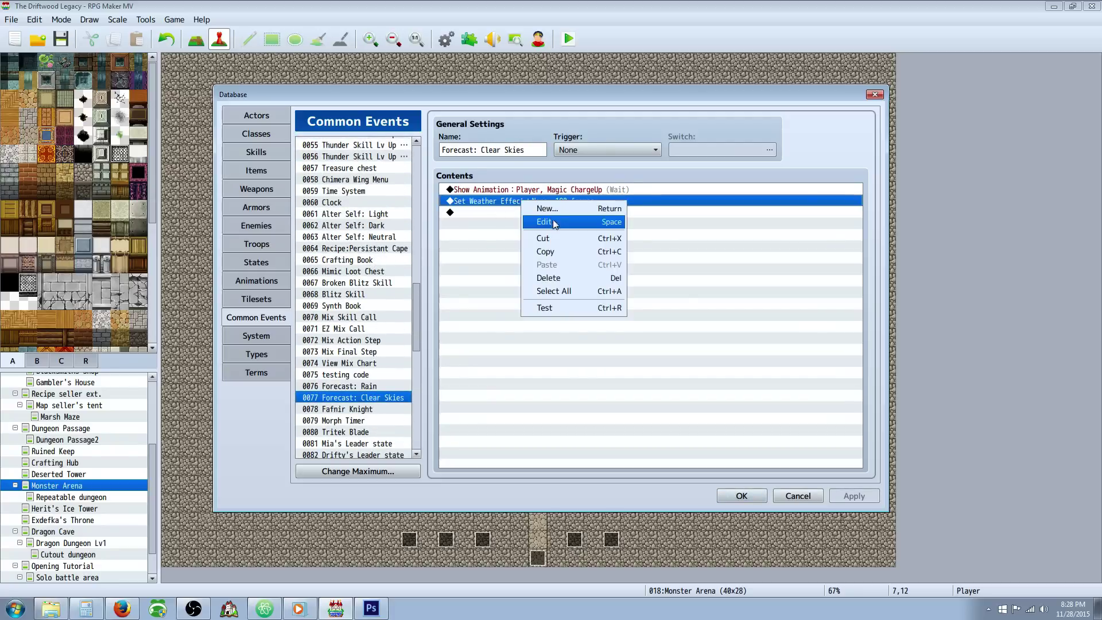
pyautogui.click(556, 225)
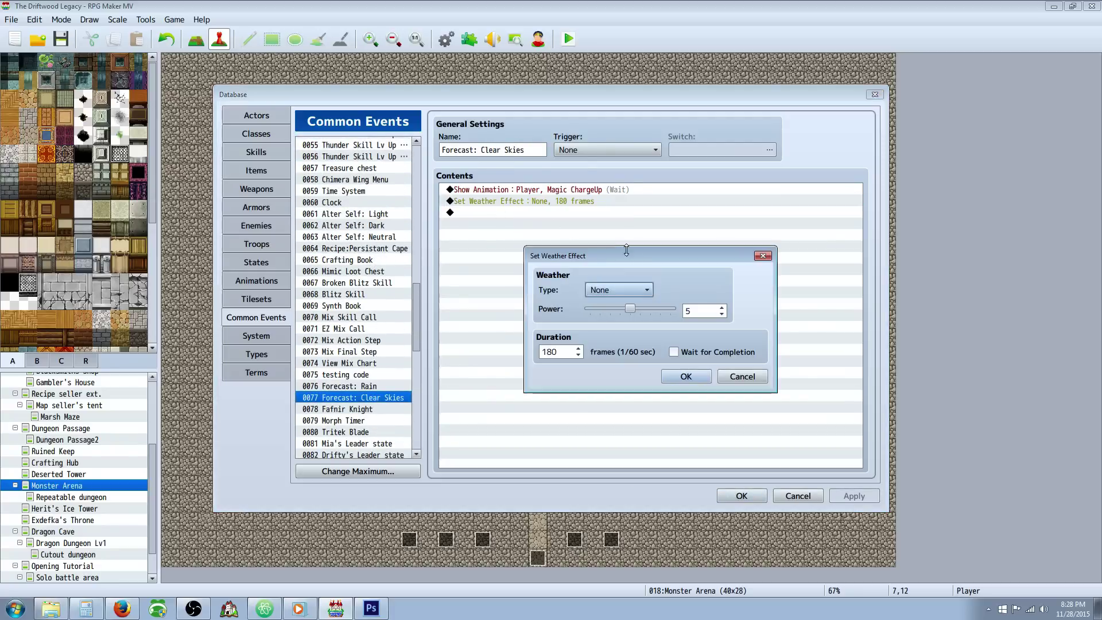
pyautogui.click(705, 378)
pyautogui.click(854, 496)
pyautogui.click(256, 152)
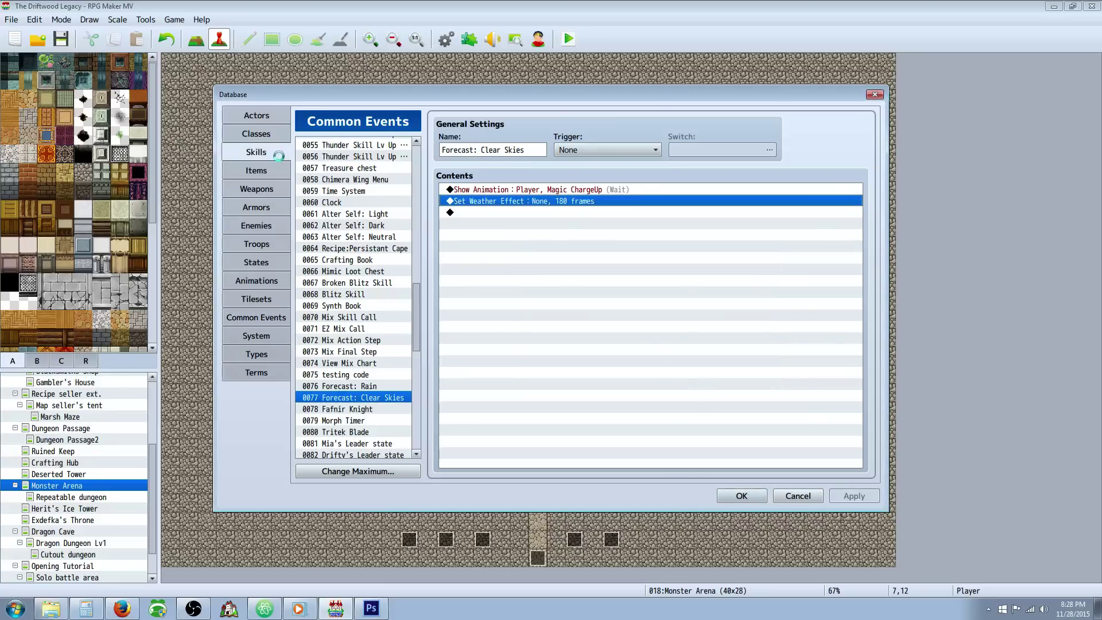
# - Close the database, reopen and close it, then select YEP_ClassChangeCore in Plugin Manager
pyautogui.click(742, 496)
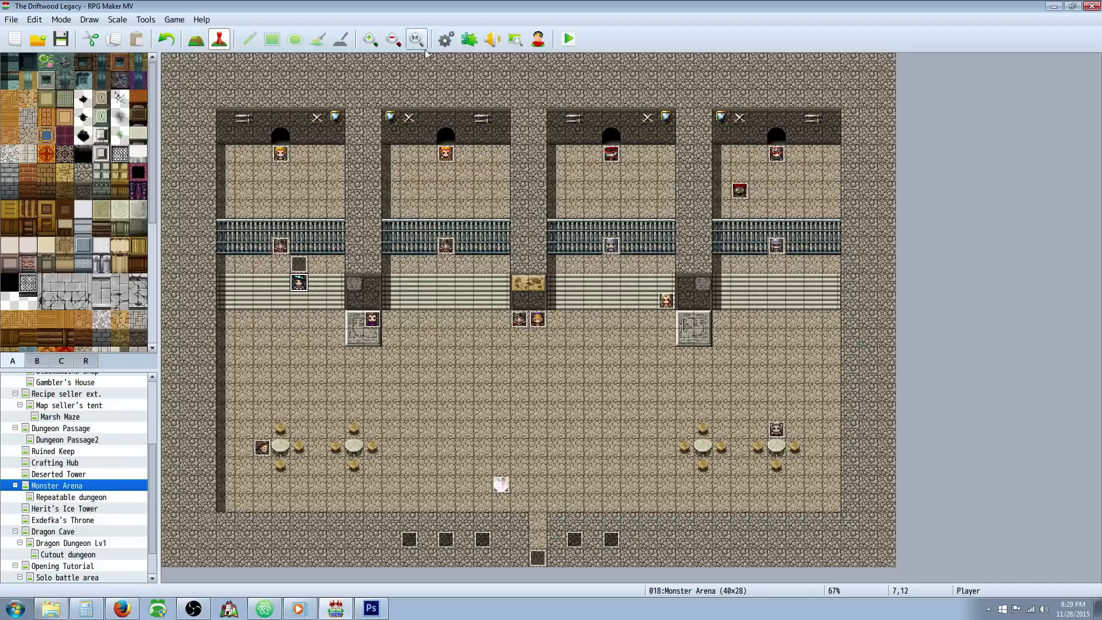
pyautogui.click(446, 39)
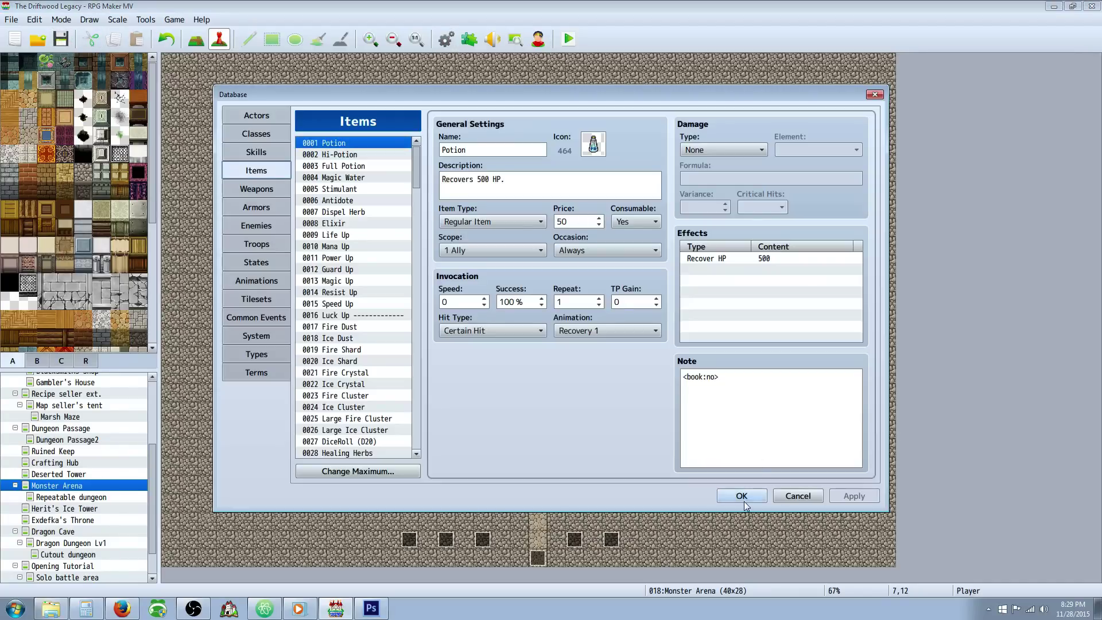
pyautogui.click(742, 496)
pyautogui.click(469, 39)
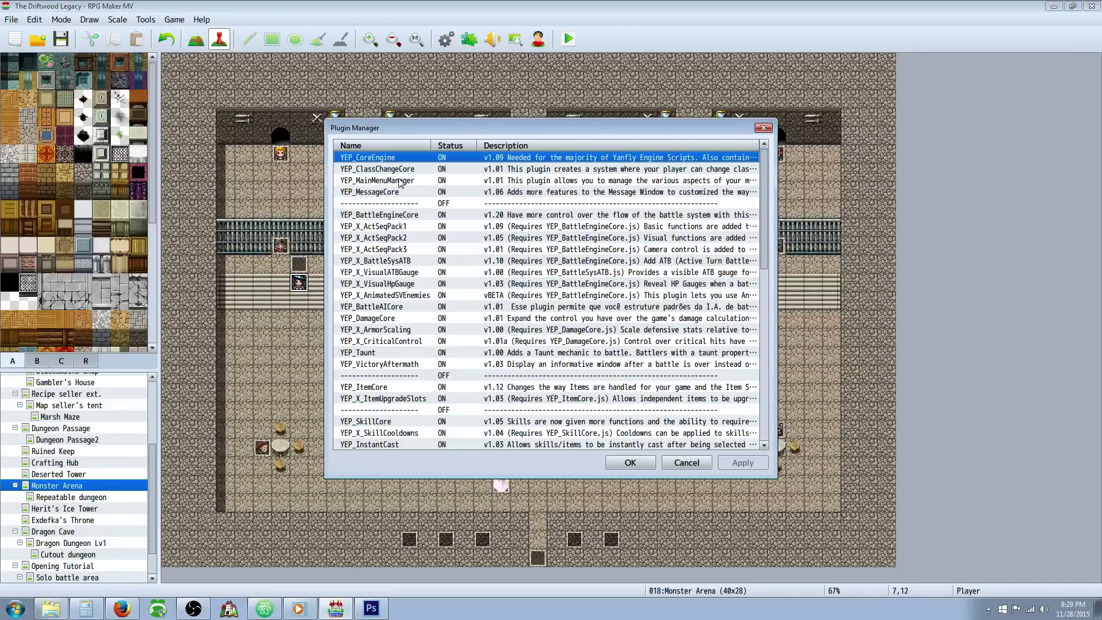
pyautogui.click(399, 170)
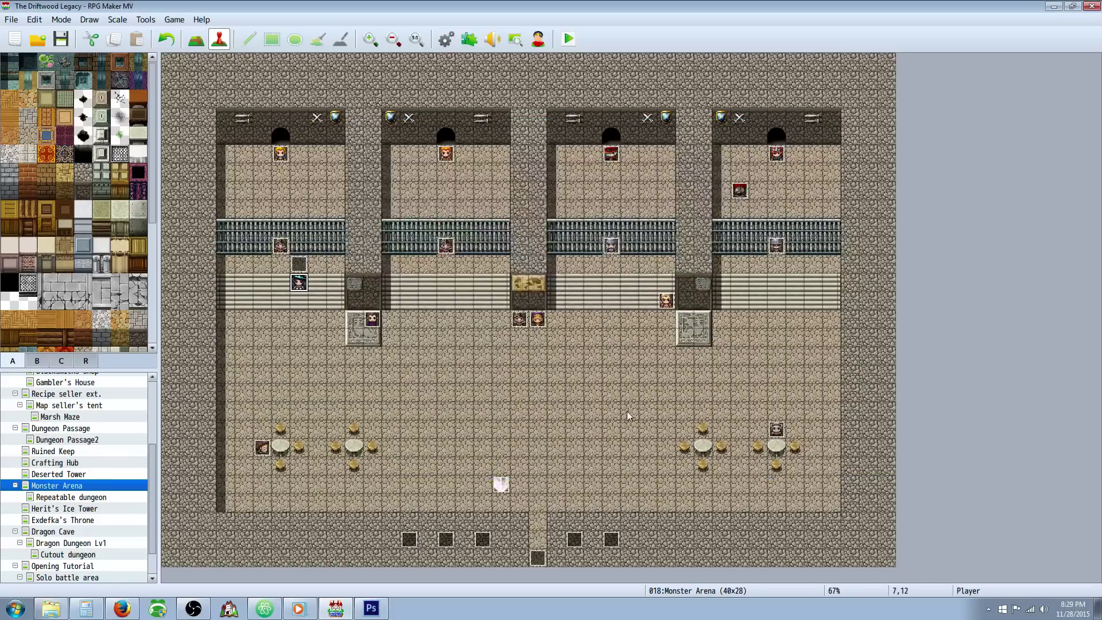